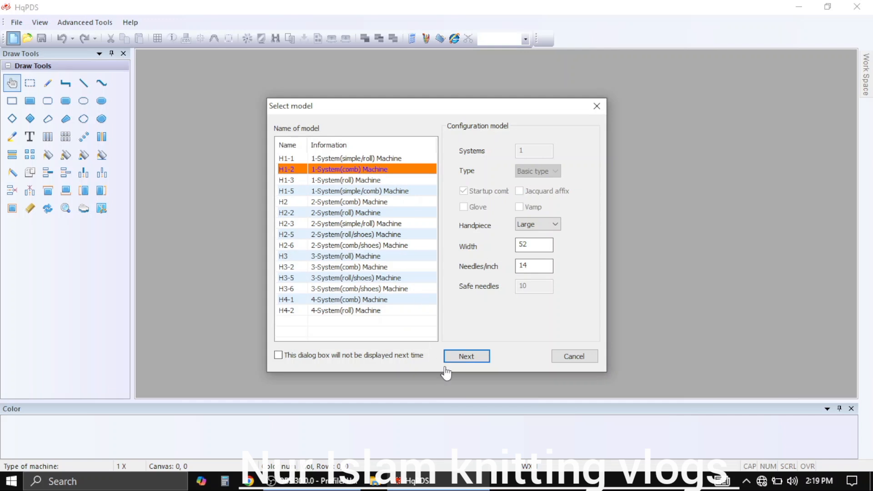
Create a new pattern for the H1-2 1-System(comb) machine on a 2048 * 2048 canvas without ribbing
{"action": "left_click", "coordinate": [457, 360]}
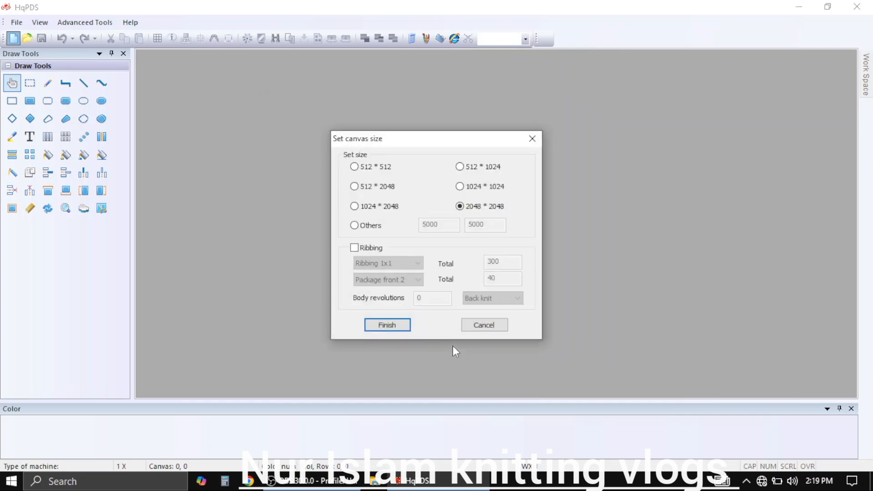
{"action": "left_click", "coordinate": [384, 325]}
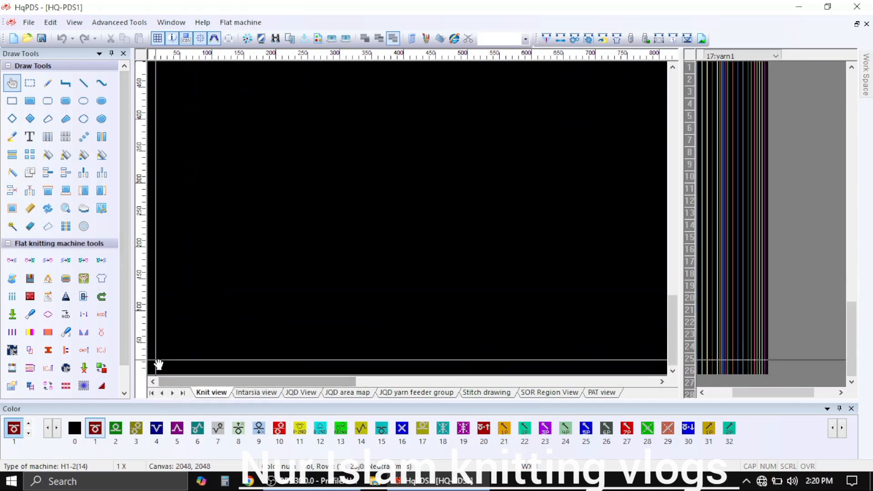
Paint rows 1 and 2 of columns 2–3 with alternating stitch colors 8 and 9, starting with color 8 in column 2, row 1
{"action": "scroll", "coordinate": [171, 342], "scroll_direction": "up", "scroll_amount": 6}
{"action": "scroll", "coordinate": [187, 314], "scroll_direction": "up", "scroll_amount": 10}
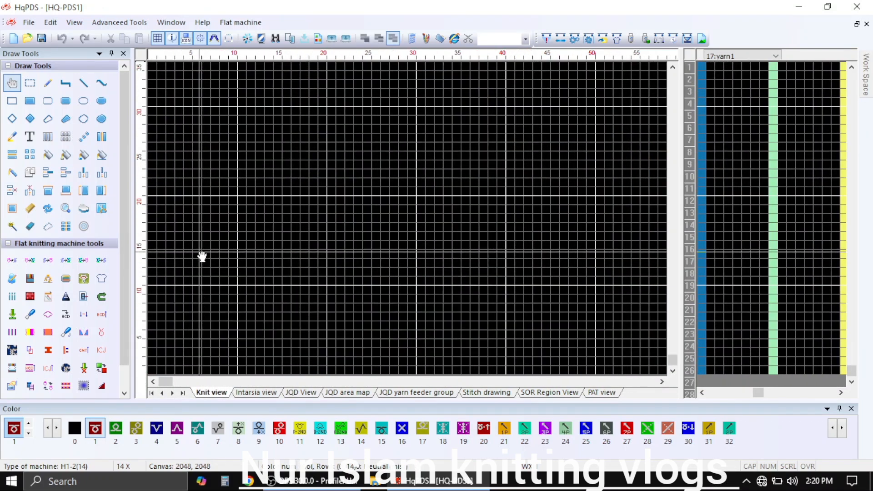
{"action": "scroll", "coordinate": [187, 223], "scroll_direction": "up", "scroll_amount": 3}
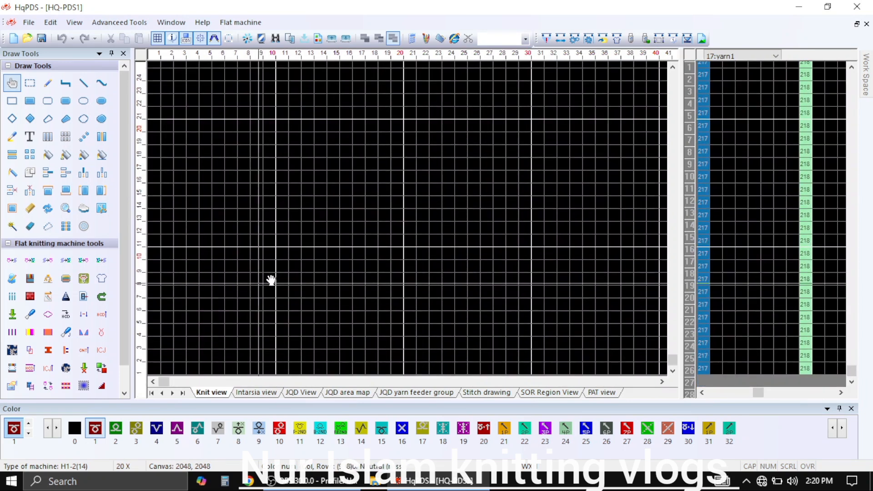
{"action": "left_click", "coordinate": [49, 86]}
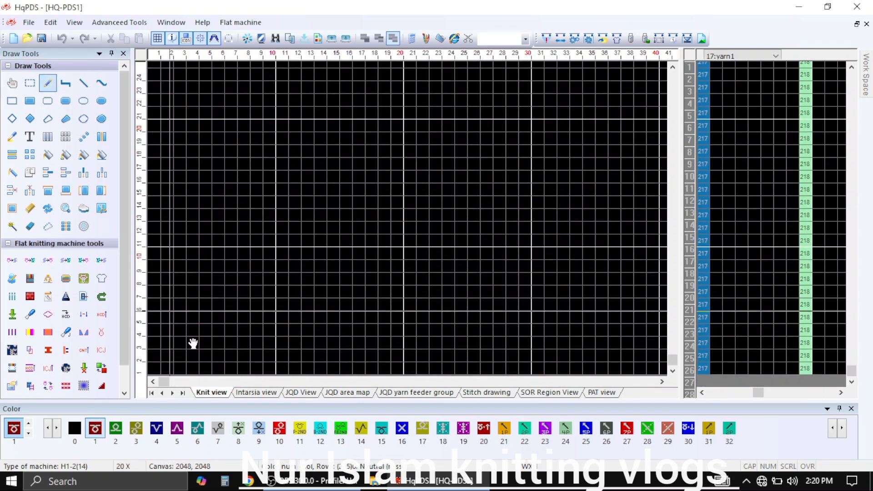
{"action": "left_click", "coordinate": [239, 429]}
{"action": "left_click", "coordinate": [168, 368]}
{"action": "left_click", "coordinate": [180, 355]}
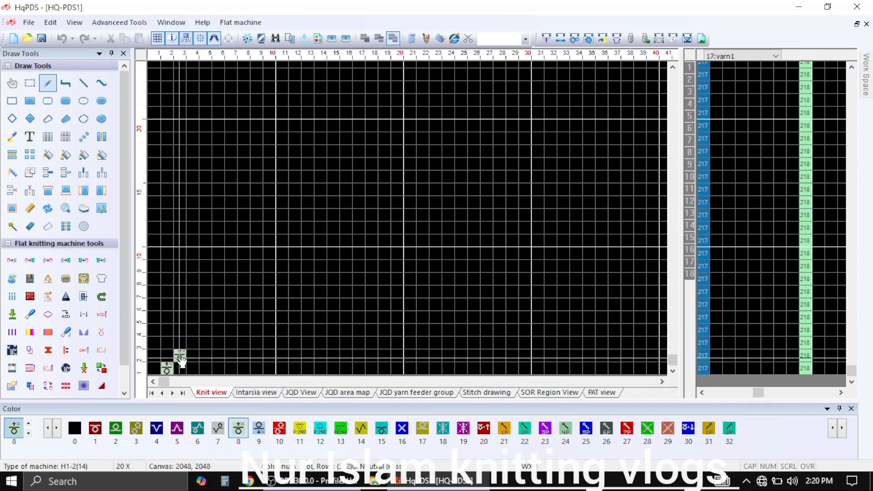
{"action": "left_click", "coordinate": [259, 429]}
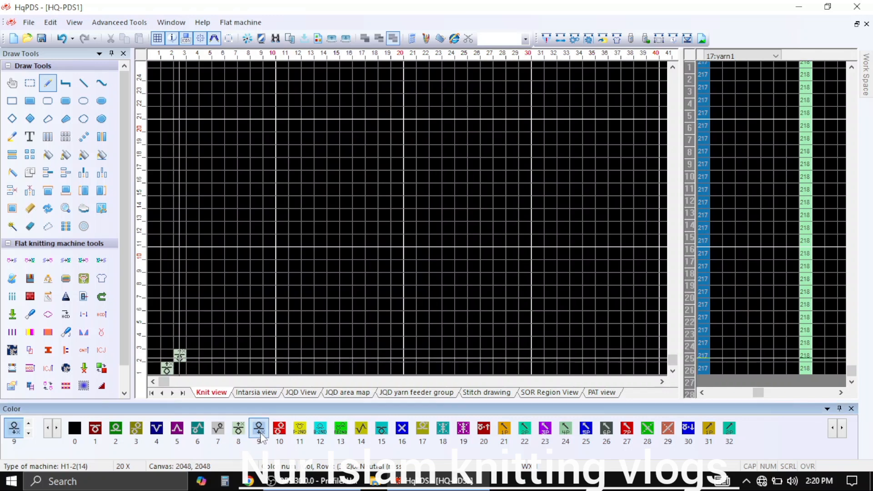
{"action": "left_click", "coordinate": [169, 360]}
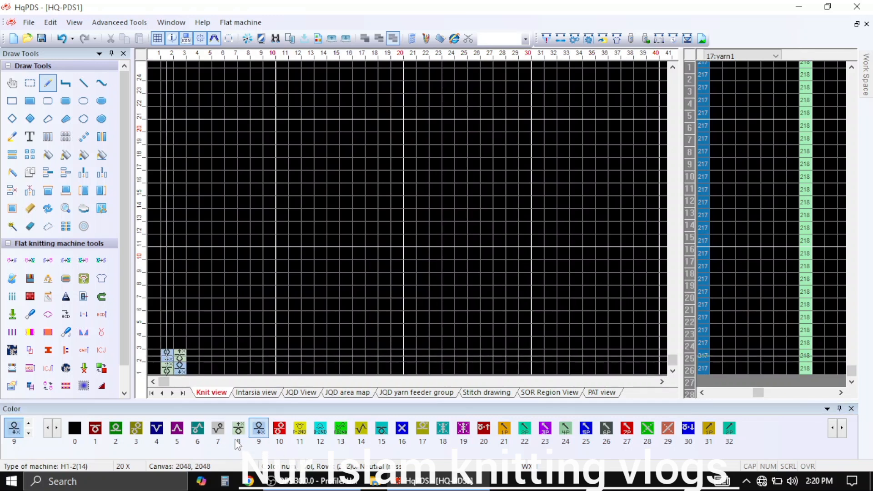
Fill columns 2–3 with stitch color 10 in row 3, color 8 in rows 4–5 and color 9 in row 6
{"action": "left_click", "coordinate": [280, 429]}
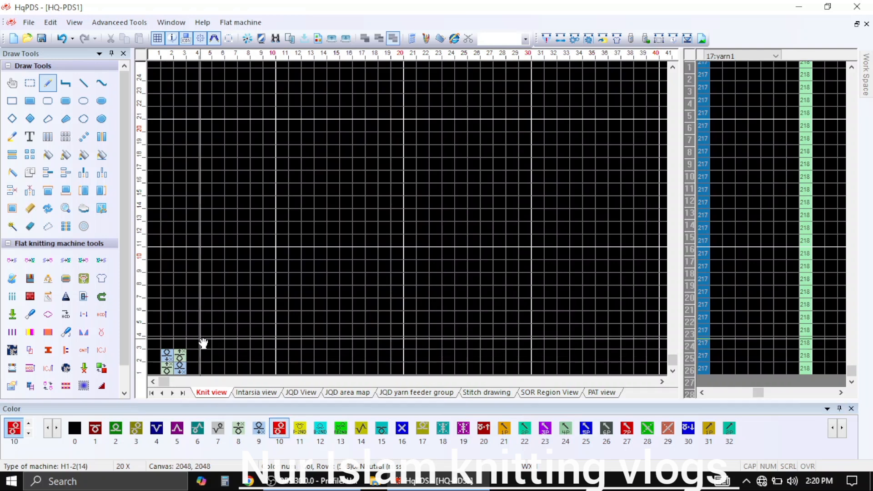
{"action": "left_click", "coordinate": [177, 344]}
{"action": "left_click", "coordinate": [169, 343]}
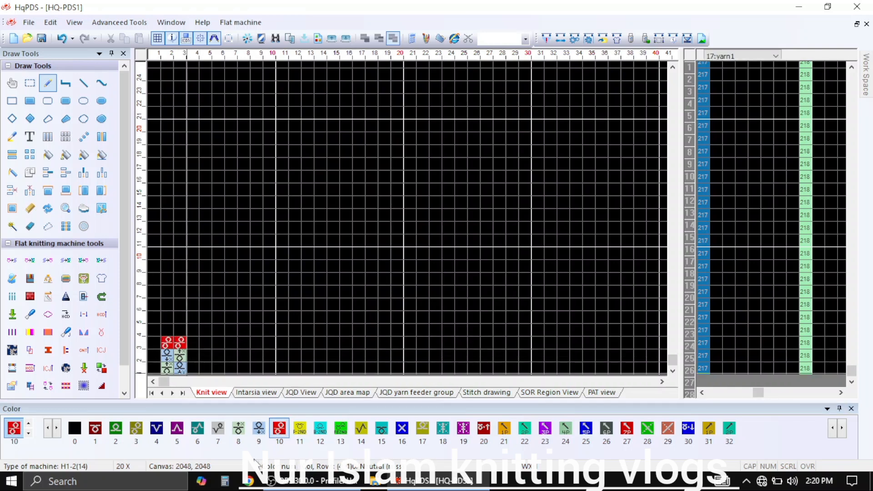
{"action": "mouse_move", "coordinate": [178, 329]}
{"action": "left_mouse_down"}
{"action": "mouse_move", "coordinate": [169, 329]}
{"action": "mouse_move", "coordinate": [177, 321]}
{"action": "mouse_move", "coordinate": [172, 308]}
{"action": "left_mouse_up"}
{"action": "left_click", "coordinate": [255, 430]}
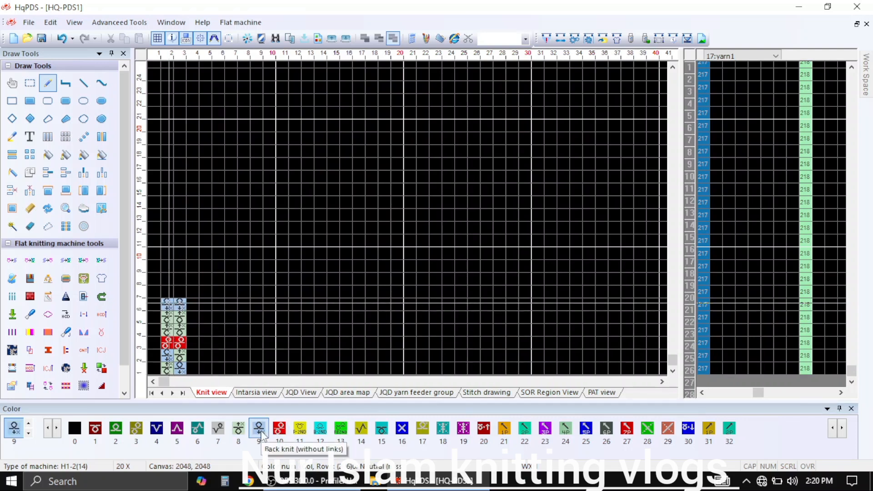
Fill columns 2–3 with stitch color 10 in row 7 and color 9 in row 8
{"action": "left_click", "coordinate": [279, 430]}
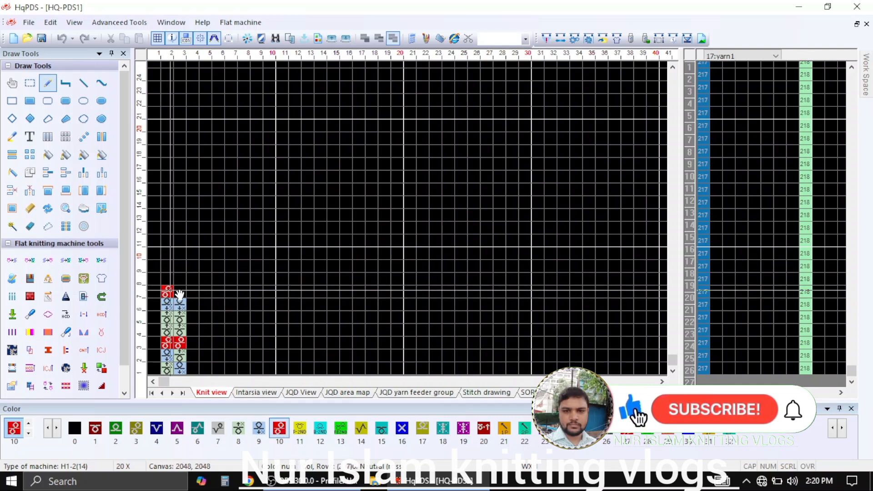
{"action": "left_click", "coordinate": [259, 428]}
{"action": "left_click", "coordinate": [167, 279]}
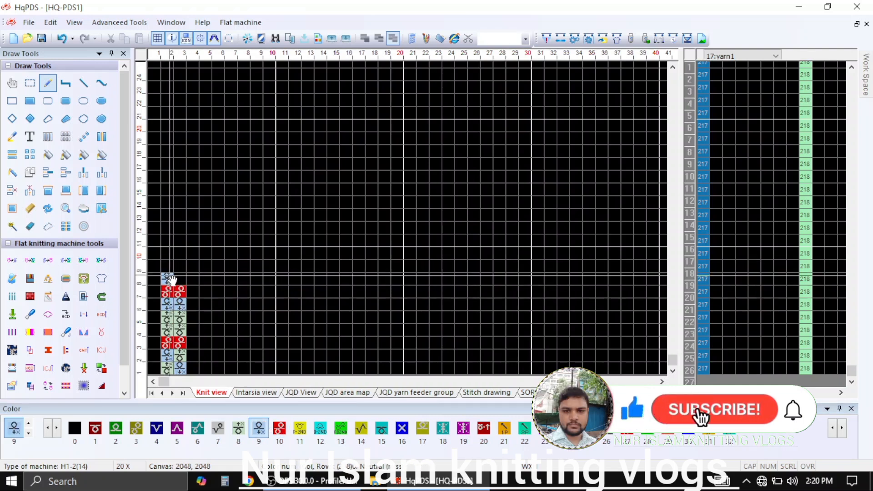
{"action": "left_click", "coordinate": [176, 280]}
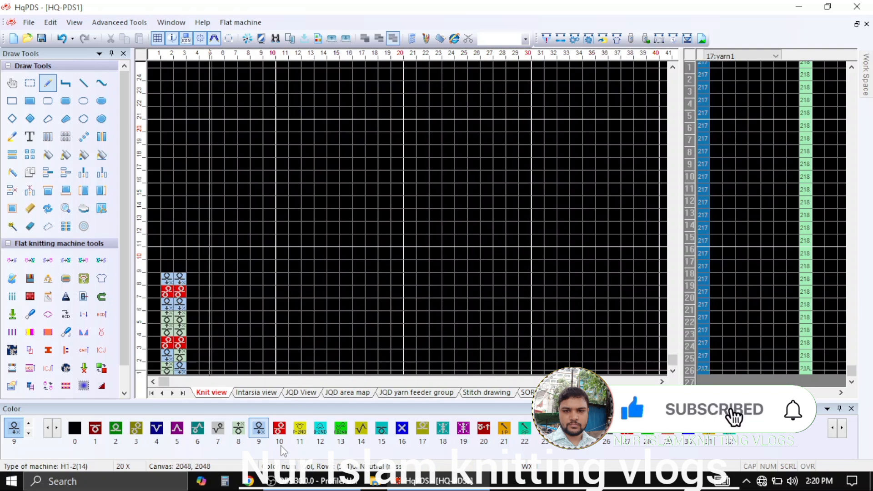
Fill columns 2–3 with stitch color 15 in rows 9–10 and color 10 in row 11
{"action": "left_click", "coordinate": [381, 429]}
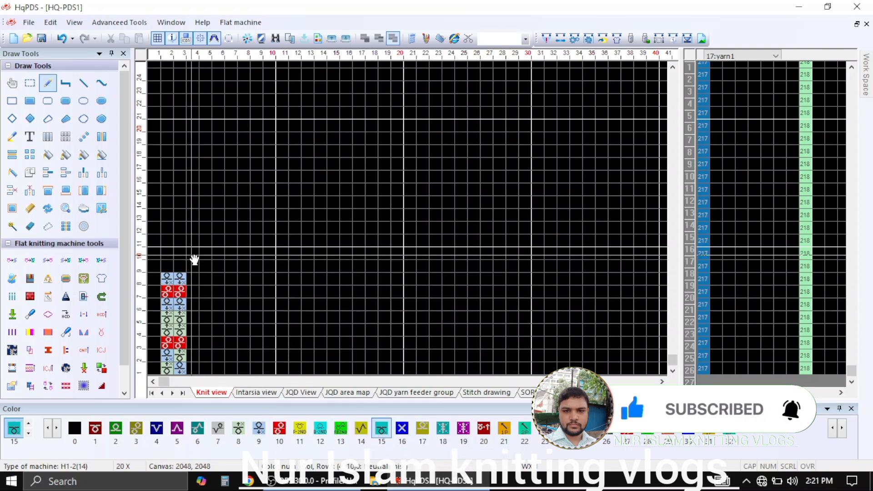
{"action": "left_click", "coordinate": [181, 266]}
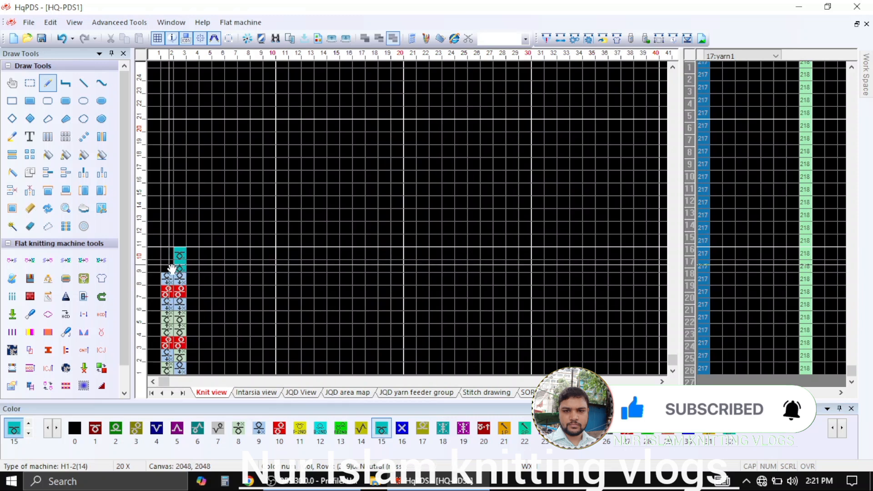
{"action": "left_click", "coordinate": [168, 265]}
{"action": "left_click", "coordinate": [167, 255]}
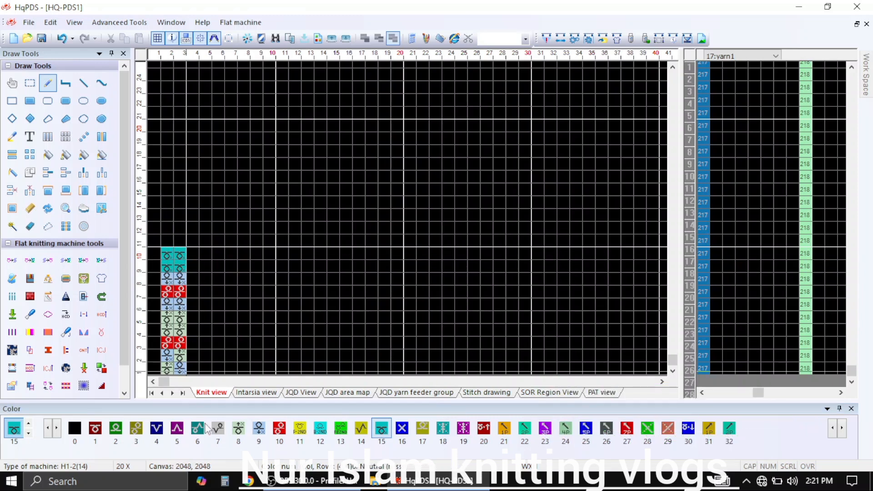
{"action": "left_click", "coordinate": [278, 425]}
{"action": "left_click", "coordinate": [180, 239]}
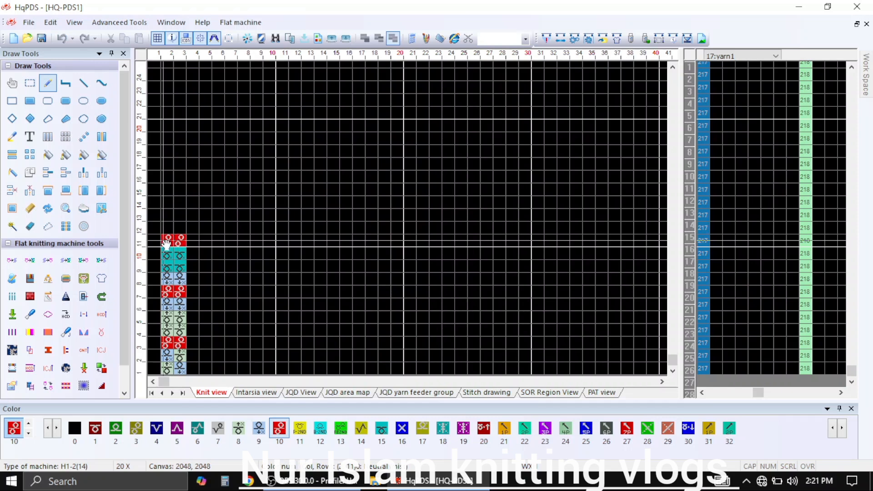
Fill columns 2–3 with stitch color 8 in row 12, color 9 in row 13 and color 8 in row 14
{"action": "left_click", "coordinate": [238, 428]}
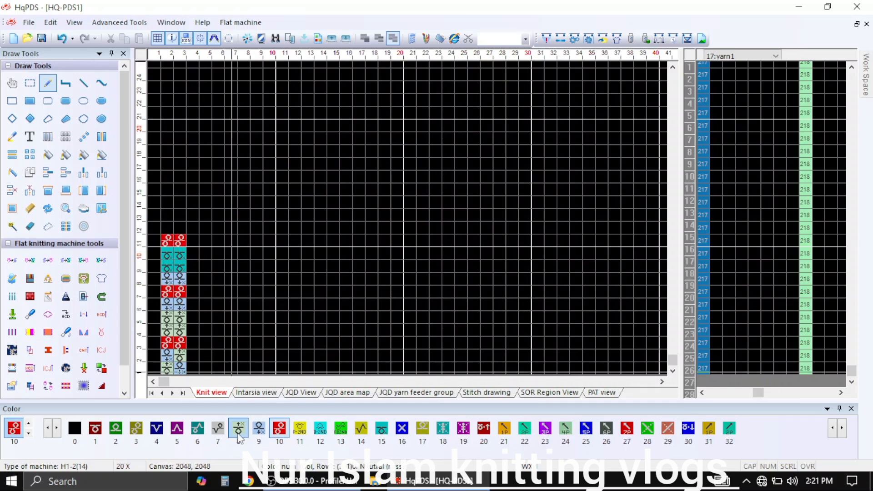
{"action": "left_click", "coordinate": [176, 227]}
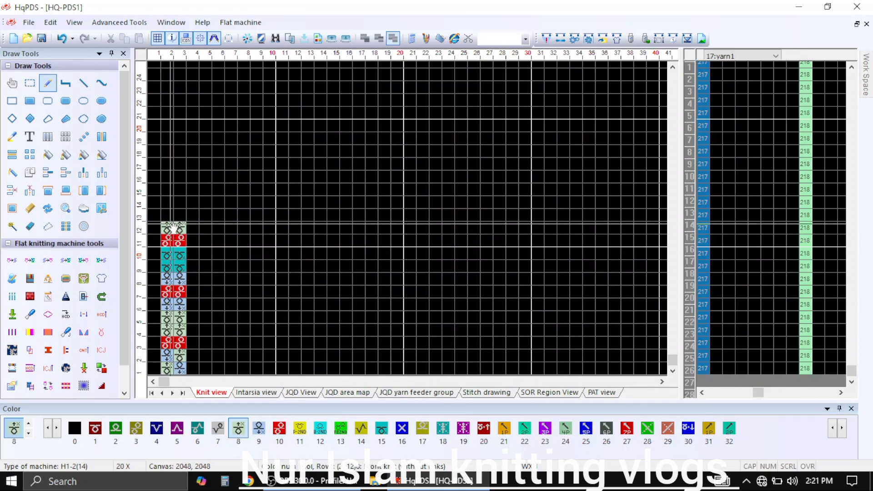
{"action": "left_click", "coordinate": [258, 429]}
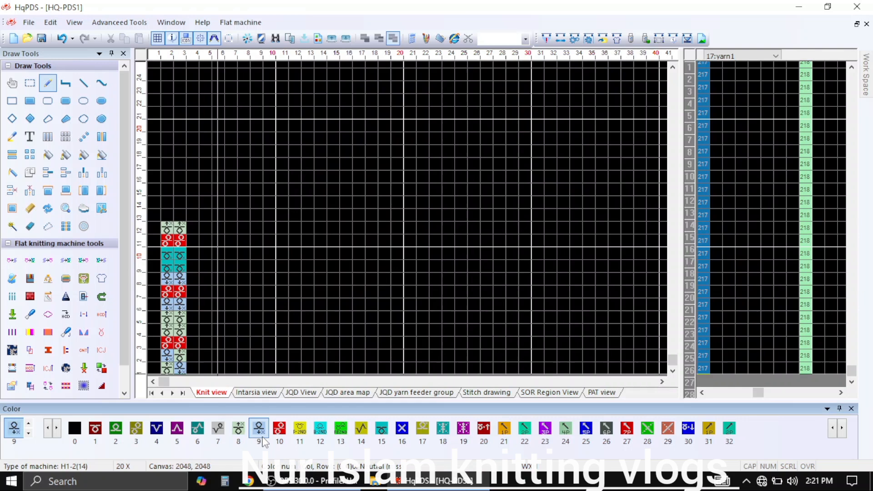
{"action": "left_click", "coordinate": [176, 216]}
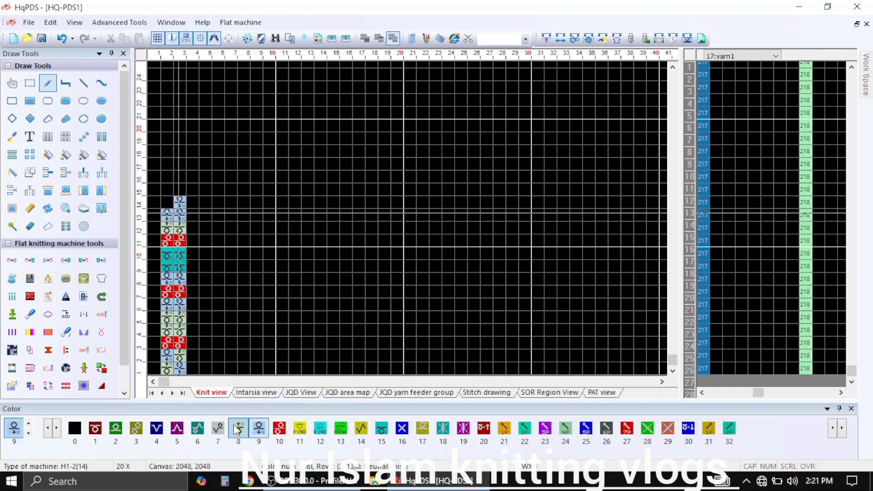
{"action": "left_click", "coordinate": [237, 429]}
{"action": "left_click", "coordinate": [165, 206]}
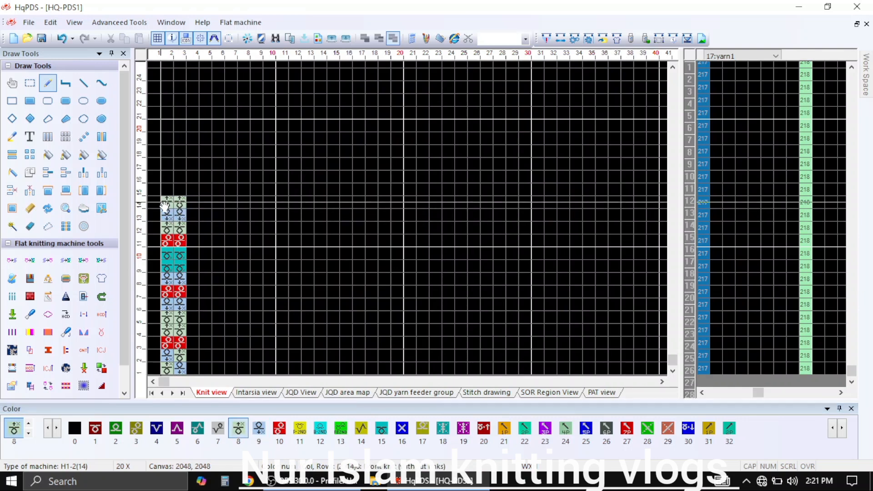
Repeat the color 9 and color 8 rows 13–14 of columns 2–3 upward through row 22
{"action": "left_click", "coordinate": [66, 139]}
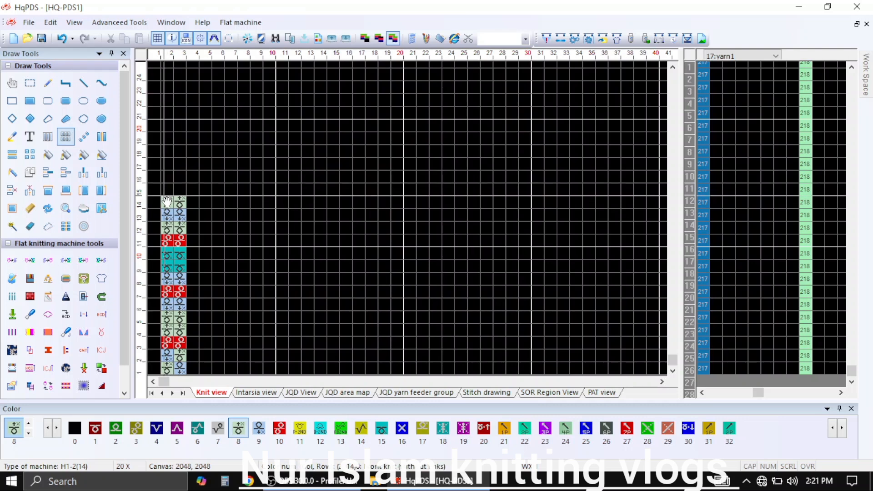
{"action": "left_click_drag", "start_coordinate": [177, 206], "coordinate": [177, 106]}
{"action": "mouse_move", "coordinate": [210, 186]}
{"action": "left_mouse_down"}
{"action": "mouse_move", "coordinate": [221, 242]}
{"action": "mouse_move", "coordinate": [279, 324]}
{"action": "left_mouse_up"}
Draw four rows of stitch color 10 in columns 2–3, covering rows 23 to 26
{"action": "left_click", "coordinate": [48, 84]}
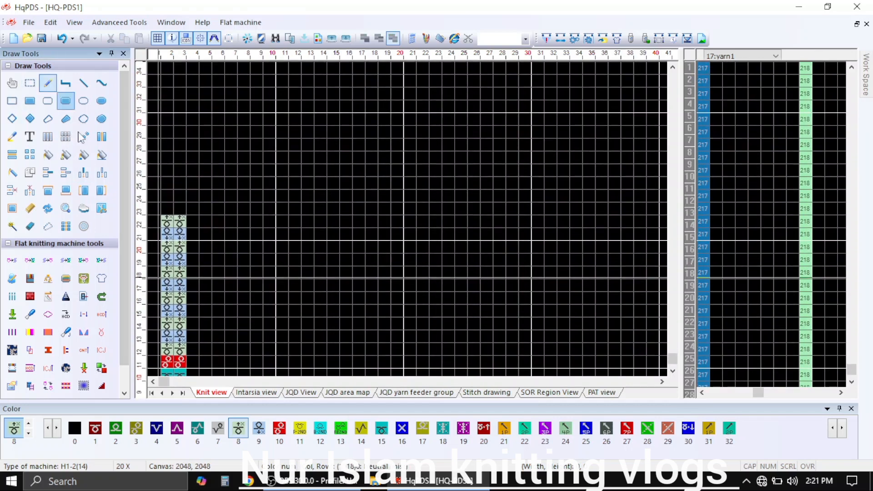
{"action": "left_click", "coordinate": [280, 430]}
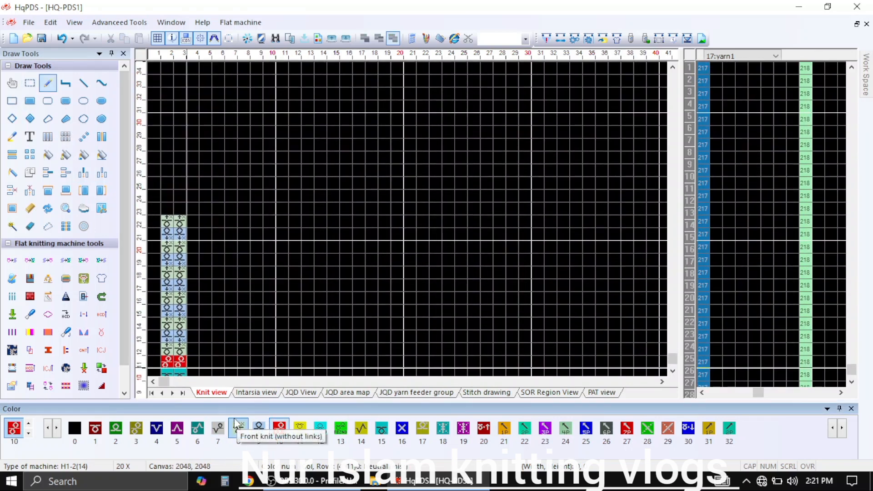
{"action": "left_click", "coordinate": [173, 208]}
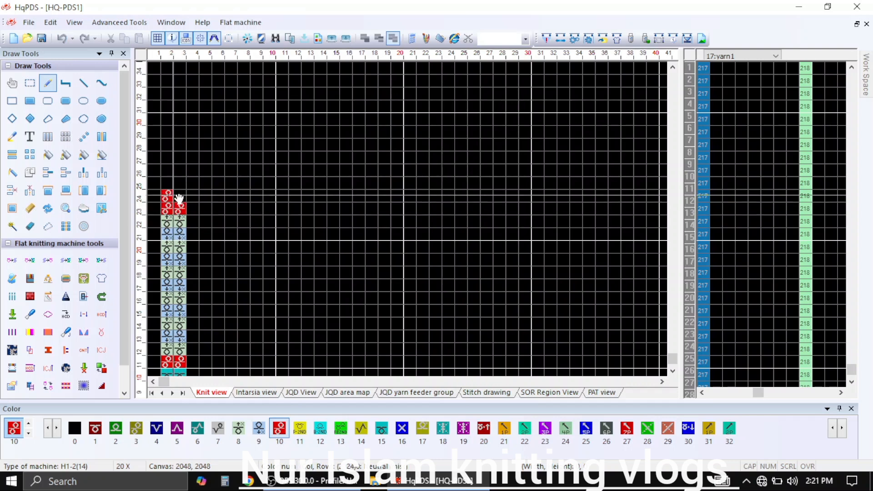
{"action": "left_click", "coordinate": [179, 198]}
{"action": "left_click", "coordinate": [180, 184]}
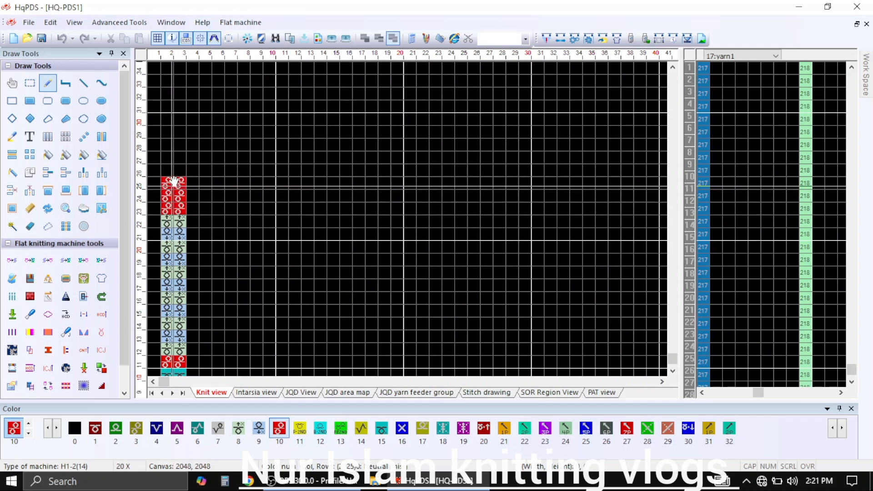
{"action": "left_click", "coordinate": [170, 171]}
{"action": "left_click", "coordinate": [181, 172]}
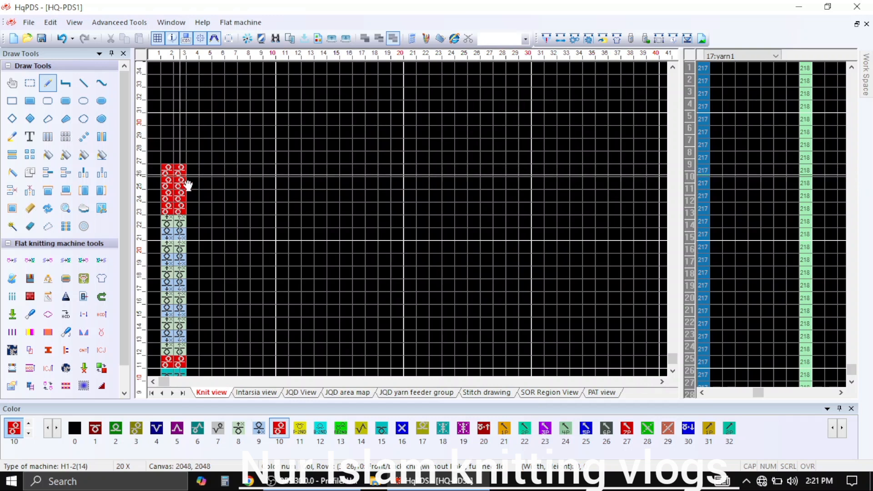
Draw six rows of stitch color 1 in columns 2–3, covering rows 27 to 32
{"action": "left_click", "coordinate": [106, 432]}
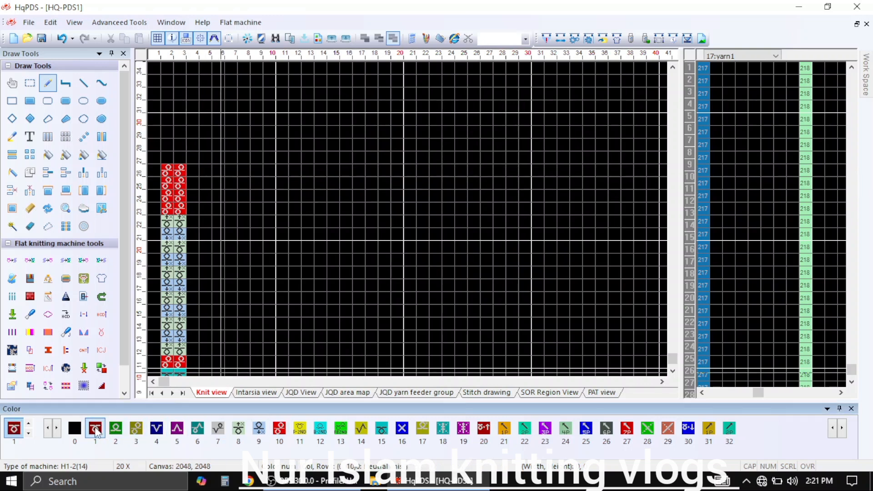
{"action": "left_click", "coordinate": [167, 157]}
{"action": "left_click", "coordinate": [181, 157]}
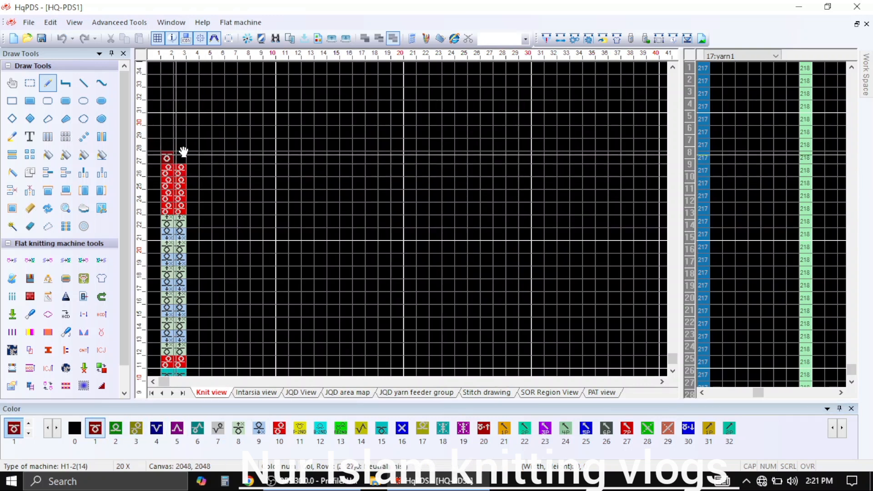
{"action": "left_click", "coordinate": [180, 145]}
{"action": "left_click", "coordinate": [168, 144]}
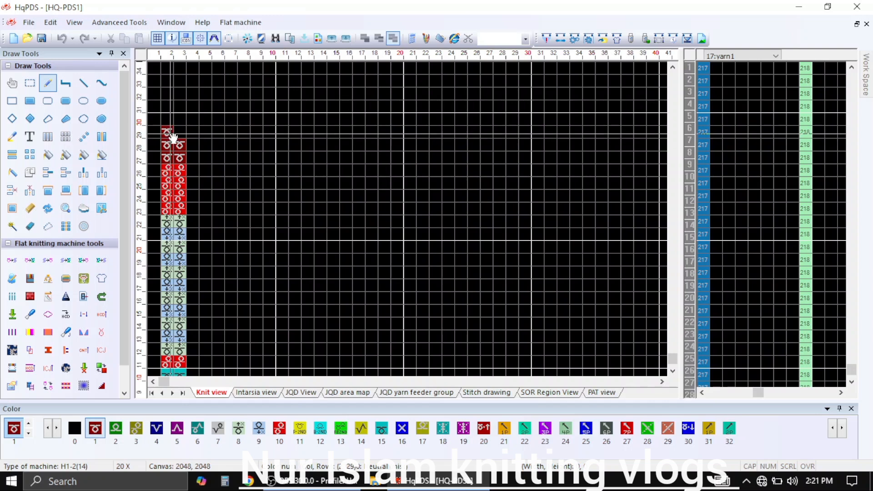
{"action": "left_click", "coordinate": [168, 133]}
{"action": "left_click", "coordinate": [181, 119]}
{"action": "left_click", "coordinate": [169, 120]}
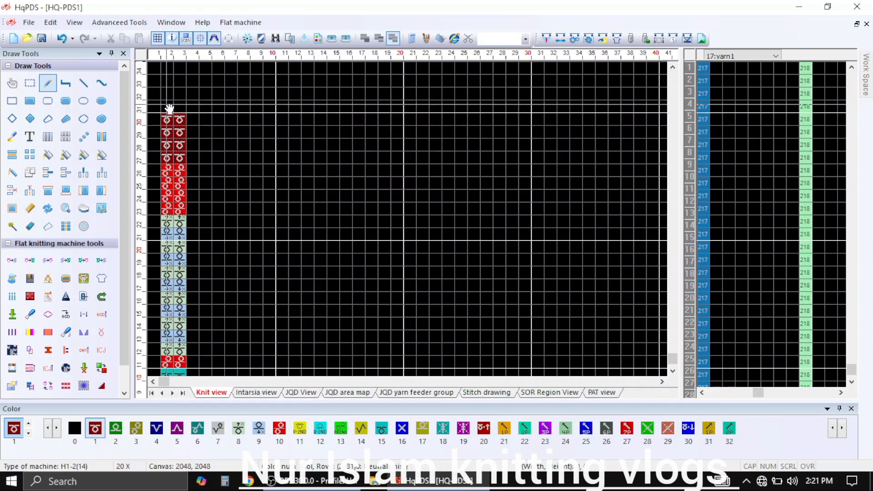
{"action": "left_click", "coordinate": [179, 95]}
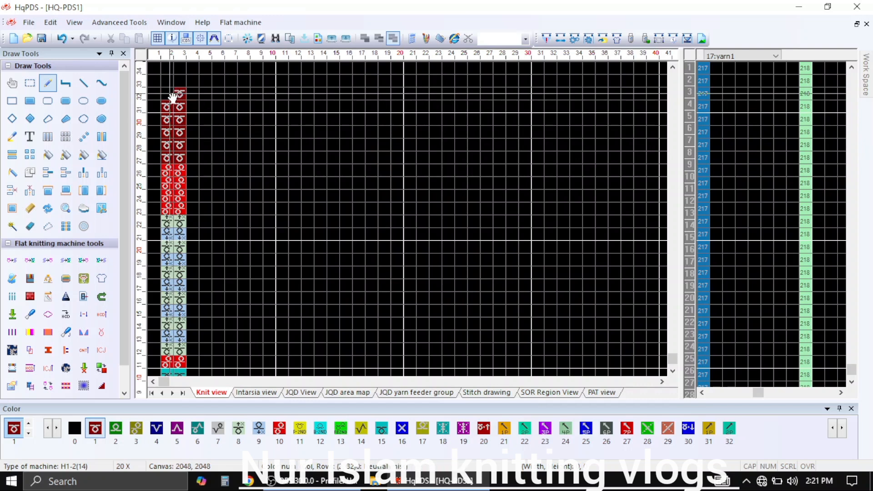
{"action": "left_click", "coordinate": [171, 93]}
{"action": "scroll", "coordinate": [227, 236], "scroll_direction": "up", "scroll_amount": 3}
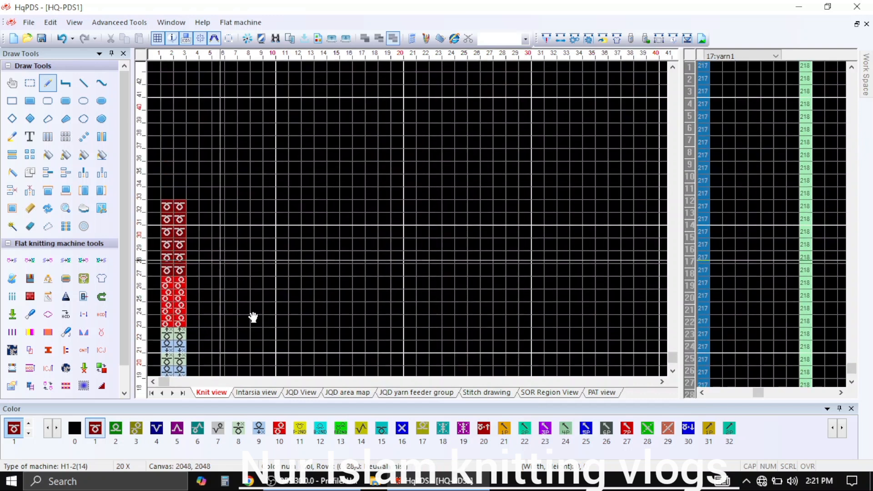
Draw four rows of stitch color 10 in columns 2–3, covering rows 33 to 36
{"action": "left_click", "coordinate": [280, 430]}
{"action": "left_click", "coordinate": [169, 193]}
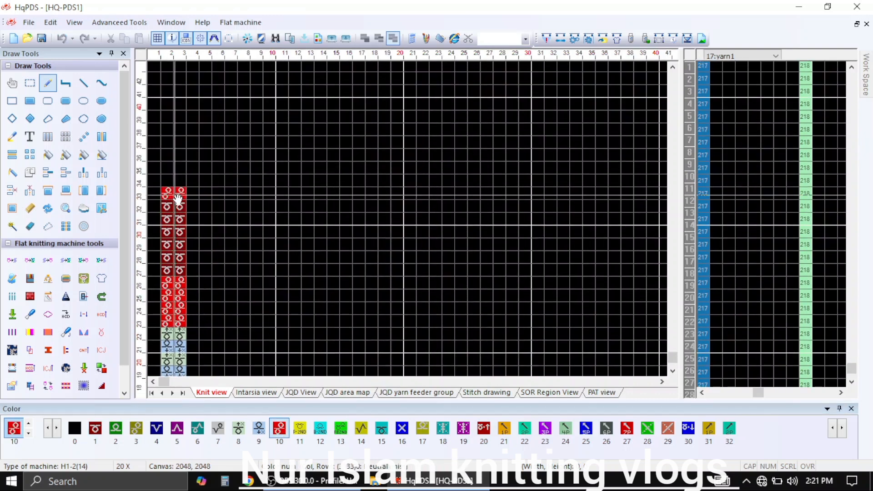
{"action": "left_click", "coordinate": [167, 182]}
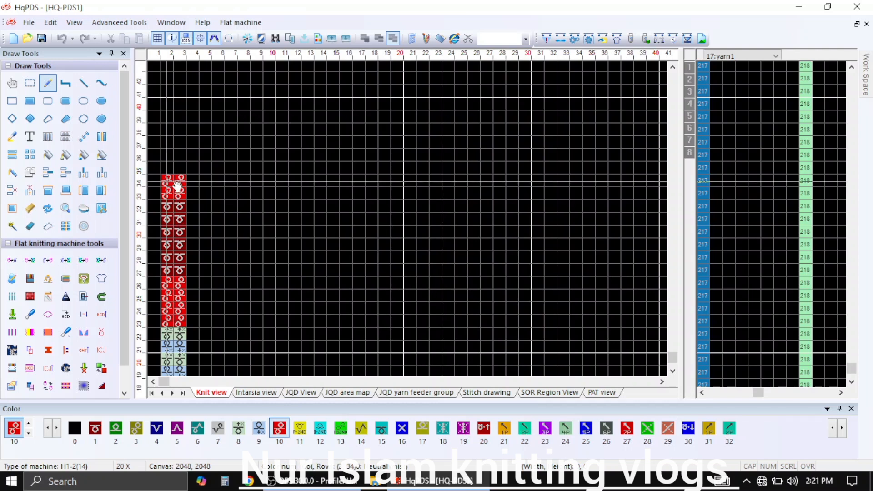
{"action": "left_click", "coordinate": [177, 167]}
{"action": "left_click", "coordinate": [168, 168]}
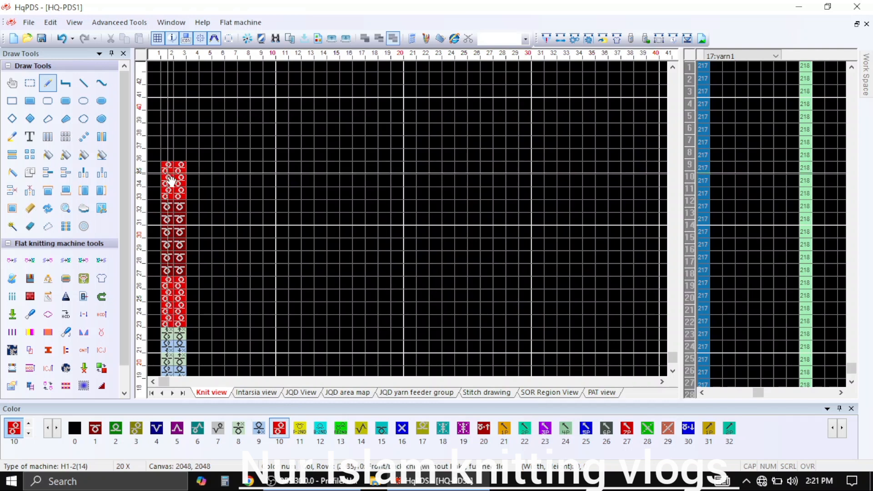
{"action": "left_click", "coordinate": [176, 155]}
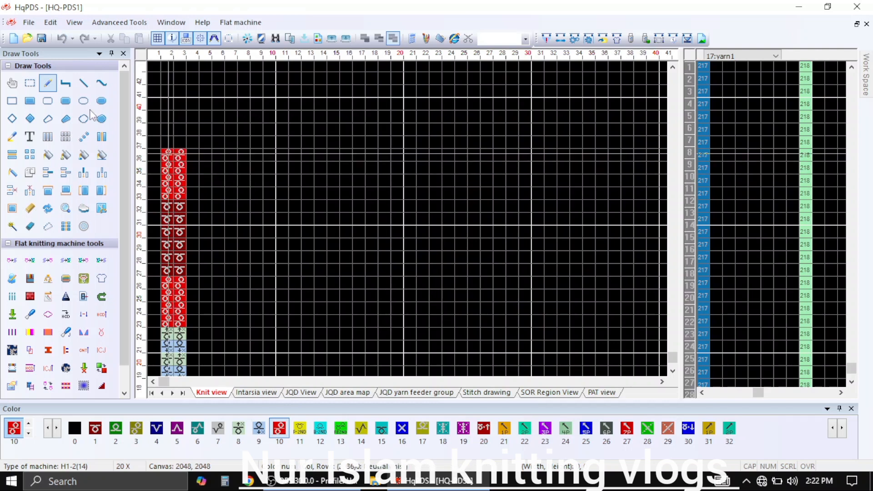
Extend stitch color 10 up to row 40 and matrix-copy the two-column, 40-row strip across to column 270
{"action": "left_click", "coordinate": [66, 137]}
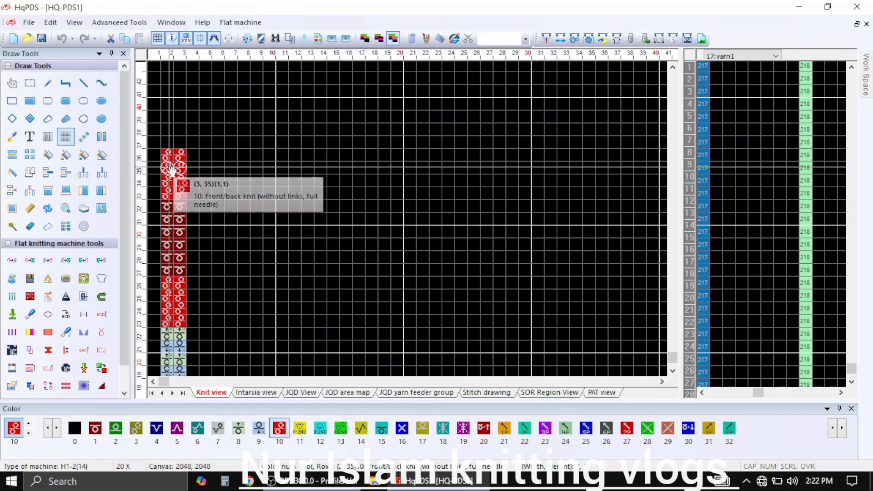
{"action": "left_click_drag", "start_coordinate": [171, 170], "coordinate": [179, 325]}
{"action": "scroll", "coordinate": [168, 254], "scroll_direction": "down", "scroll_amount": 2}
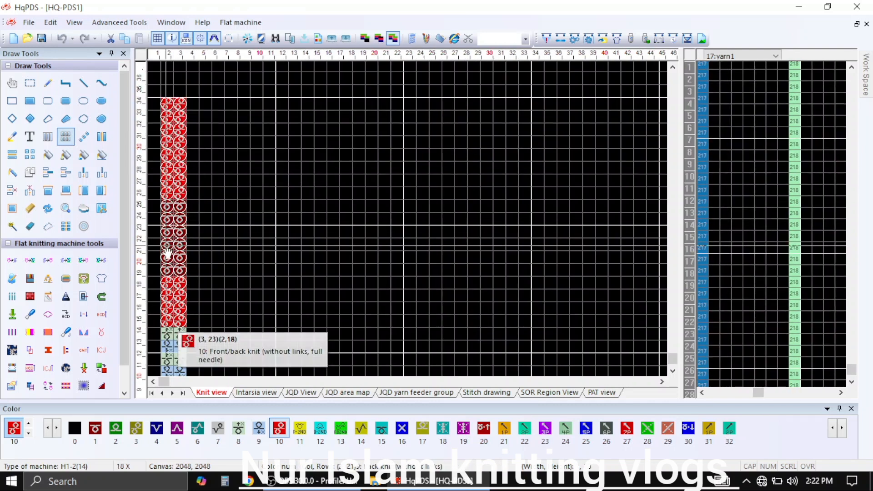
{"action": "left_click_drag", "start_coordinate": [168, 253], "coordinate": [184, 375]}
{"action": "scroll", "coordinate": [174, 365], "scroll_direction": "down", "scroll_amount": 1}
{"action": "scroll", "coordinate": [168, 365], "scroll_direction": "up", "scroll_amount": 3}
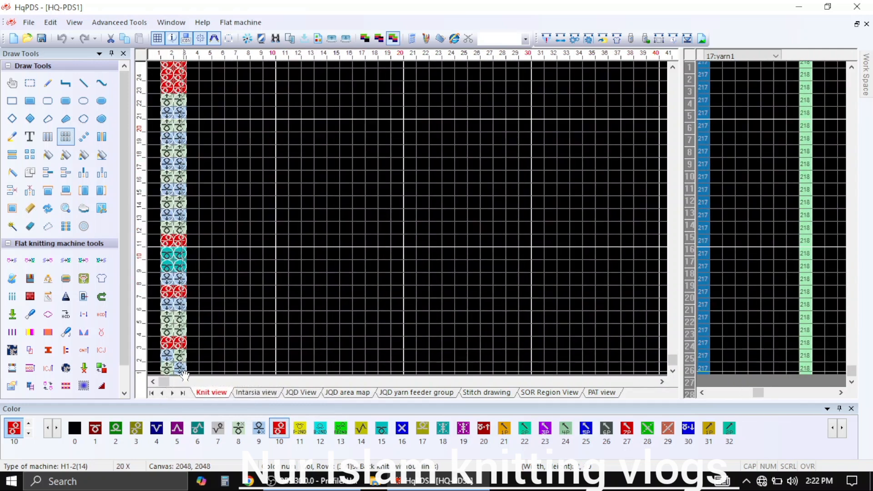
{"action": "left_click_drag", "start_coordinate": [184, 320], "coordinate": [219, 206]}
{"action": "scroll", "coordinate": [485, 298], "scroll_direction": "down", "scroll_amount": 19}
{"action": "scroll", "coordinate": [333, 364], "scroll_direction": "up", "scroll_amount": 19}
{"action": "left_click_drag", "start_coordinate": [279, 162], "coordinate": [596, 207]}
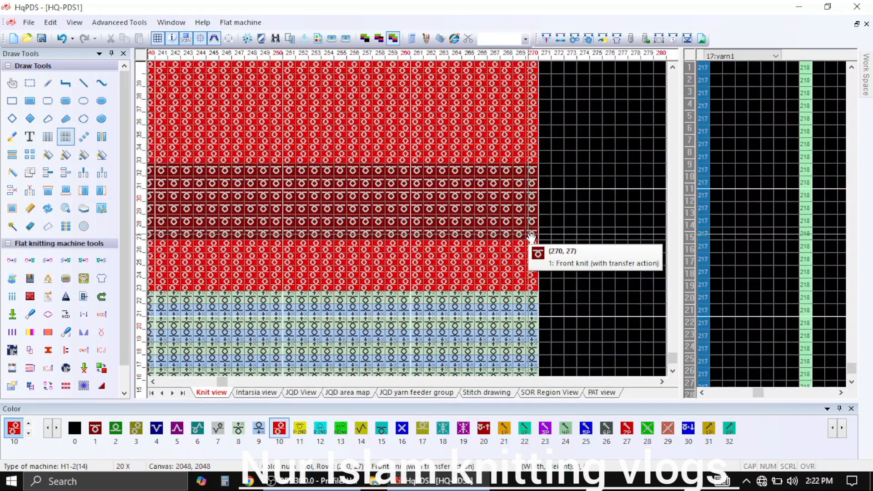
Select the stitch color 1 band in rows 27–32 across columns 2–270 and copy it to the Intarsia view
{"action": "left_click_drag", "start_coordinate": [532, 237], "coordinate": [171, 191]}
{"action": "scroll", "coordinate": [212, 212], "scroll_direction": "down", "scroll_amount": 5}
{"action": "scroll", "coordinate": [160, 360], "scroll_direction": "up", "scroll_amount": 5}
{"action": "right_click", "coordinate": [261, 211]}
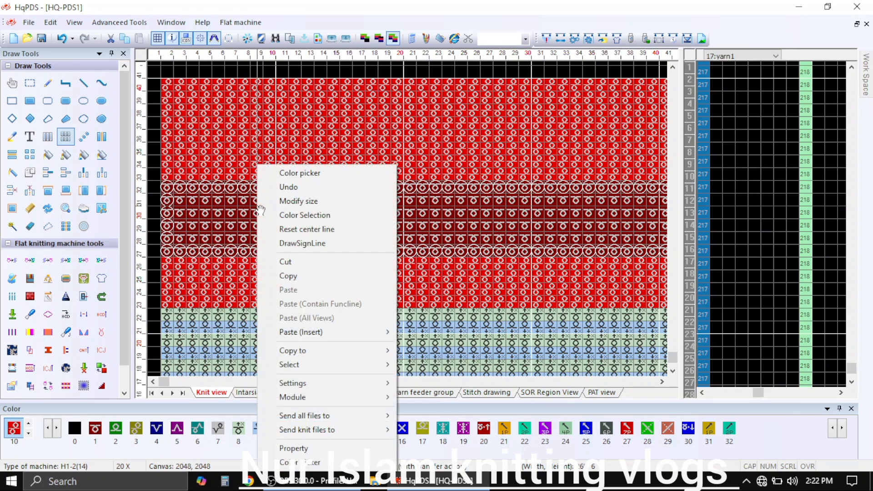
{"action": "mouse_move", "coordinate": [317, 352]}
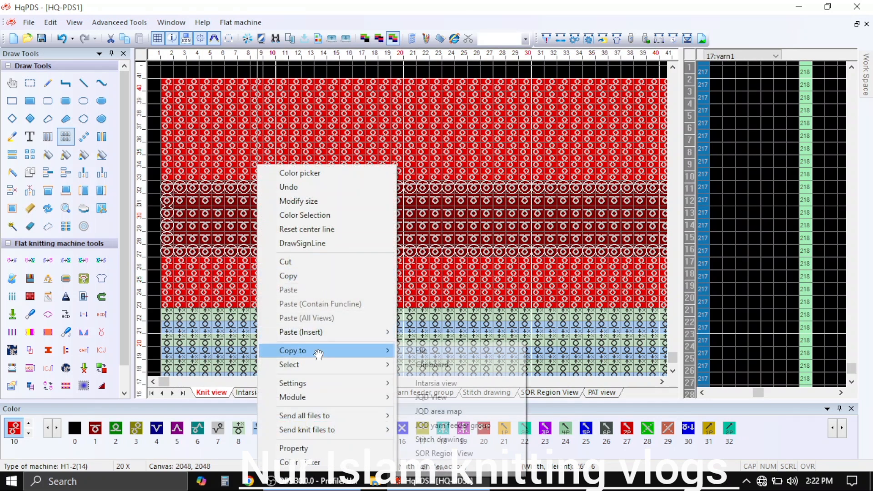
{"action": "left_click", "coordinate": [445, 385]}
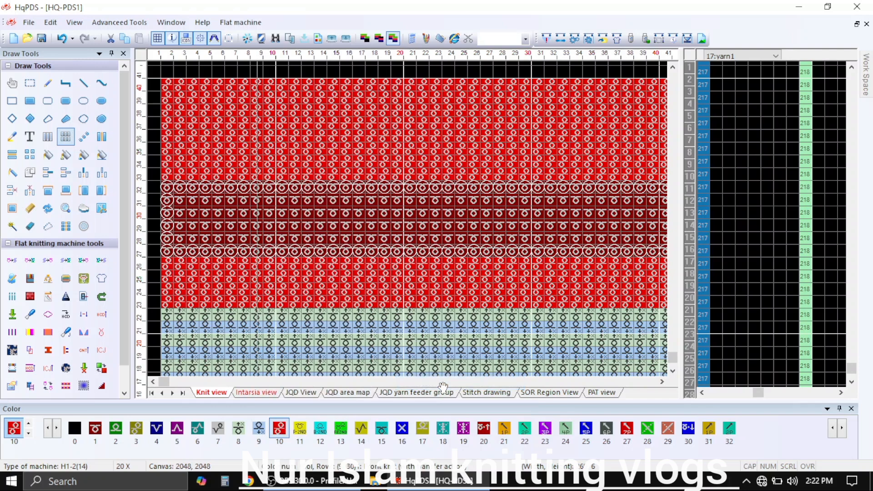
Fill the copied band in the Intarsia view with color 4 and choose color 2 as the drawing color
{"action": "left_click", "coordinate": [257, 393]}
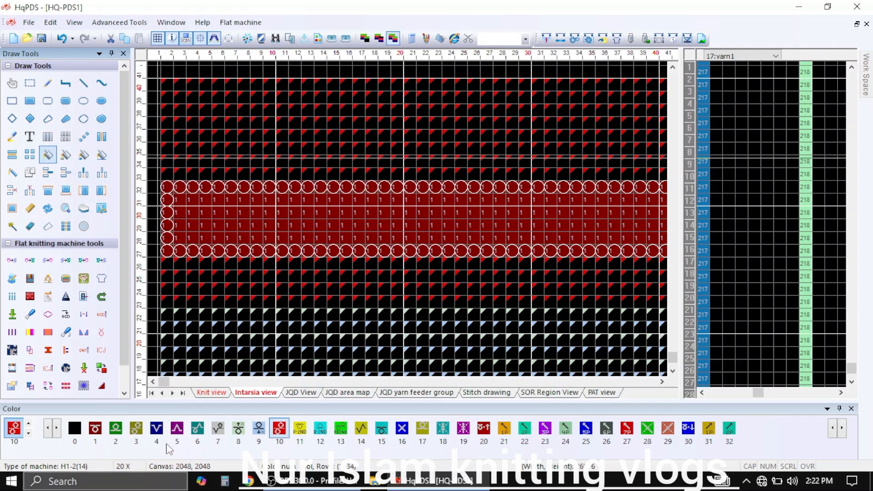
{"action": "left_click", "coordinate": [306, 220]}
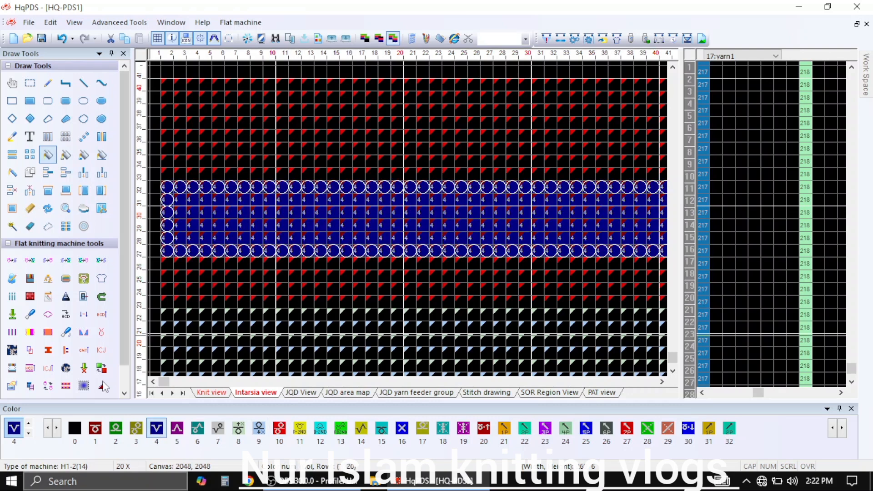
{"action": "left_click", "coordinate": [115, 430]}
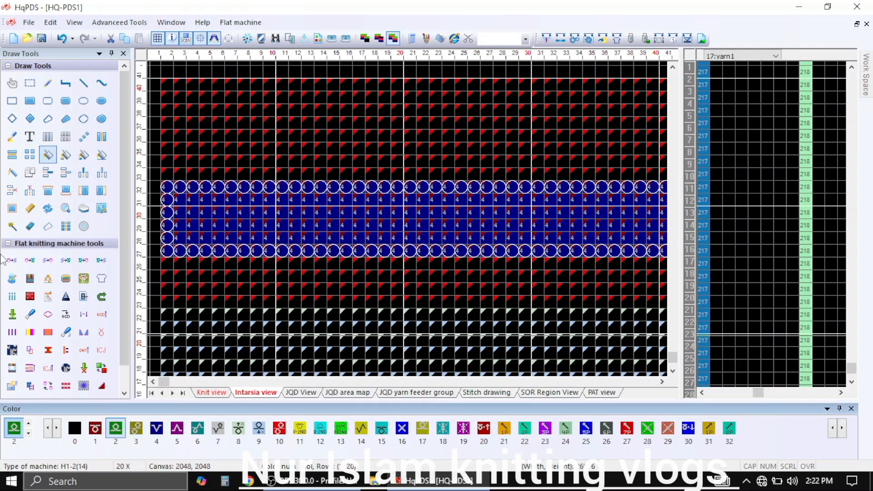
{"action": "left_click", "coordinate": [28, 137]}
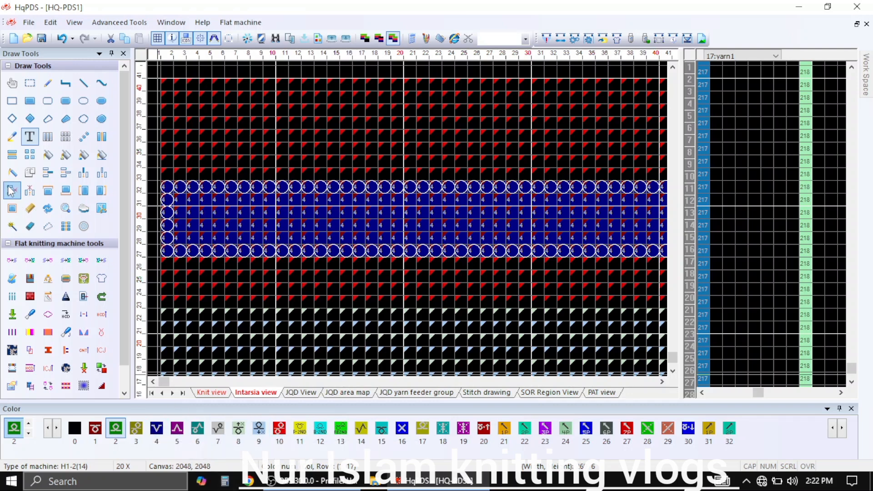
{"action": "left_click", "coordinate": [27, 104]}
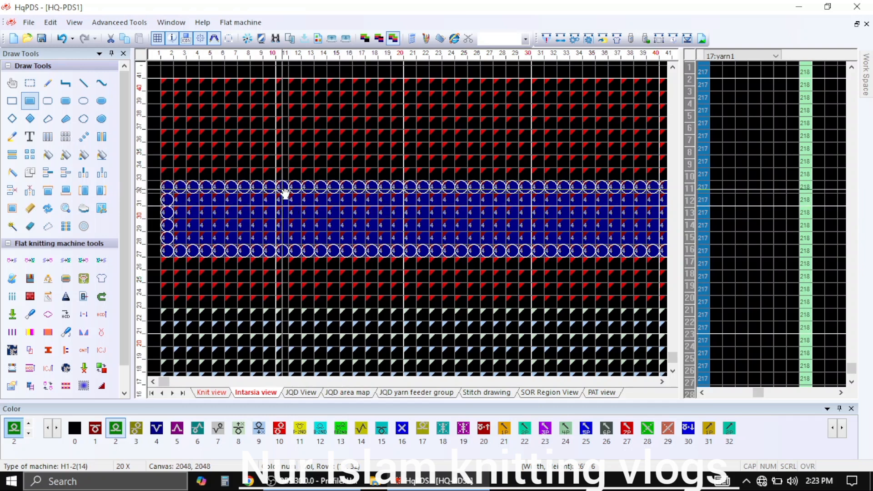
{"action": "left_click_drag", "start_coordinate": [287, 193], "coordinate": [295, 202]}
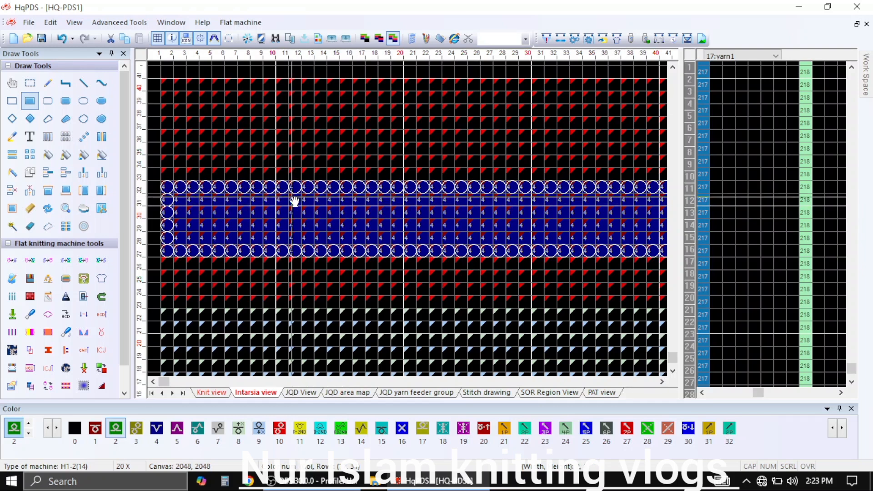
Draw a two-stitch-thick color 2 diagonal from column 11 in row 32 down to columns 15–16 in row 27
{"action": "left_click", "coordinate": [81, 84]}
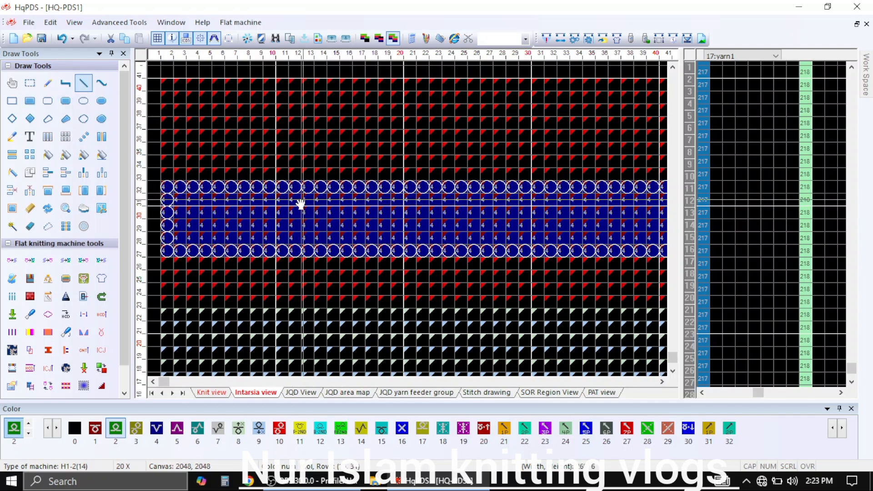
{"action": "mouse_move", "coordinate": [283, 187]}
{"action": "left_mouse_down"}
{"action": "mouse_move", "coordinate": [321, 221]}
{"action": "mouse_move", "coordinate": [396, 245]}
{"action": "mouse_move", "coordinate": [301, 239]}
{"action": "mouse_move", "coordinate": [335, 241]}
{"action": "mouse_move", "coordinate": [330, 218]}
{"action": "left_mouse_up"}
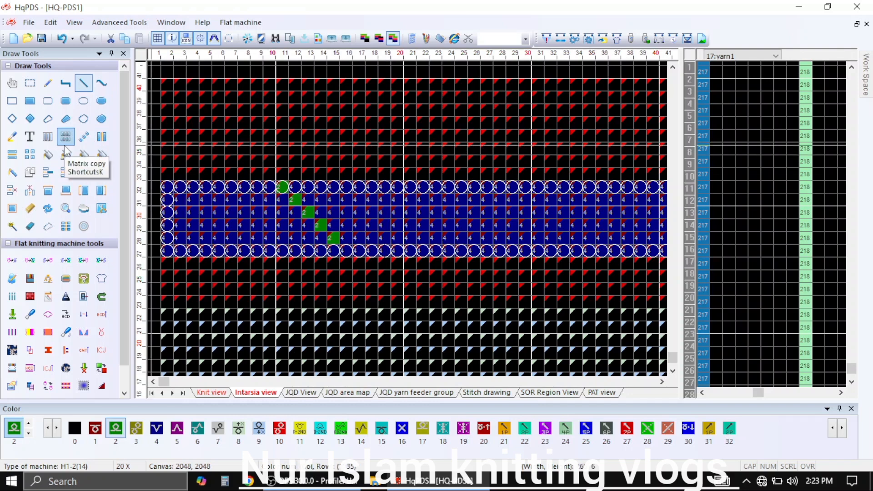
{"action": "left_click", "coordinate": [28, 102]}
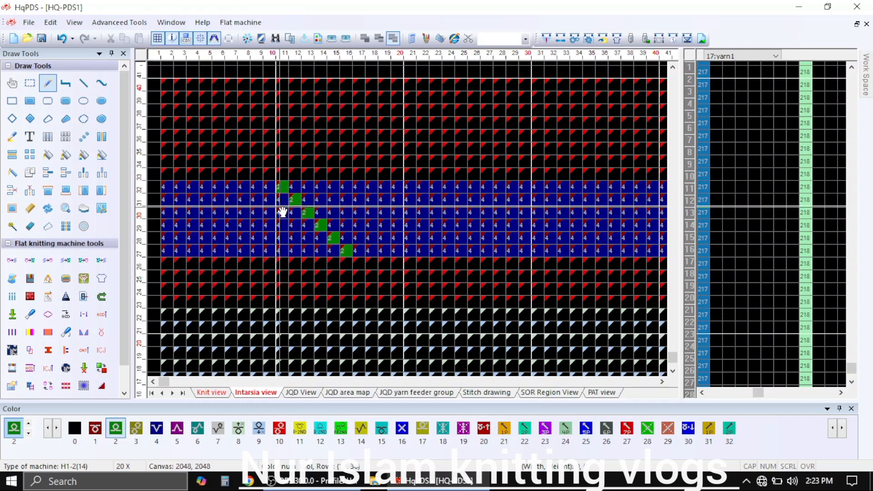
{"action": "left_click_drag", "start_coordinate": [282, 203], "coordinate": [317, 232]}
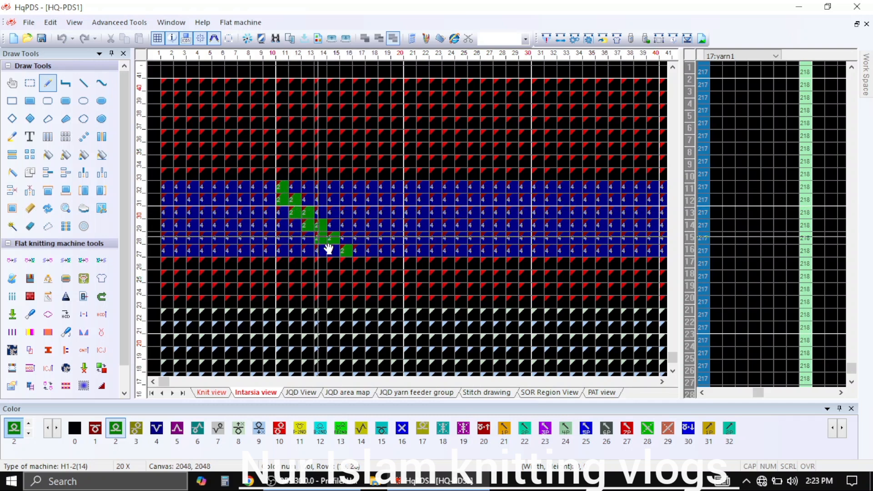
{"action": "left_click", "coordinate": [335, 250]}
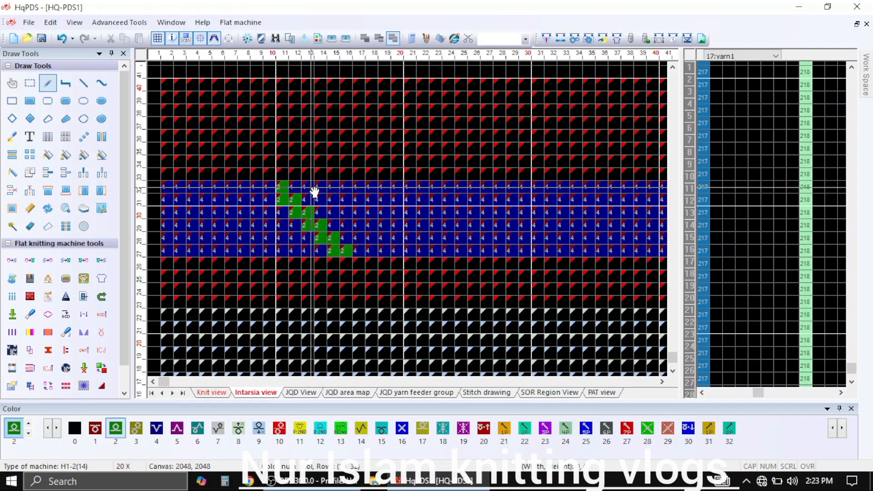
Draw a second thick color 2 diagonal from columns 14–15 in row 32 down to column 19 in row 27
{"action": "left_click", "coordinate": [335, 200]}
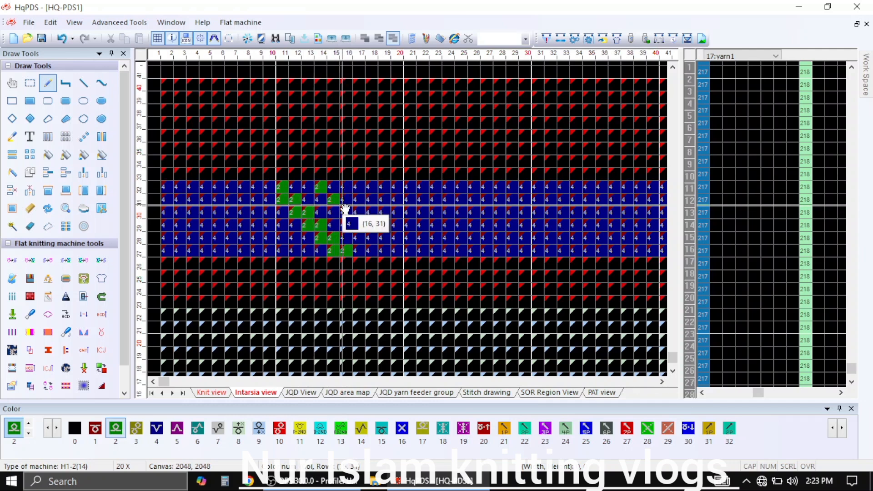
{"action": "left_click", "coordinate": [347, 212]}
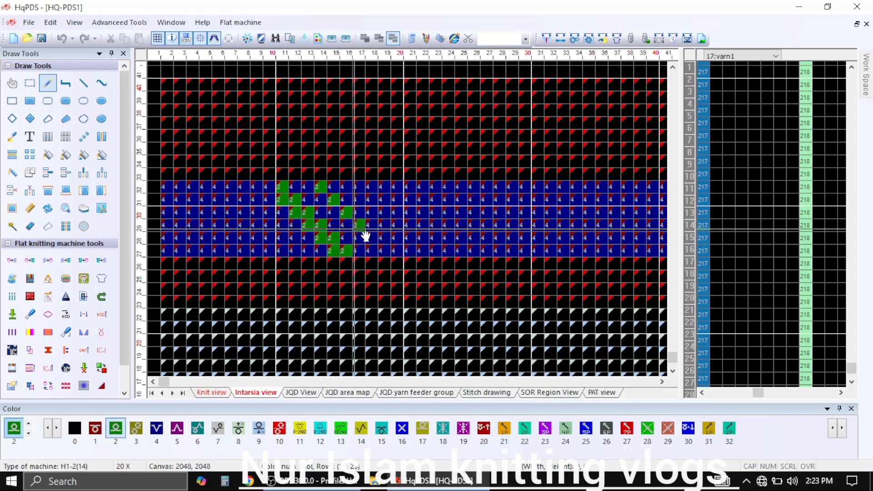
{"action": "left_click", "coordinate": [386, 252]}
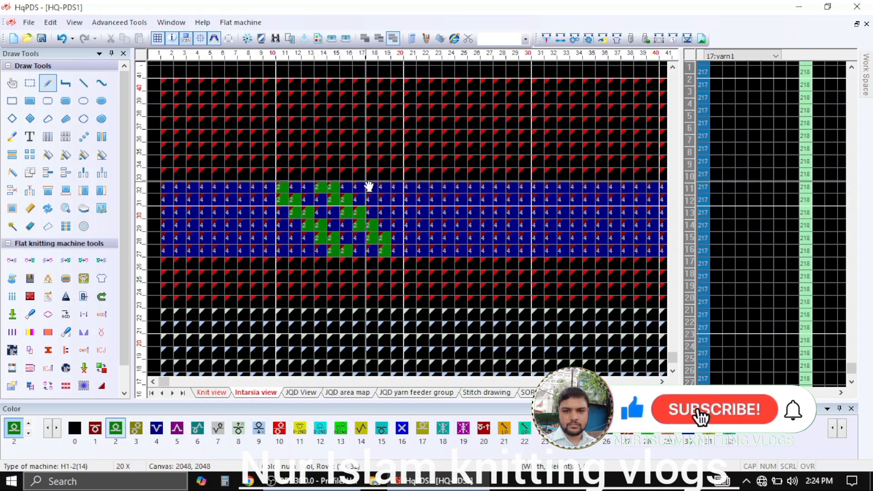
Draw a third thick color 2 diagonal from columns 18–19 in row 32 down to column 23 in row 27
{"action": "left_click", "coordinate": [399, 211]}
{"action": "left_click", "coordinate": [411, 225]}
{"action": "left_click", "coordinate": [422, 237]}
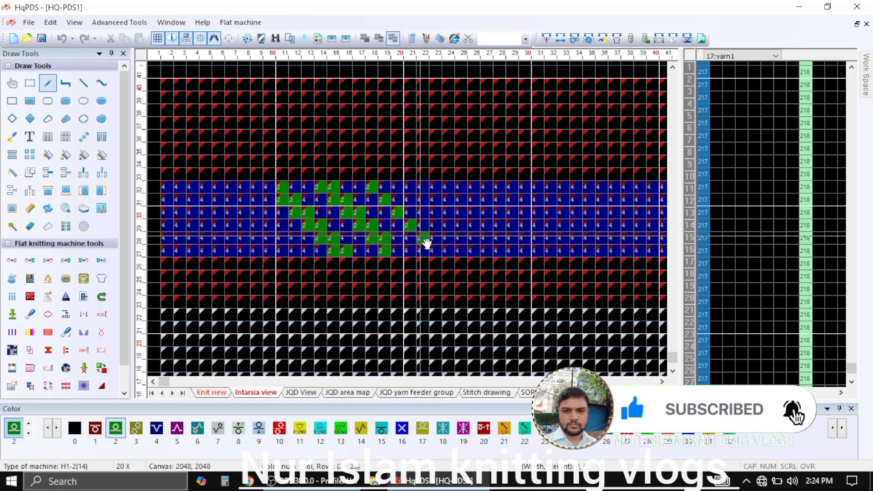
{"action": "left_click", "coordinate": [436, 238]}
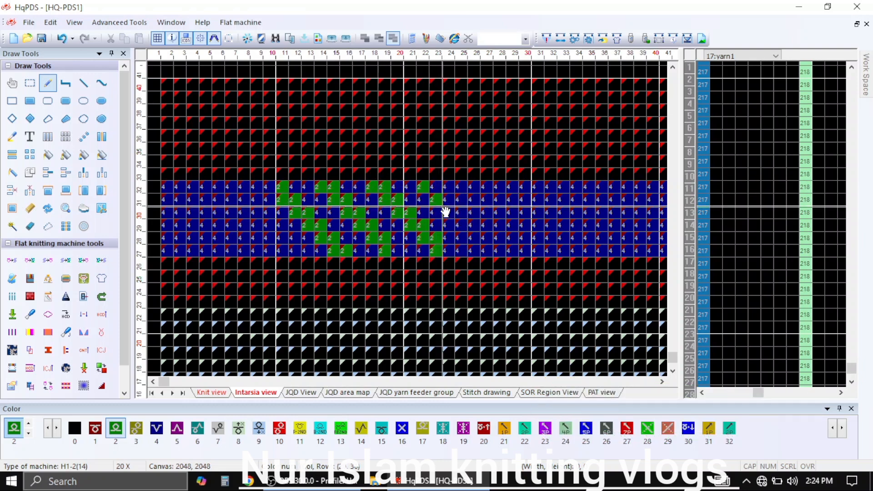
Draw a fourth thick color 2 diagonal from columns 22–23 in row 32 down to column 27 in row 27
{"action": "left_click", "coordinate": [448, 213]}
{"action": "left_click", "coordinate": [461, 226]}
{"action": "left_click", "coordinate": [473, 238]}
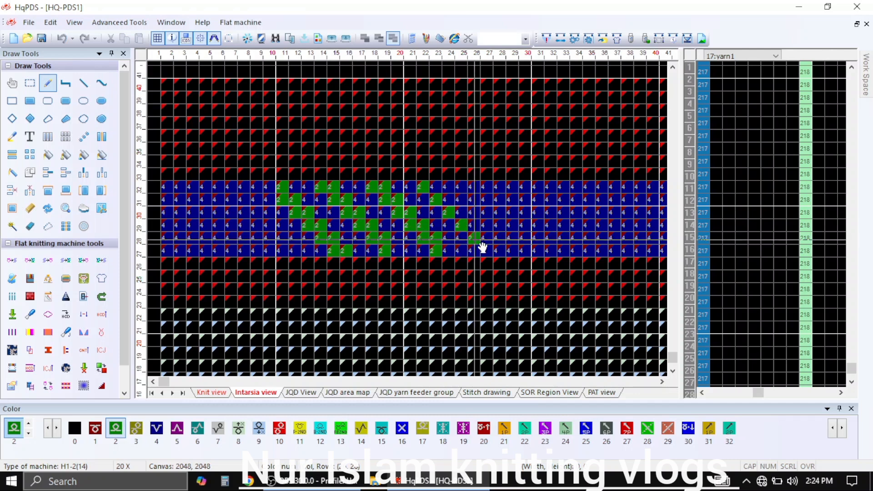
{"action": "left_click", "coordinate": [475, 226]}
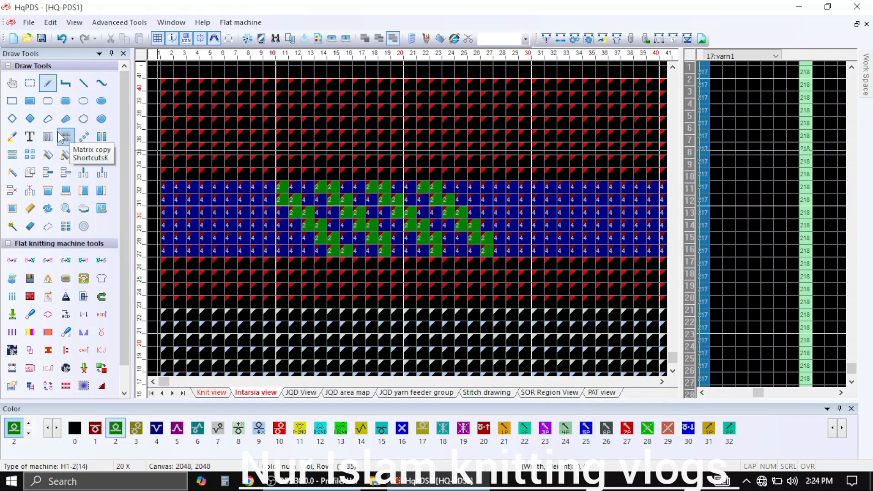
Select the diagonal block in columns 11–27, rows 27–32, and copy it to columns 28–44 and 45–61 of the band
{"action": "left_click", "coordinate": [30, 84]}
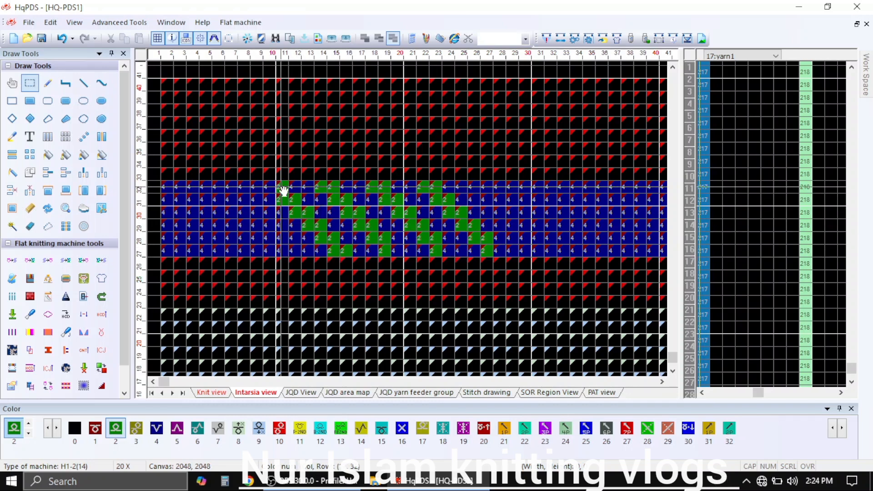
{"action": "left_click_drag", "start_coordinate": [283, 190], "coordinate": [495, 256]}
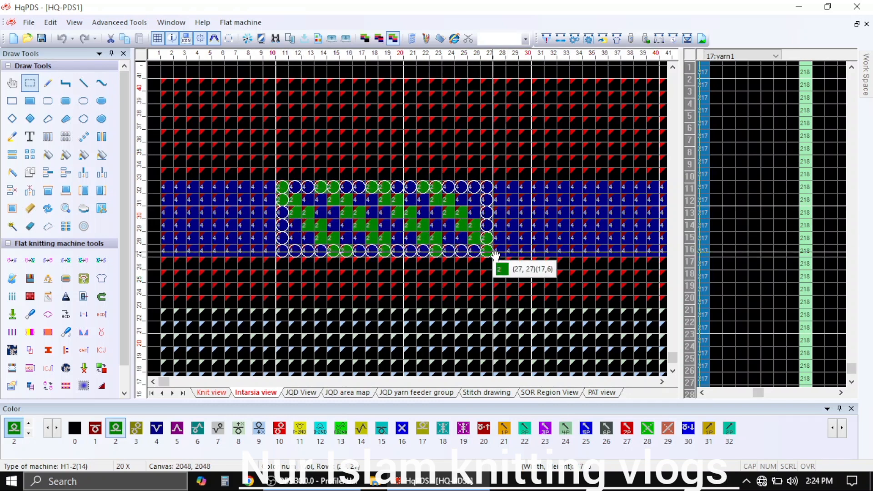
{"action": "left_click_drag", "start_coordinate": [293, 239], "coordinate": [350, 232]}
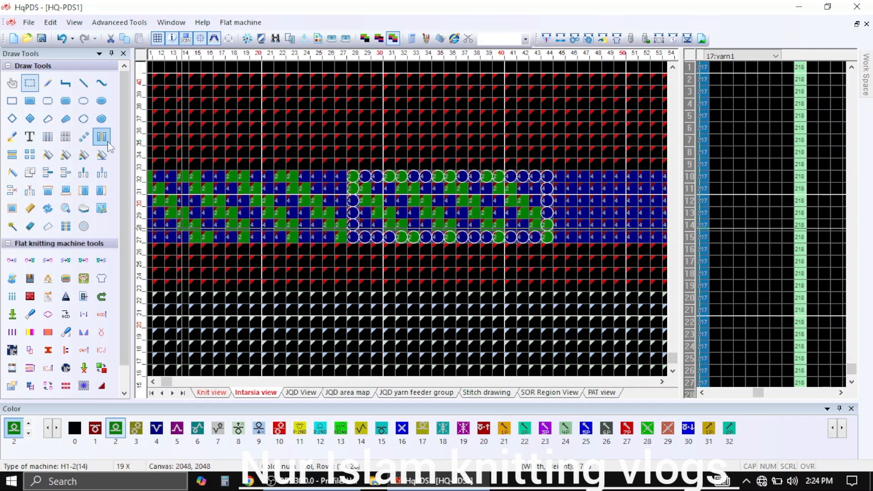
{"action": "scroll", "coordinate": [411, 224], "scroll_direction": "down", "scroll_amount": 1}
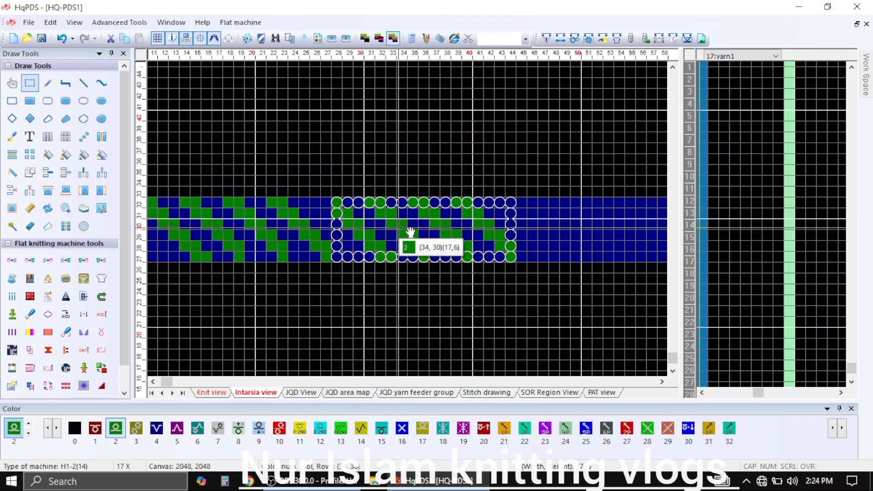
{"action": "scroll", "coordinate": [416, 229], "scroll_direction": "down", "scroll_amount": 1}
{"action": "left_click_drag", "start_coordinate": [423, 229], "coordinate": [588, 226]}
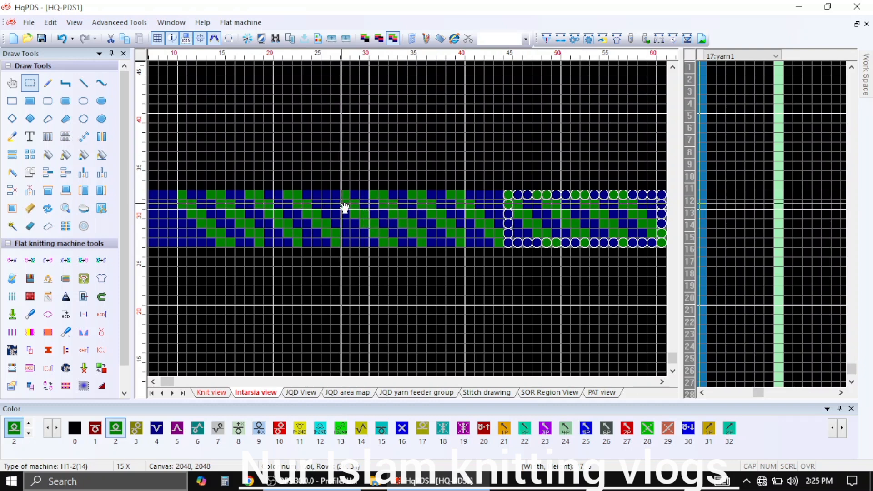
{"action": "left_click_drag", "start_coordinate": [434, 234], "coordinate": [390, 236]}
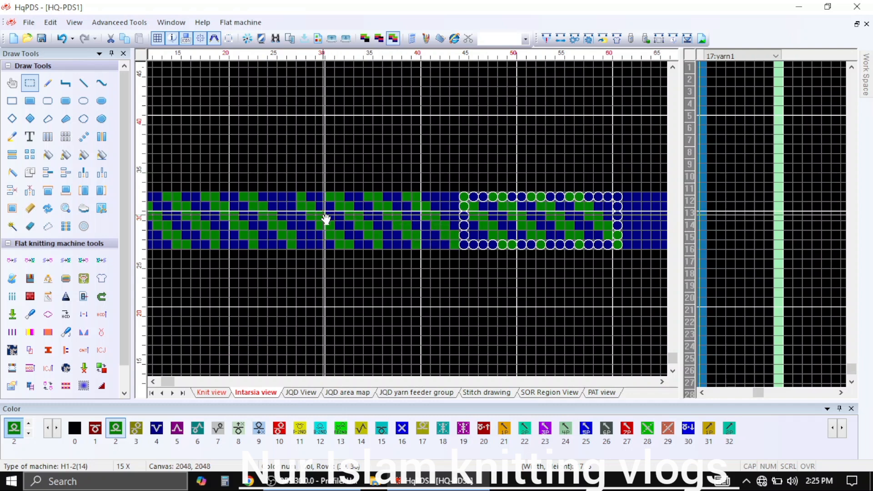
Copy the selected diagonal block from columns 45–61 to columns 62–78 of the band
{"action": "left_click_drag", "start_coordinate": [397, 250], "coordinate": [221, 261]}
{"action": "left_click_drag", "start_coordinate": [306, 261], "coordinate": [559, 249]}
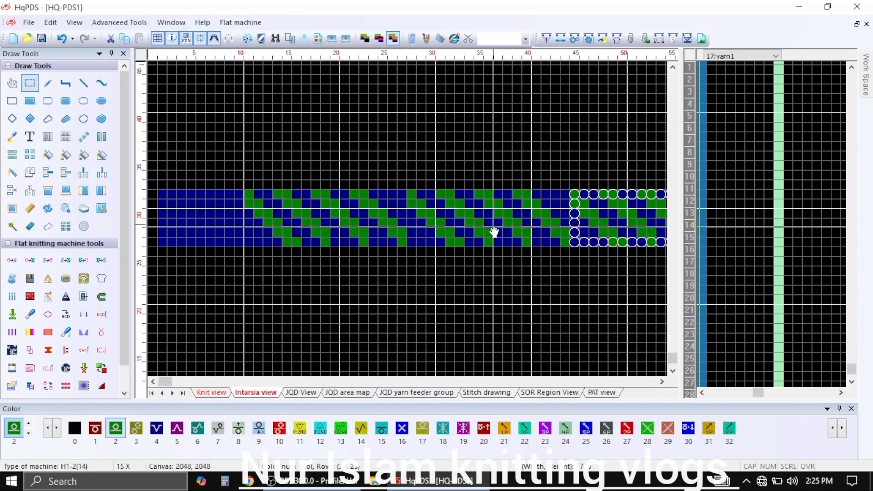
{"action": "left_click_drag", "start_coordinate": [489, 230], "coordinate": [292, 257]}
{"action": "left_click_drag", "start_coordinate": [438, 255], "coordinate": [601, 250]}
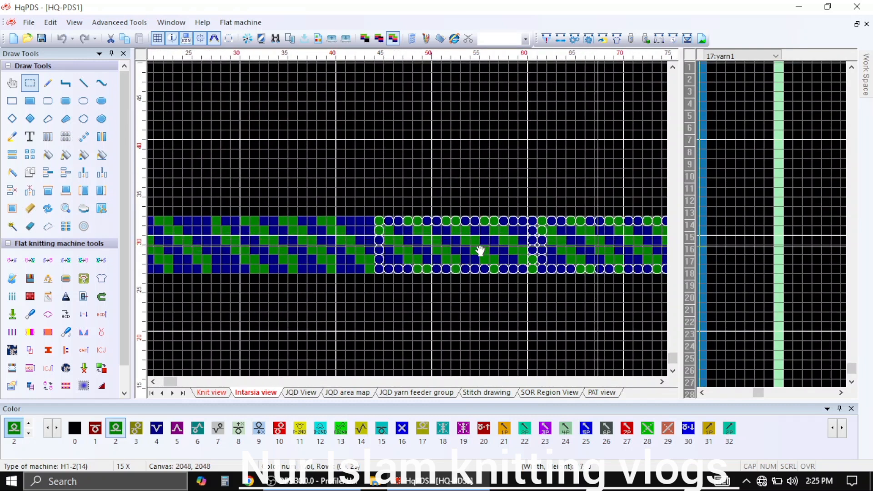
{"action": "left_click_drag", "start_coordinate": [460, 254], "coordinate": [263, 251]}
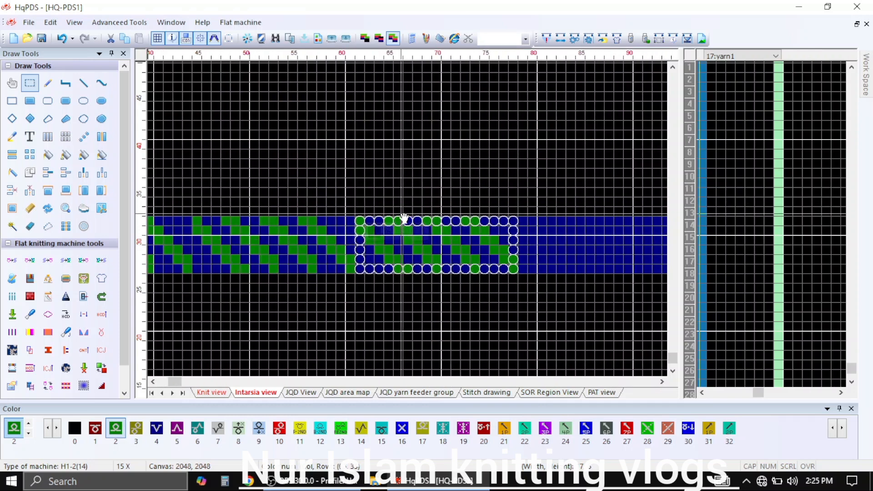
Select the patterned 78-column, 6-row section at the band's start and copy it to columns 193–270, rows 27–32
{"action": "left_click", "coordinate": [368, 205]}
{"action": "left_click_drag", "start_coordinate": [526, 272], "coordinate": [262, 230]}
{"action": "scroll", "coordinate": [410, 223], "scroll_direction": "down", "scroll_amount": 3}
{"action": "left_click_drag", "start_coordinate": [410, 223], "coordinate": [165, 211]}
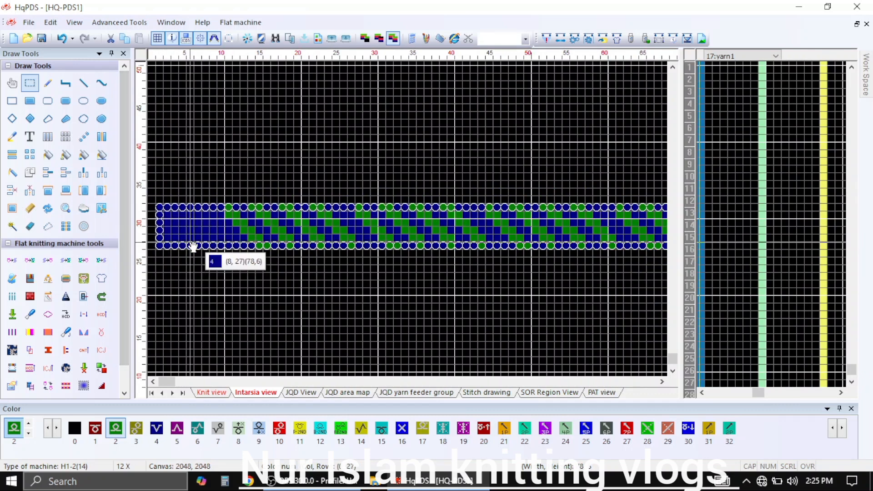
{"action": "left_click_drag", "start_coordinate": [609, 249], "coordinate": [444, 157]}
{"action": "scroll", "coordinate": [640, 255], "scroll_direction": "down", "scroll_amount": 6}
{"action": "scroll", "coordinate": [410, 345], "scroll_direction": "up", "scroll_amount": 2}
{"action": "scroll", "coordinate": [411, 313], "scroll_direction": "up", "scroll_amount": 8}
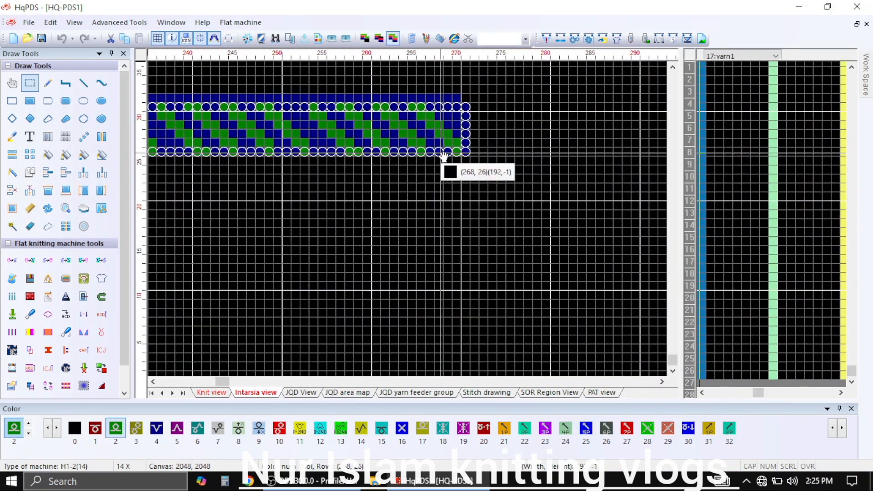
{"action": "scroll", "coordinate": [372, 224], "scroll_direction": "up", "scroll_amount": 2}
{"action": "left_click_drag", "start_coordinate": [382, 212], "coordinate": [404, 219]}
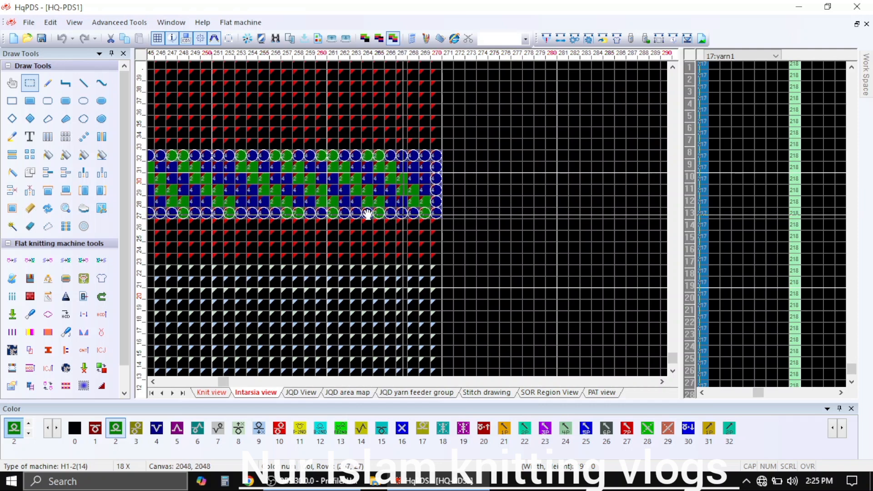
Mirror the copied section in columns 193–270 horizontally so its diagonals slope the opposite way
{"action": "left_click", "coordinate": [102, 138]}
{"action": "left_click", "coordinate": [276, 179]}
{"action": "scroll", "coordinate": [319, 211], "scroll_direction": "down", "scroll_amount": 10}
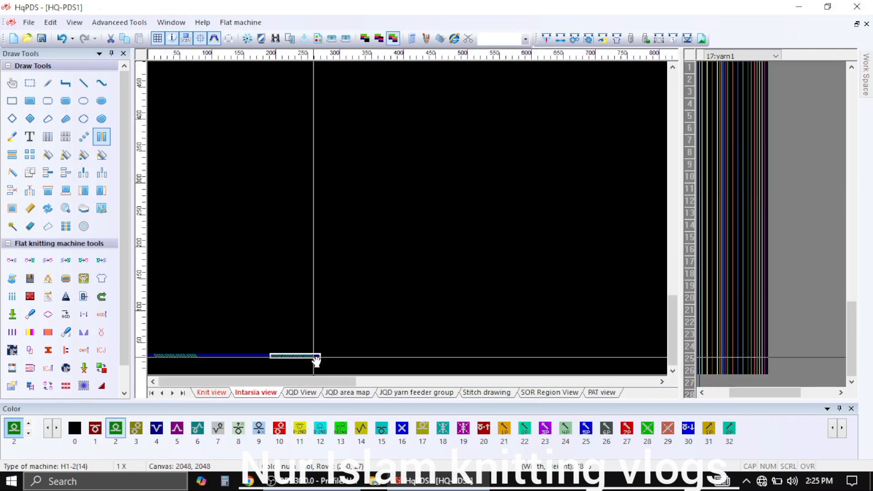
{"action": "scroll", "coordinate": [331, 335], "scroll_direction": "up", "scroll_amount": 4}
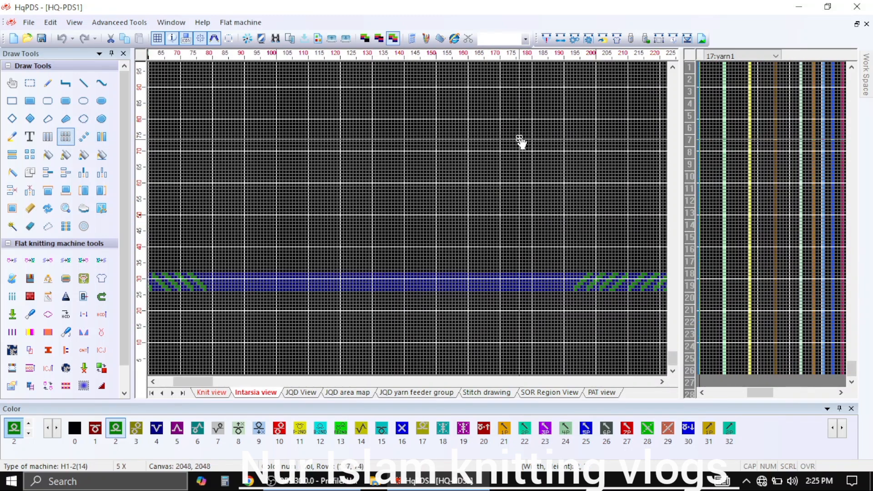
Examine the plain stretch between the two patterned sections and the start of the mirrored diagonals
{"action": "scroll", "coordinate": [351, 311], "scroll_direction": "down", "scroll_amount": 3}
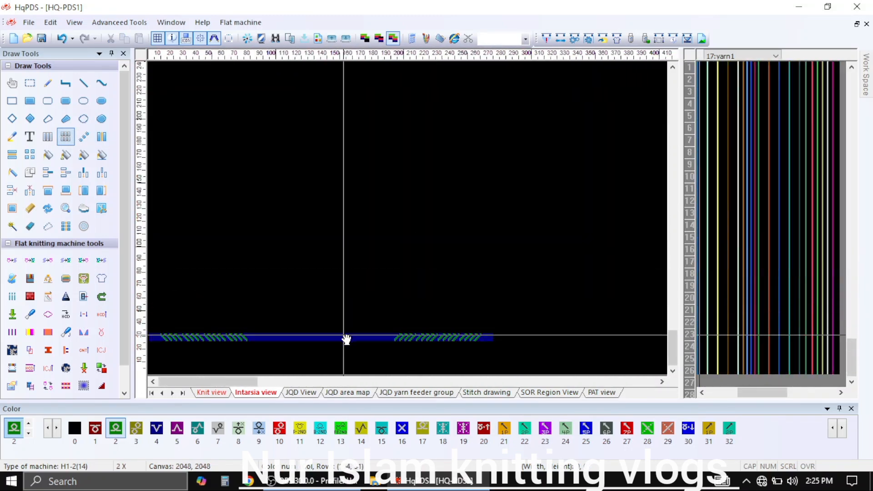
{"action": "scroll", "coordinate": [415, 341], "scroll_direction": "up", "scroll_amount": 1}
{"action": "scroll", "coordinate": [410, 285], "scroll_direction": "up", "scroll_amount": 3}
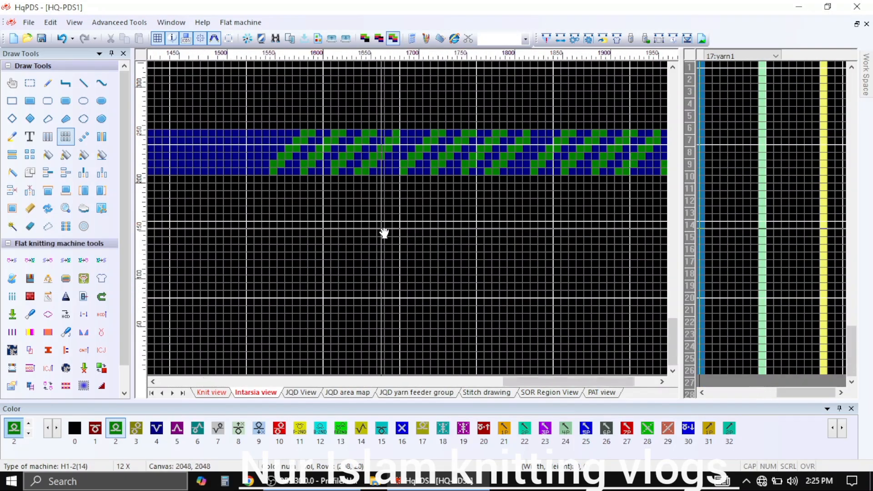
{"action": "scroll", "coordinate": [384, 234], "scroll_direction": "down", "scroll_amount": 5}
{"action": "scroll", "coordinate": [175, 364], "scroll_direction": "up", "scroll_amount": 5}
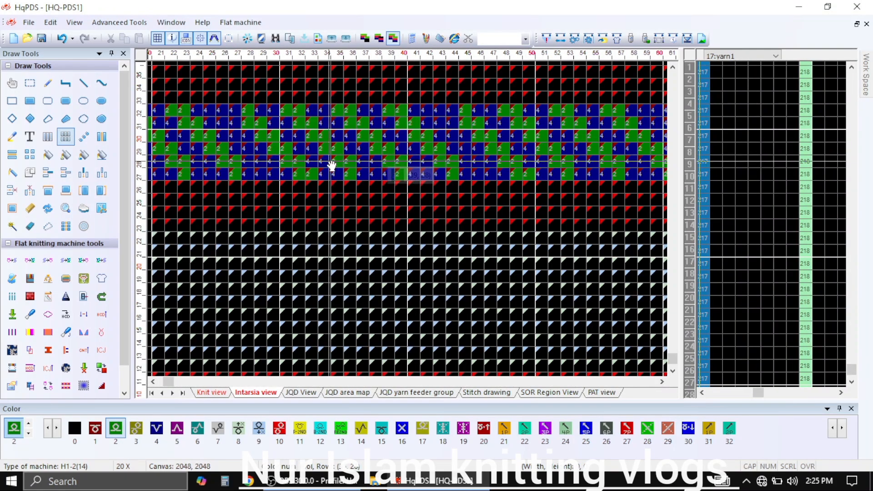
{"action": "scroll", "coordinate": [296, 156], "scroll_direction": "down", "scroll_amount": 5}
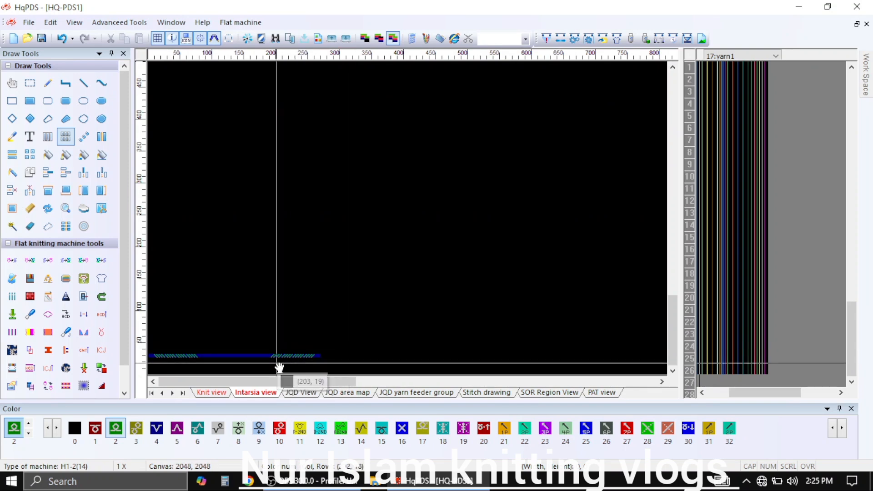
{"action": "scroll", "coordinate": [243, 362], "scroll_direction": "up", "scroll_amount": 5}
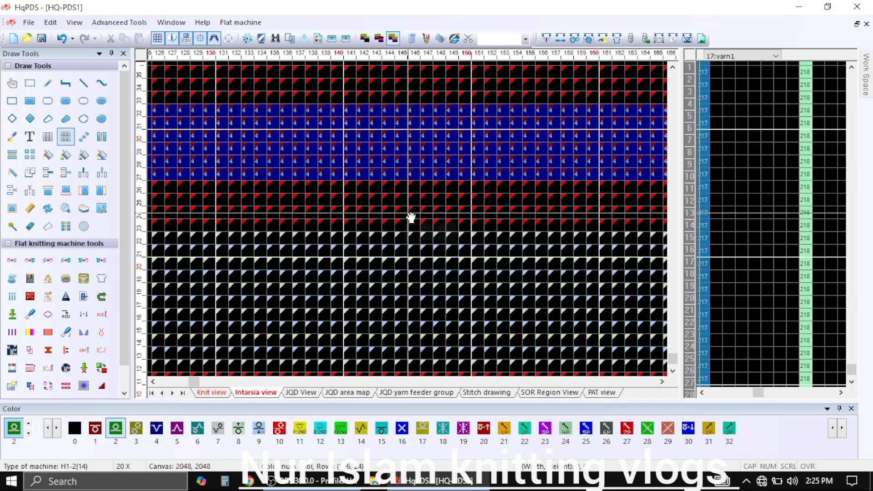
{"action": "scroll", "coordinate": [376, 226], "scroll_direction": "down", "scroll_amount": 4}
{"action": "scroll", "coordinate": [410, 353], "scroll_direction": "up", "scroll_amount": 3}
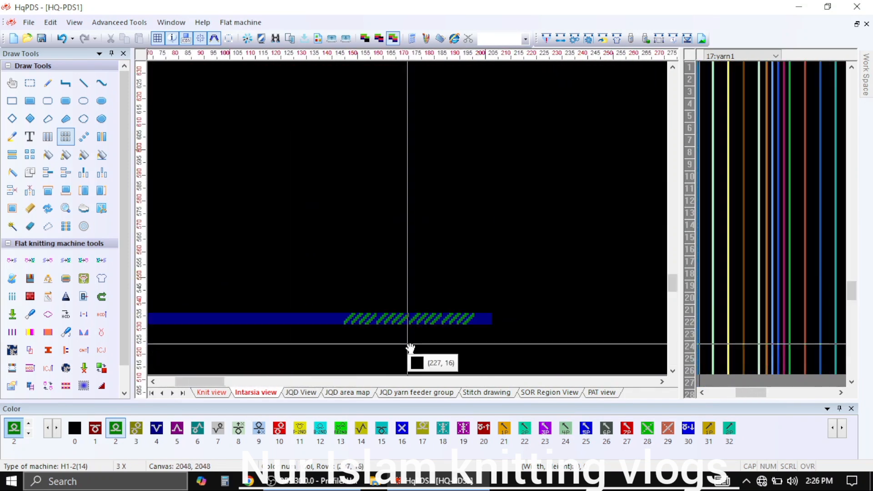
{"action": "scroll", "coordinate": [411, 328], "scroll_direction": "up", "scroll_amount": 4}
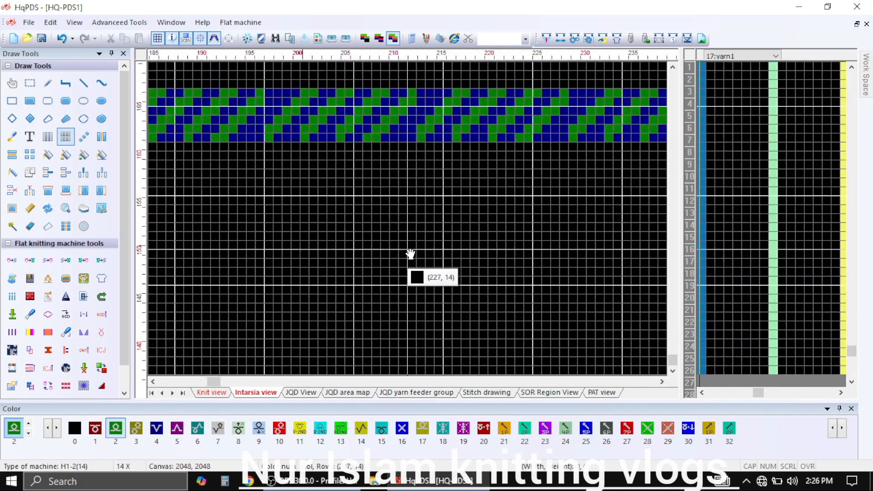
{"action": "left_click_drag", "start_coordinate": [410, 254], "coordinate": [526, 312]}
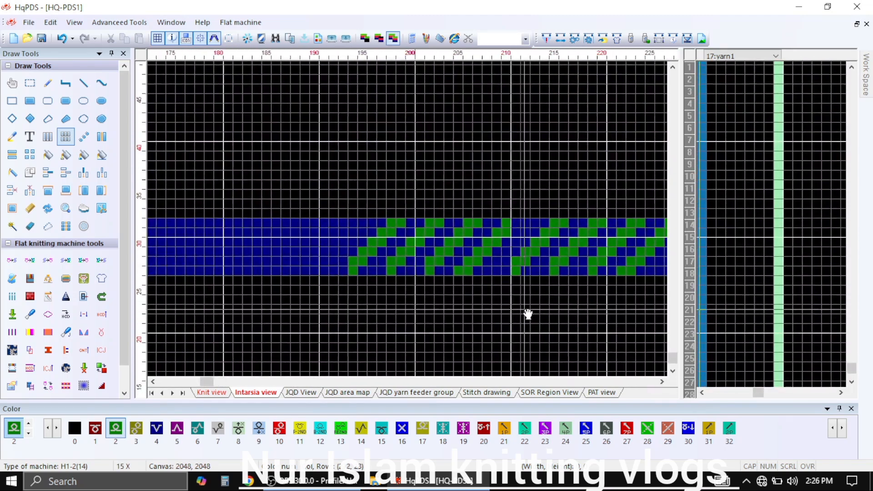
{"action": "mouse_move", "coordinate": [363, 316]}
{"action": "left_mouse_down"}
{"action": "mouse_move", "coordinate": [322, 259]}
{"action": "mouse_move", "coordinate": [288, 242]}
{"action": "left_mouse_up"}
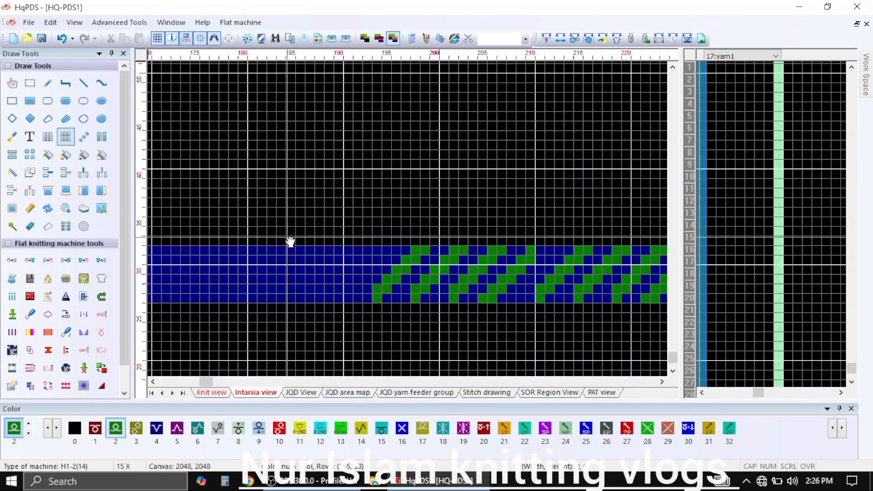
Select the mirrored diagonal block in columns 194–210, rows 27–32, and copy it to columns 80–96
{"action": "left_click", "coordinate": [30, 88]}
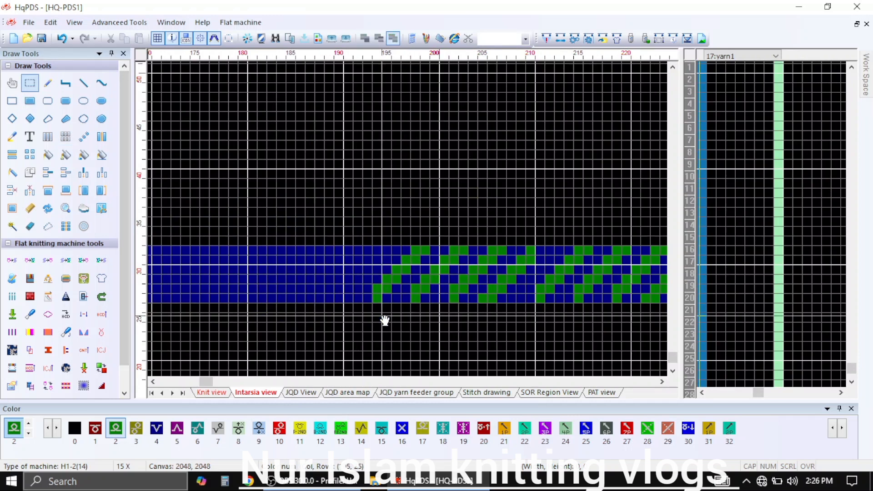
{"action": "left_click_drag", "start_coordinate": [377, 298], "coordinate": [532, 251]}
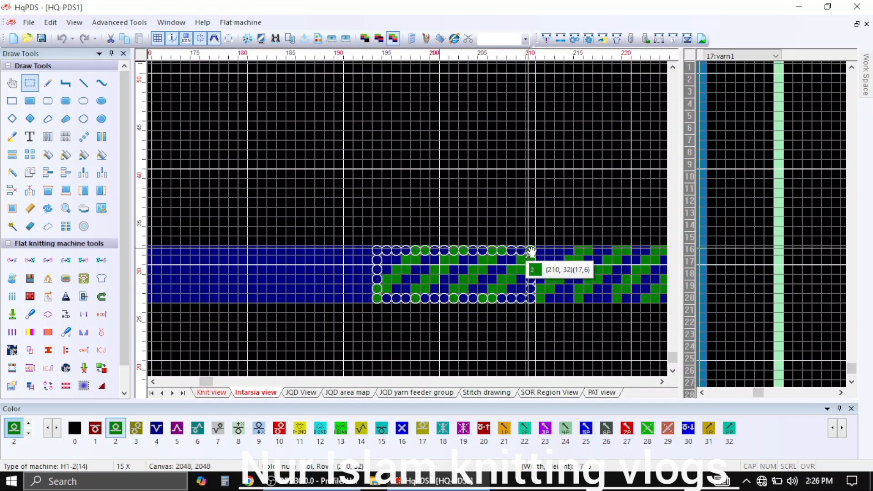
{"action": "left_click_drag", "start_coordinate": [386, 300], "coordinate": [298, 298]}
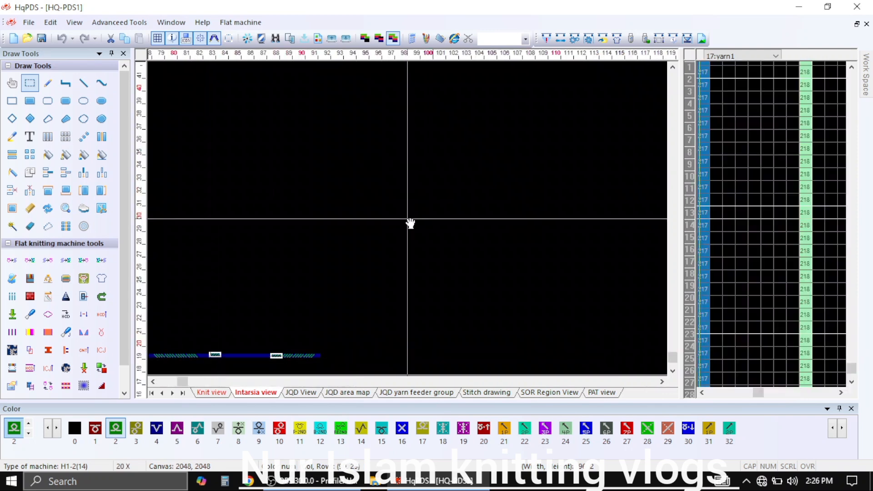
{"action": "left_click_drag", "start_coordinate": [411, 223], "coordinate": [183, 252]}
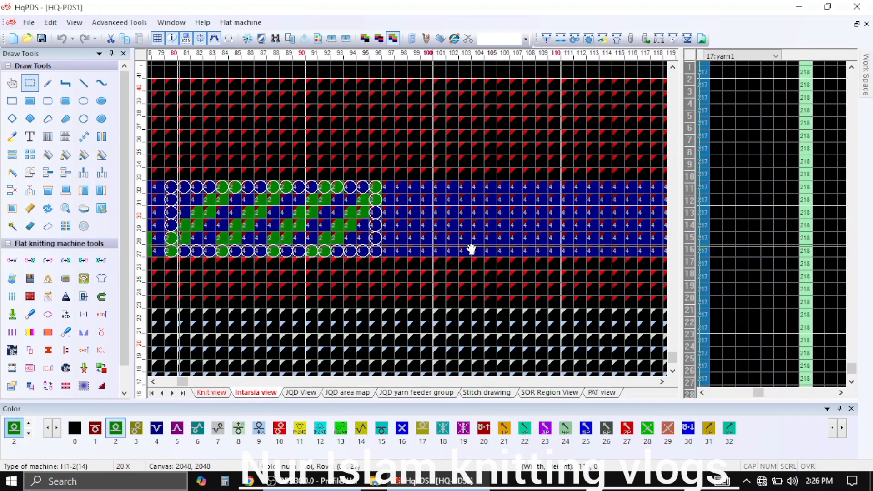
Repeat the mirrored diagonal block in columns 97–113 and again in columns 114–130 of the band
{"action": "left_click_drag", "start_coordinate": [397, 252], "coordinate": [578, 254]}
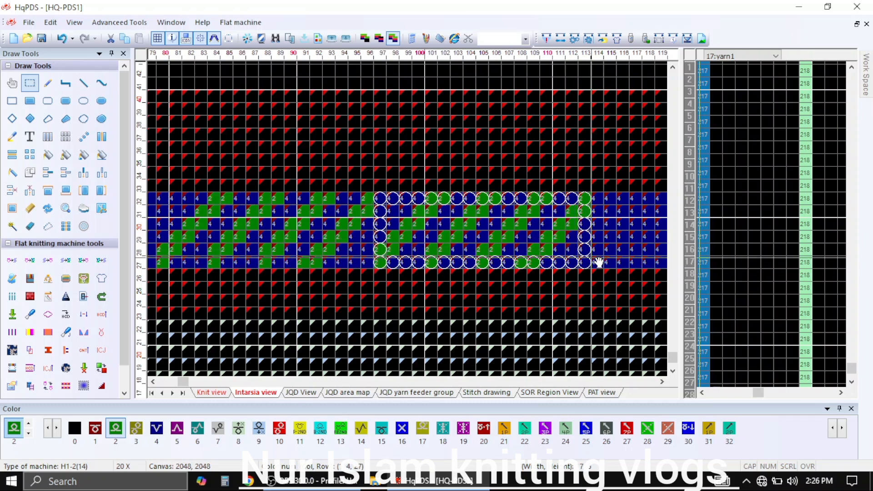
{"action": "left_click_drag", "start_coordinate": [598, 263], "coordinate": [457, 264]}
{"action": "left_click_drag", "start_coordinate": [535, 264], "coordinate": [629, 264]}
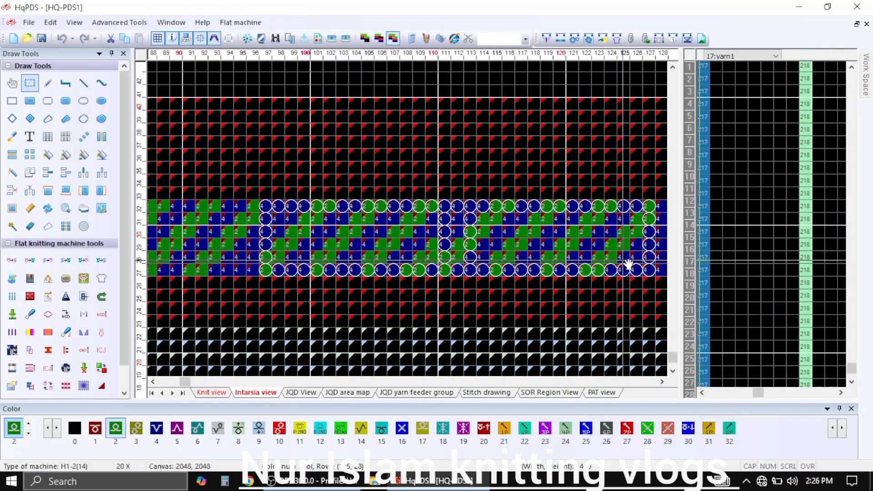
{"action": "scroll", "coordinate": [628, 261], "scroll_direction": "down", "scroll_amount": 1}
{"action": "left_click_drag", "start_coordinate": [410, 224], "coordinate": [455, 226]}
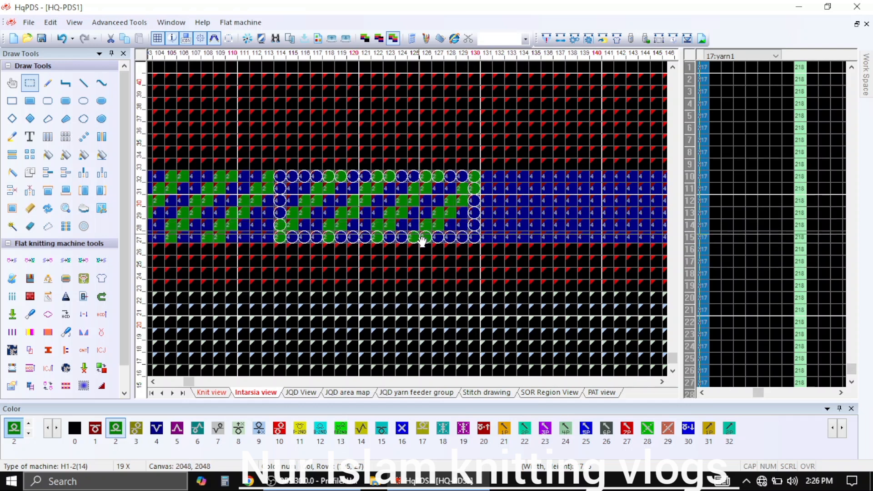
Copy the diagonal block from columns 114–130 to columns 177–193, directly beside the mirrored end section
{"action": "scroll", "coordinate": [488, 253], "scroll_direction": "down", "scroll_amount": 6}
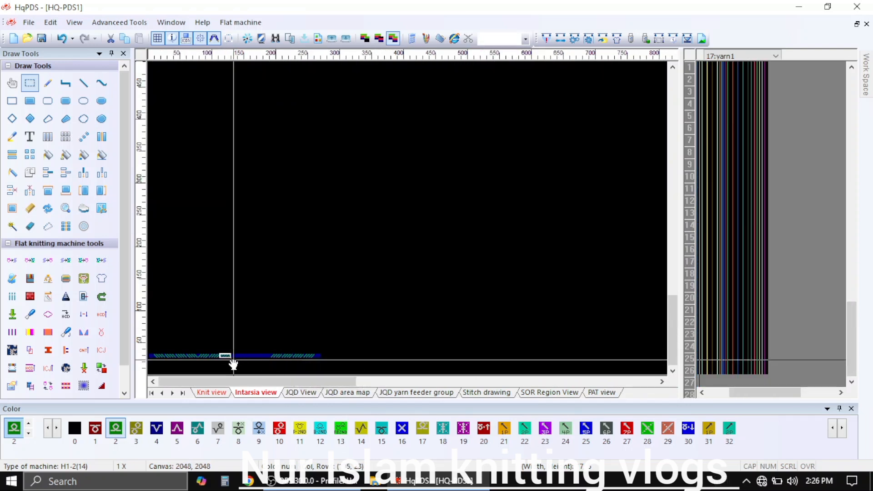
{"action": "scroll", "coordinate": [226, 356], "scroll_direction": "up", "scroll_amount": 2}
{"action": "scroll", "coordinate": [385, 335], "scroll_direction": "up", "scroll_amount": 3}
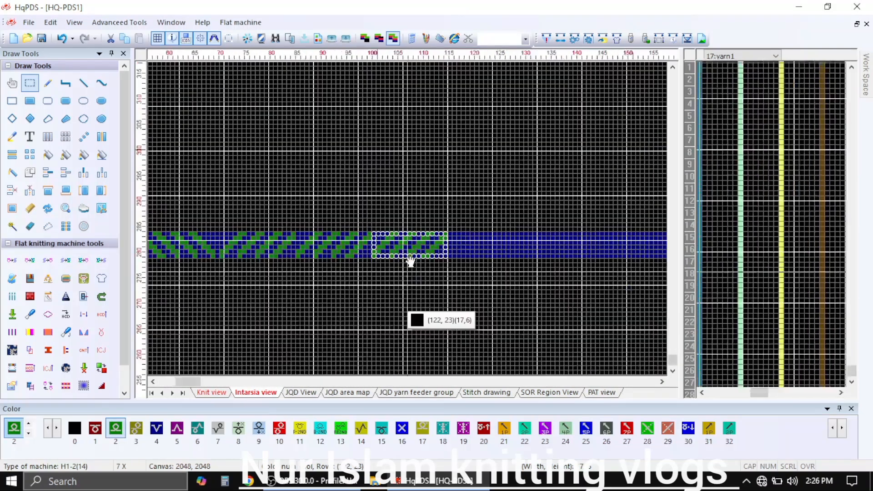
{"action": "left_click_drag", "start_coordinate": [425, 253], "coordinate": [200, 261]}
{"action": "left_click_drag", "start_coordinate": [186, 222], "coordinate": [452, 235]}
{"action": "scroll", "coordinate": [544, 220], "scroll_direction": "up", "scroll_amount": 1}
{"action": "scroll", "coordinate": [411, 222], "scroll_direction": "up", "scroll_amount": 2}
{"action": "scroll", "coordinate": [419, 224], "scroll_direction": "up", "scroll_amount": 2}
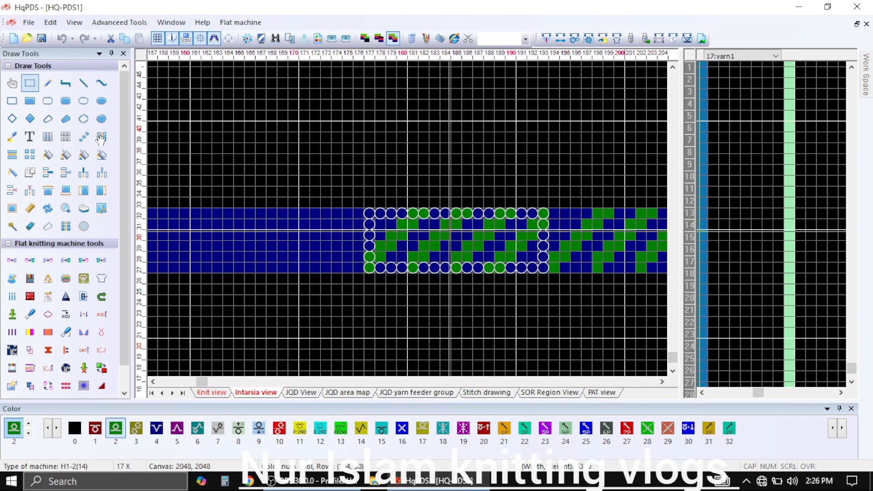
Try mirroring the block in columns 177–193 horizontally, and undo both the mirroring and the copy
{"action": "left_click", "coordinate": [99, 140]}
{"action": "left_click", "coordinate": [450, 239]}
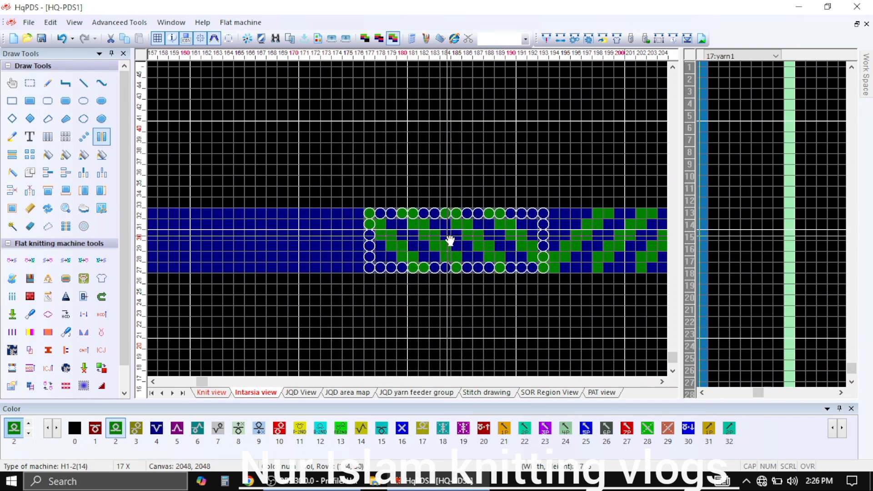
{"action": "left_click", "coordinate": [440, 241]}
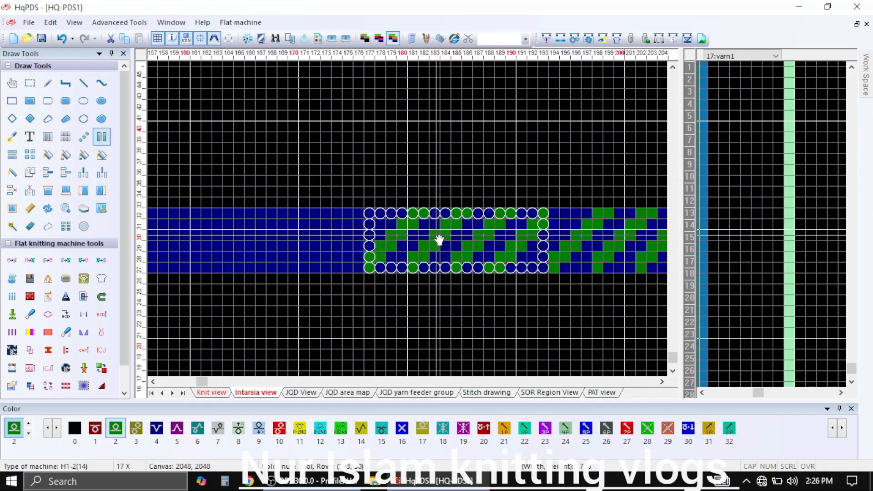
{"action": "left_click", "coordinate": [66, 40]}
{"action": "left_click", "coordinate": [65, 40]}
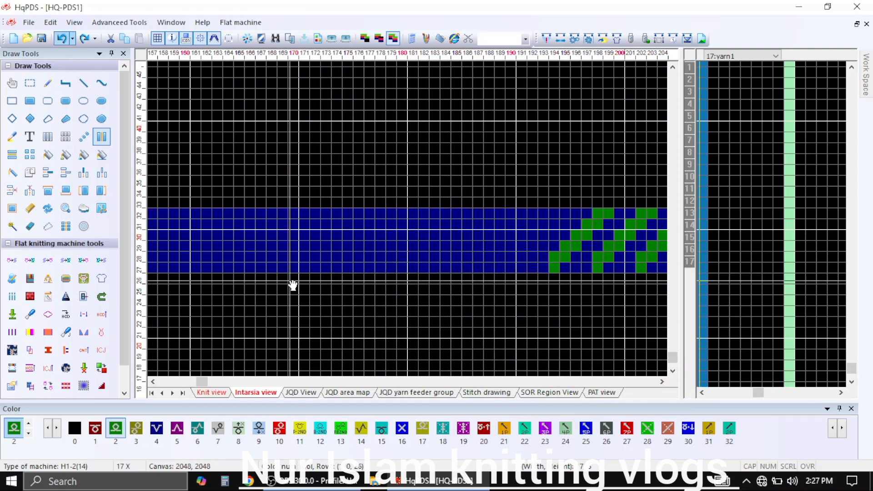
Copy the diagonal block from columns 114–130 to columns 176–192 and mirror the copy horizontally
{"action": "scroll", "coordinate": [291, 285], "scroll_direction": "down", "scroll_amount": 5}
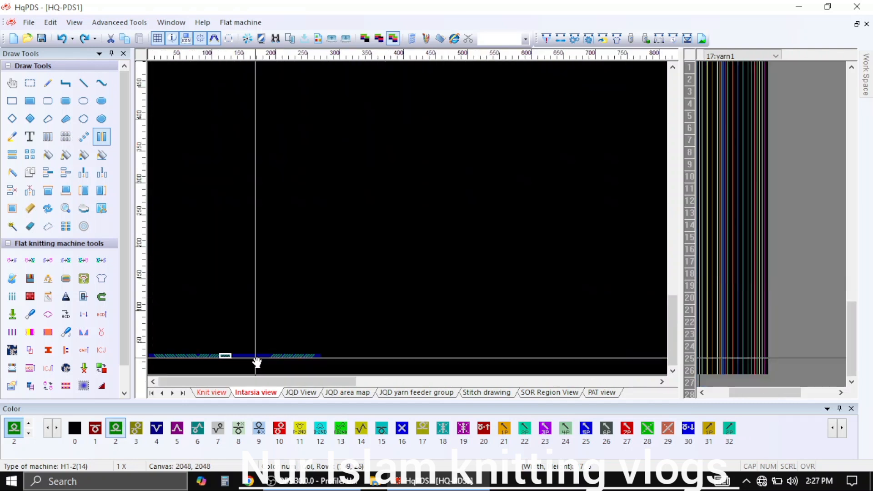
{"action": "left_click", "coordinate": [27, 84]}
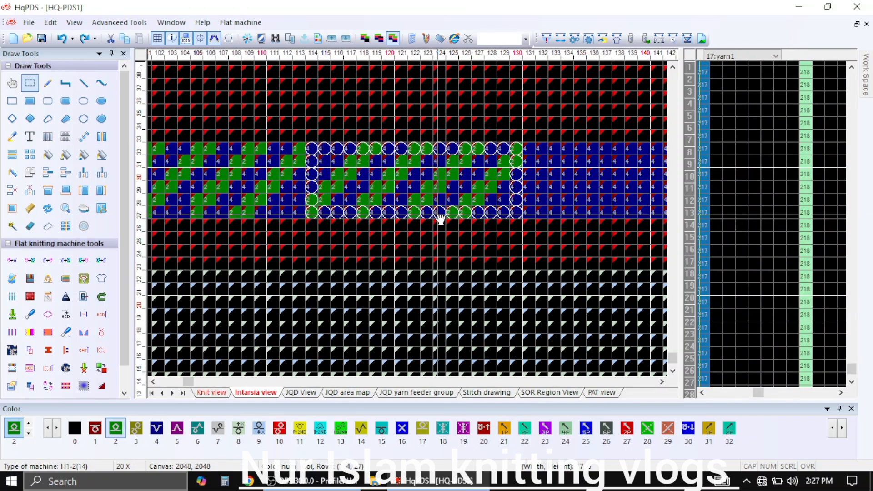
{"action": "left_click_drag", "start_coordinate": [441, 217], "coordinate": [594, 207]}
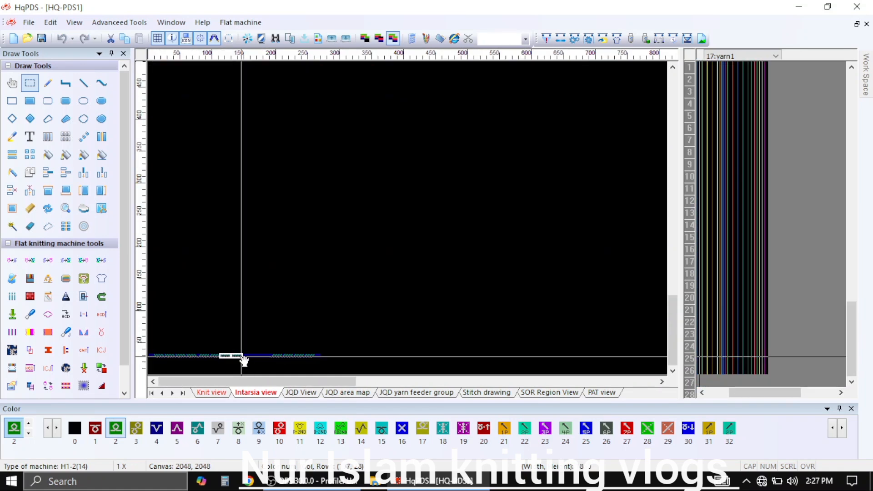
{"action": "left_click_drag", "start_coordinate": [244, 362], "coordinate": [302, 228]}
{"action": "scroll", "coordinate": [276, 361], "scroll_direction": "up", "scroll_amount": 5}
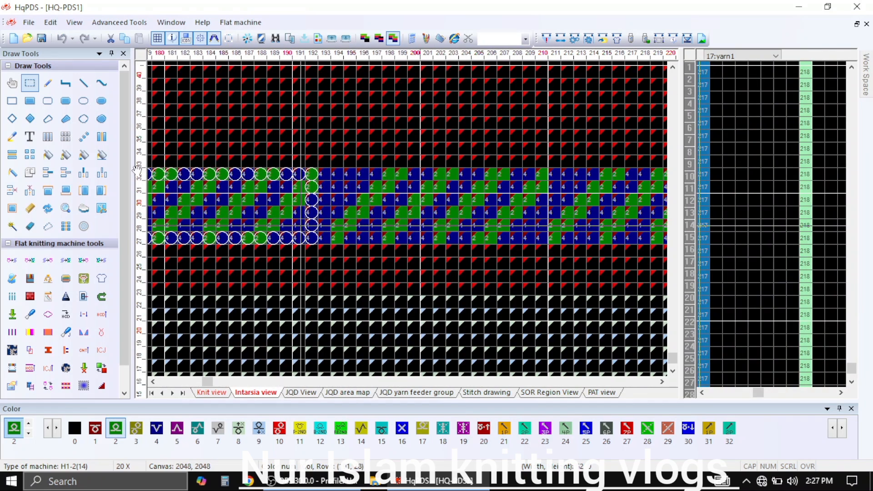
{"action": "left_click", "coordinate": [104, 139]}
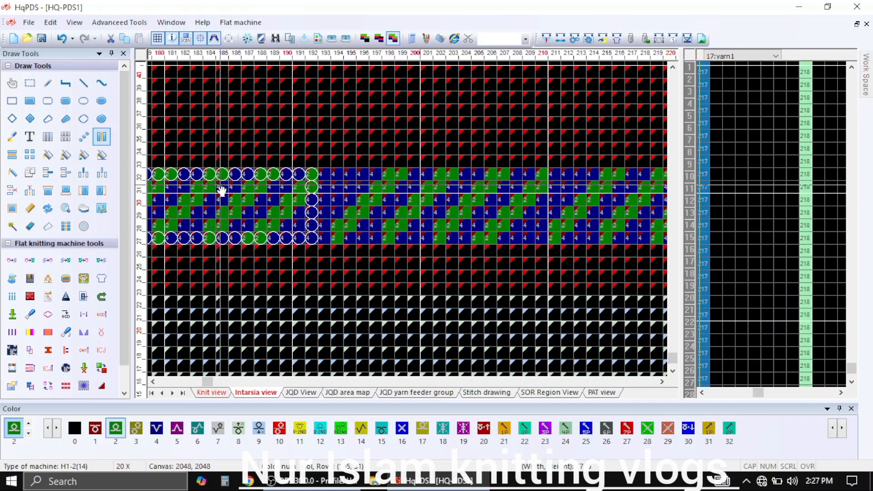
{"action": "left_click", "coordinate": [211, 206]}
Copy the mirrored block from columns 176–192 to columns 159–175 and 142–158 of the band
{"action": "mouse_move", "coordinate": [237, 207]}
{"action": "left_mouse_down"}
{"action": "mouse_move", "coordinate": [511, 210]}
{"action": "mouse_move", "coordinate": [462, 221]}
{"action": "mouse_move", "coordinate": [326, 217]}
{"action": "mouse_move", "coordinate": [294, 228]}
{"action": "mouse_move", "coordinate": [325, 214]}
{"action": "mouse_move", "coordinate": [514, 215]}
{"action": "left_mouse_up"}
{"action": "left_click", "coordinate": [33, 89]}
{"action": "left_click_drag", "start_coordinate": [424, 214], "coordinate": [300, 218]}
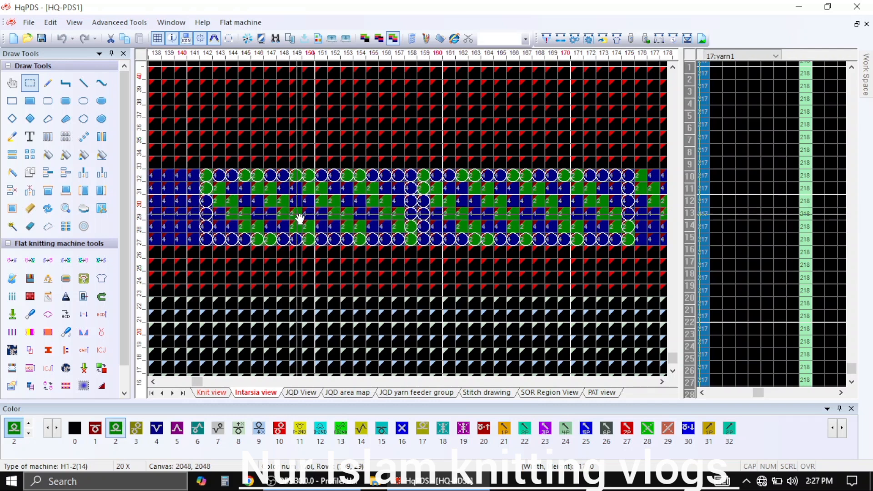
Look along the diagonal band in rows 27–32 for leftover plain gaps between the pattern blocks
{"action": "left_click_drag", "start_coordinate": [246, 215], "coordinate": [204, 220]}
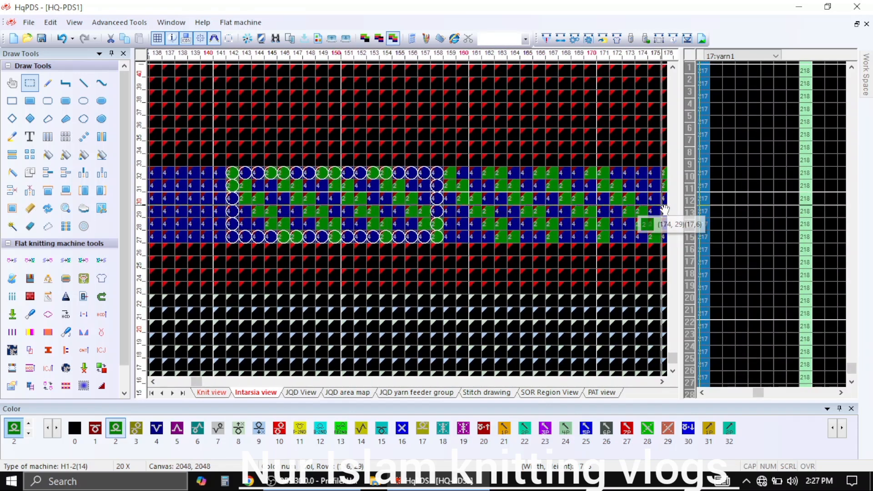
{"action": "left_click_drag", "start_coordinate": [552, 214], "coordinate": [436, 219]}
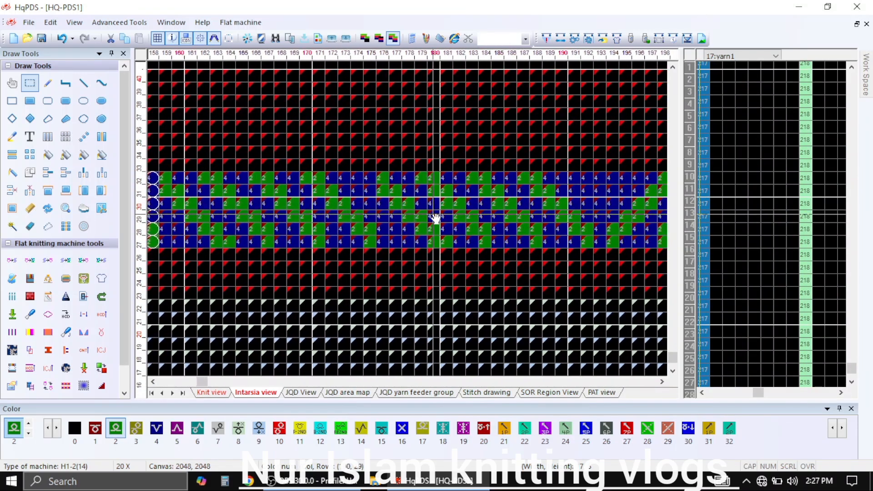
{"action": "left_click_drag", "start_coordinate": [323, 210], "coordinate": [617, 221]}
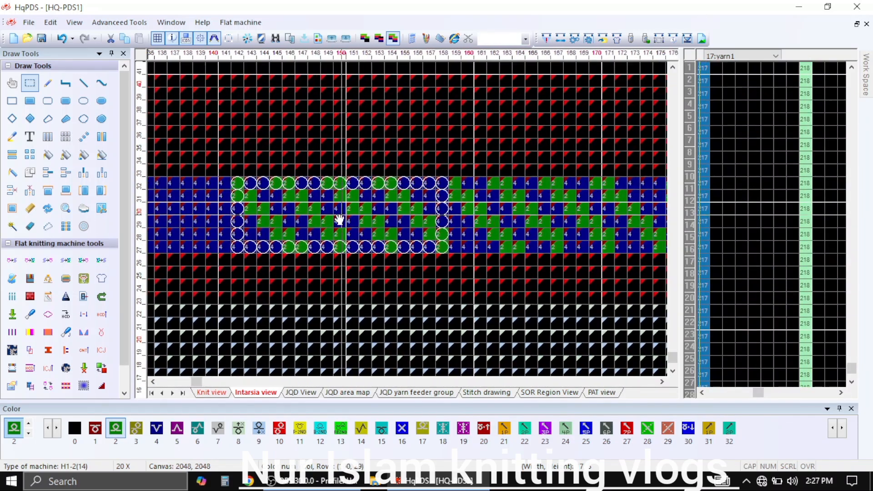
{"action": "left_click_drag", "start_coordinate": [401, 219], "coordinate": [595, 220]}
{"action": "left_click_drag", "start_coordinate": [288, 218], "coordinate": [530, 231]}
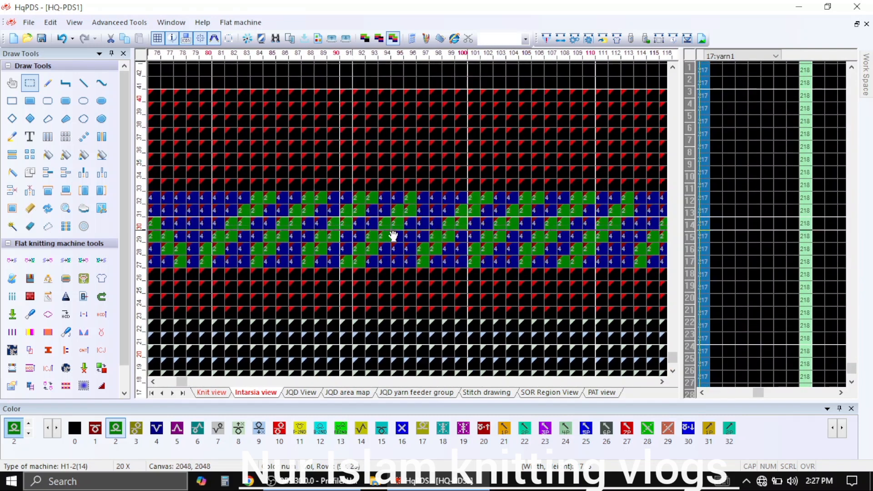
{"action": "scroll", "coordinate": [409, 222], "scroll_direction": "down", "scroll_amount": 4}
{"action": "left_click_drag", "start_coordinate": [626, 216], "coordinate": [391, 222]}
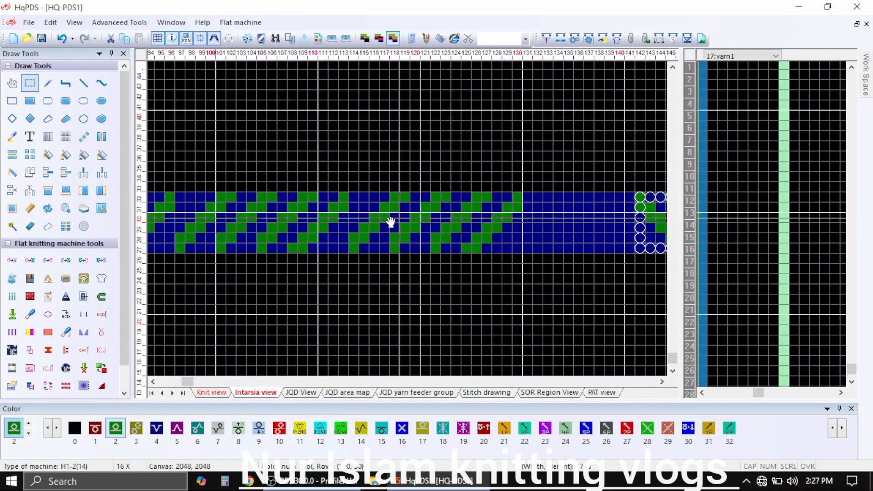
{"action": "scroll", "coordinate": [411, 224], "scroll_direction": "up", "scroll_amount": 2}
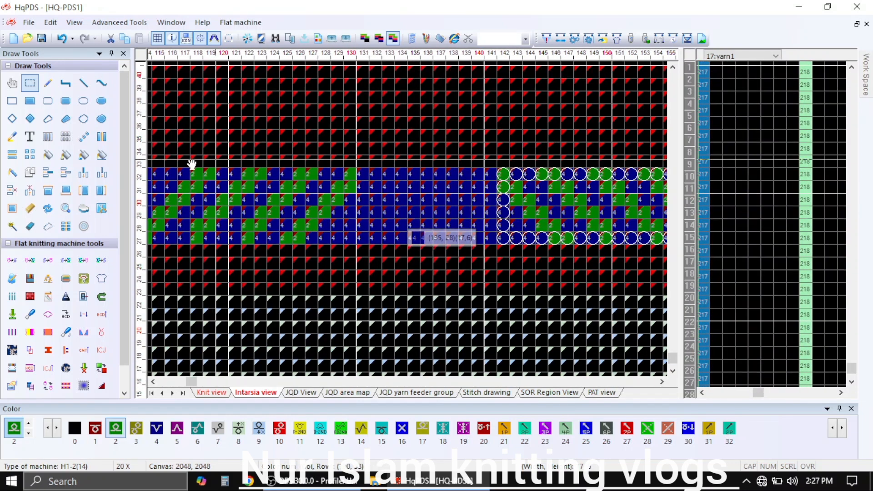
Delete surplus plain columns from the gap at columns 131–141, bringing the two diagonal sections together, and check the whole band
{"action": "left_click", "coordinate": [30, 191]}
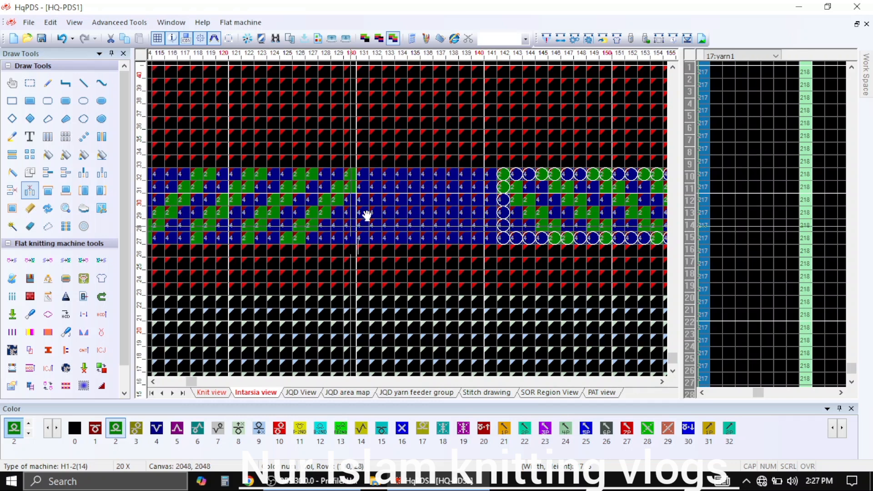
{"action": "left_click", "coordinate": [383, 196]}
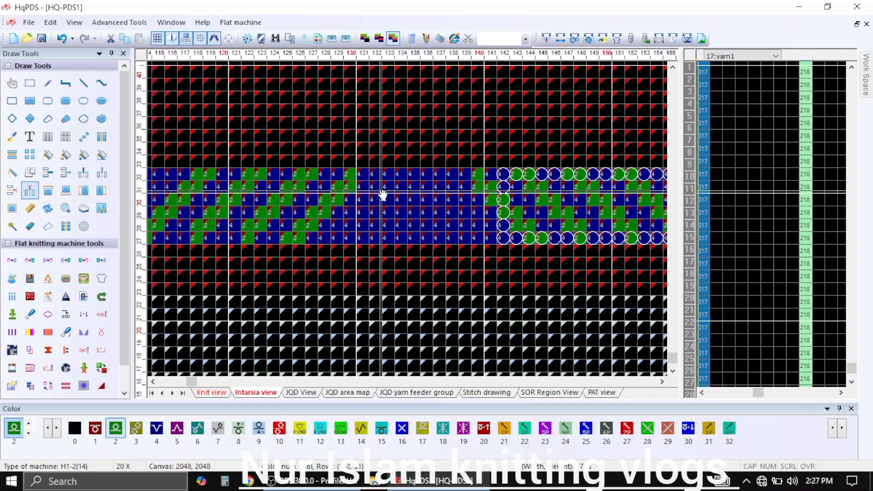
{"action": "left_click", "coordinate": [383, 196]}
{"action": "left_click", "coordinate": [383, 196]}
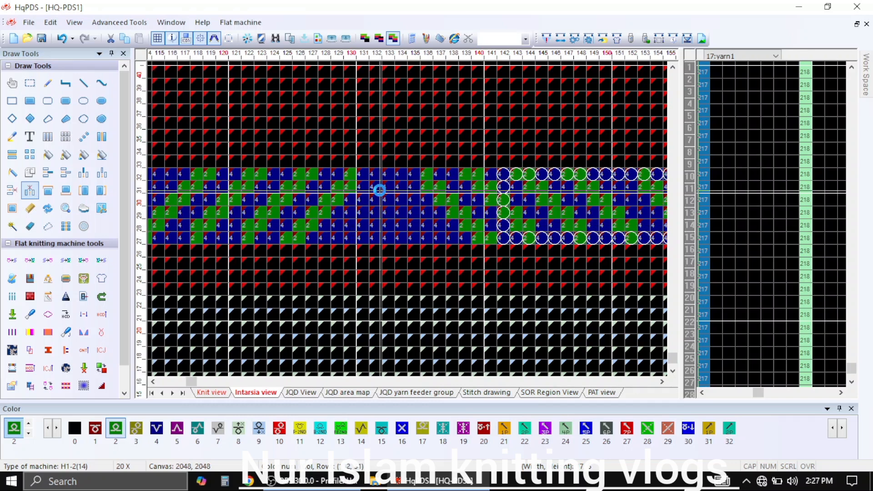
{"action": "left_click", "coordinate": [378, 195]}
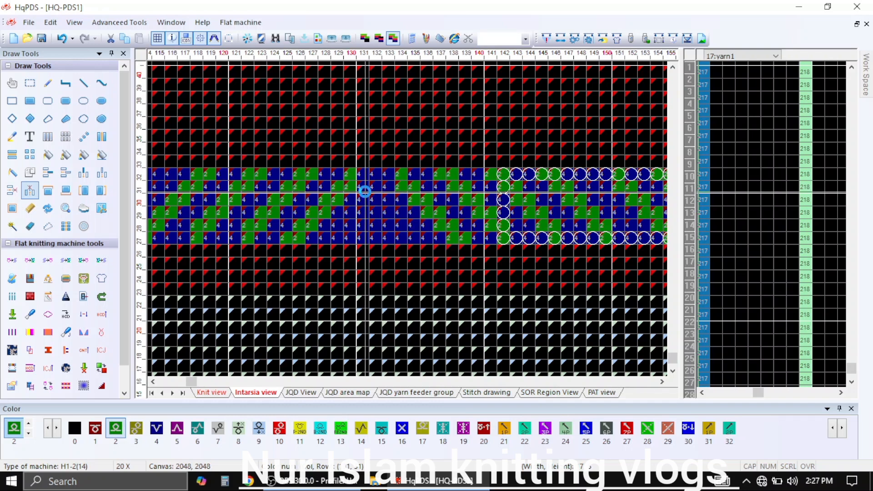
{"action": "left_click", "coordinate": [373, 210]}
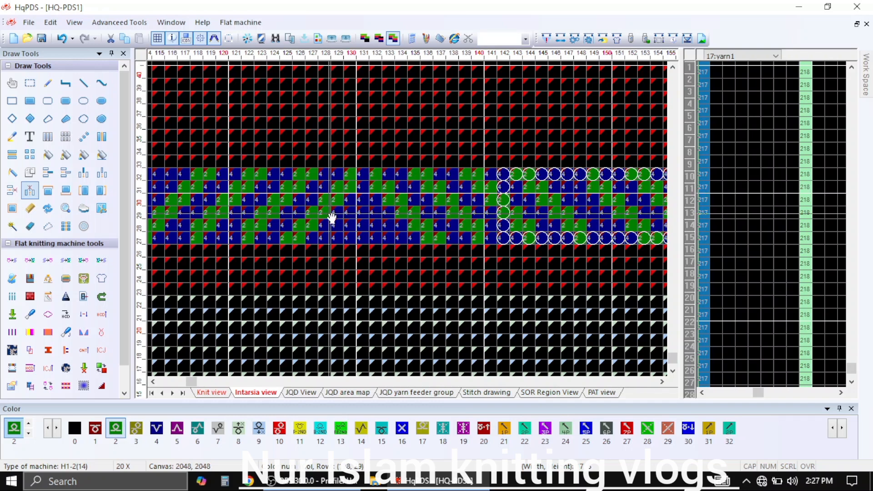
{"action": "key", "text": "Escape"}
{"action": "scroll", "coordinate": [330, 217], "scroll_direction": "down", "scroll_amount": 10}
{"action": "scroll", "coordinate": [233, 360], "scroll_direction": "up", "scroll_amount": 6}
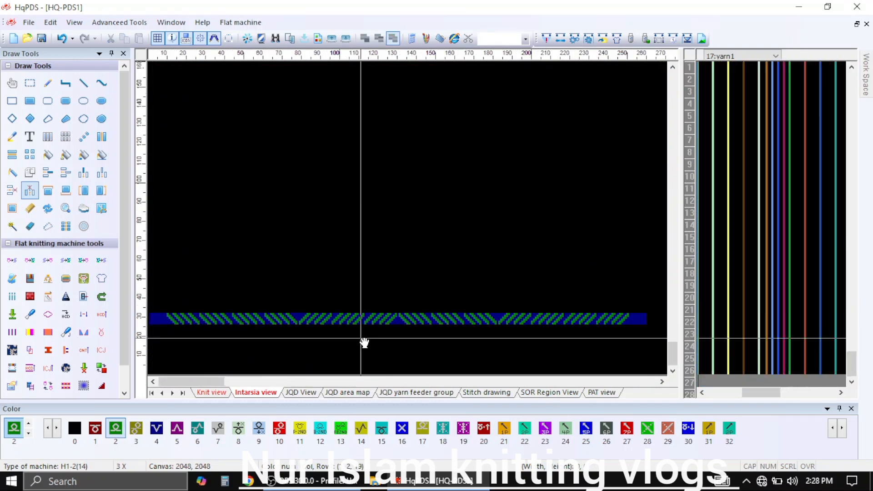
{"action": "scroll", "coordinate": [410, 283], "scroll_direction": "up", "scroll_amount": 1}
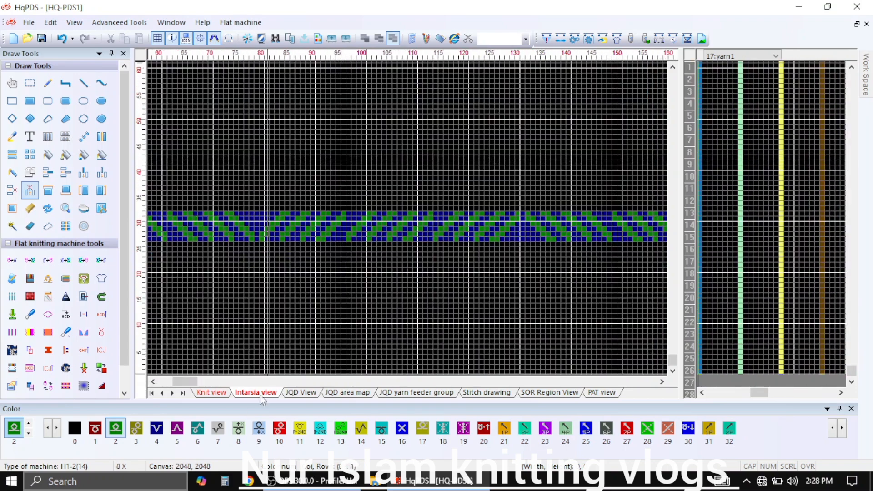
In the Knit view, fill the first yarn1 column with color 4 in rows 1–6 and color 1 in rows 7–8
{"action": "left_click", "coordinate": [212, 393]}
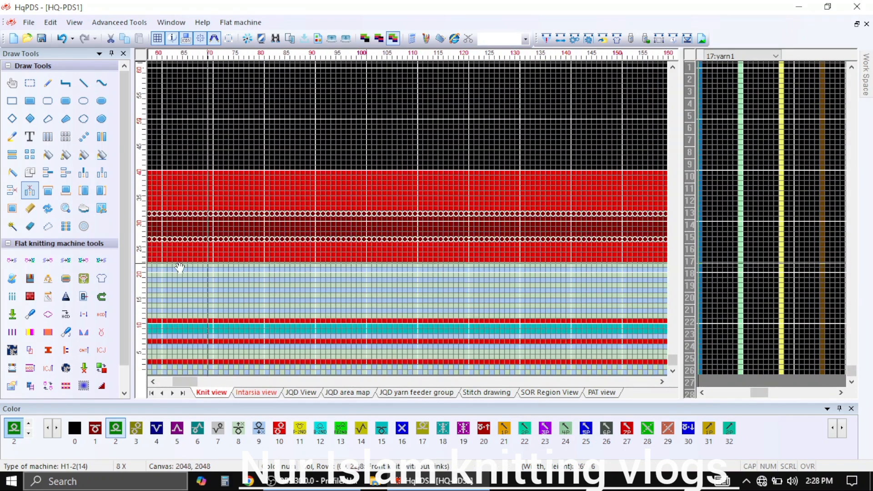
{"action": "left_click", "coordinate": [65, 138]}
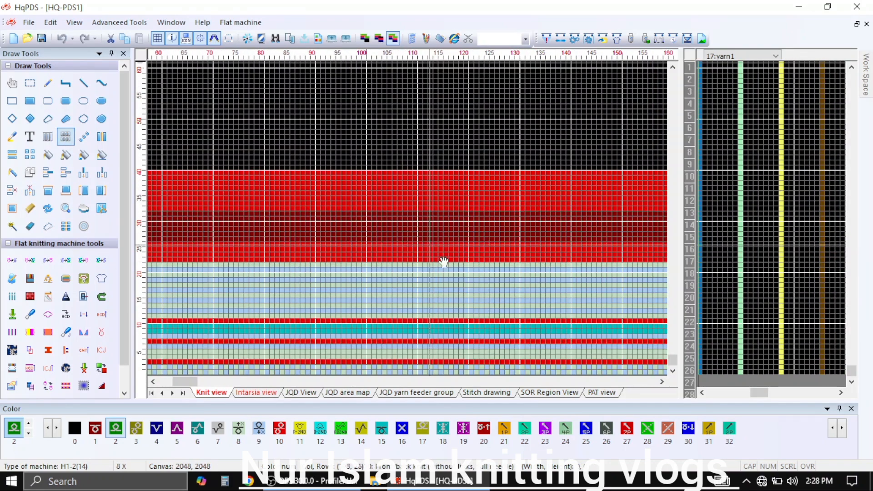
{"action": "scroll", "coordinate": [412, 273], "scroll_direction": "up", "scroll_amount": 3}
{"action": "scroll", "coordinate": [411, 248], "scroll_direction": "up", "scroll_amount": 1}
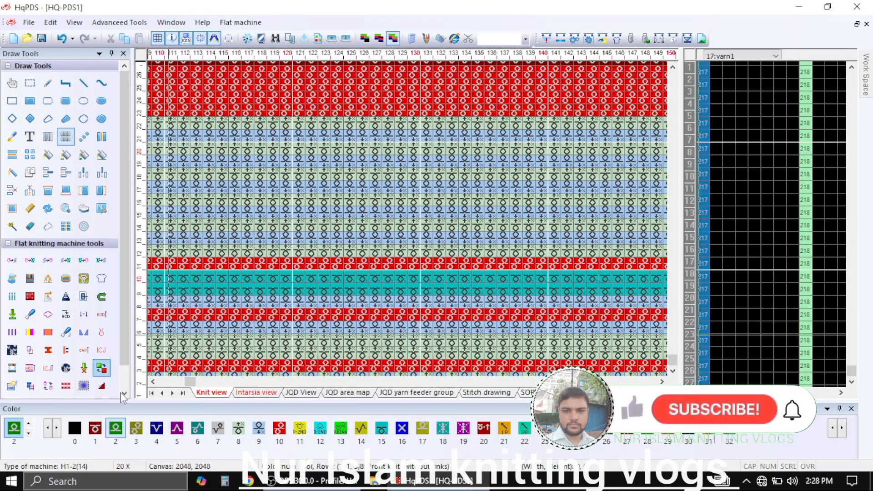
{"action": "left_click", "coordinate": [157, 430]}
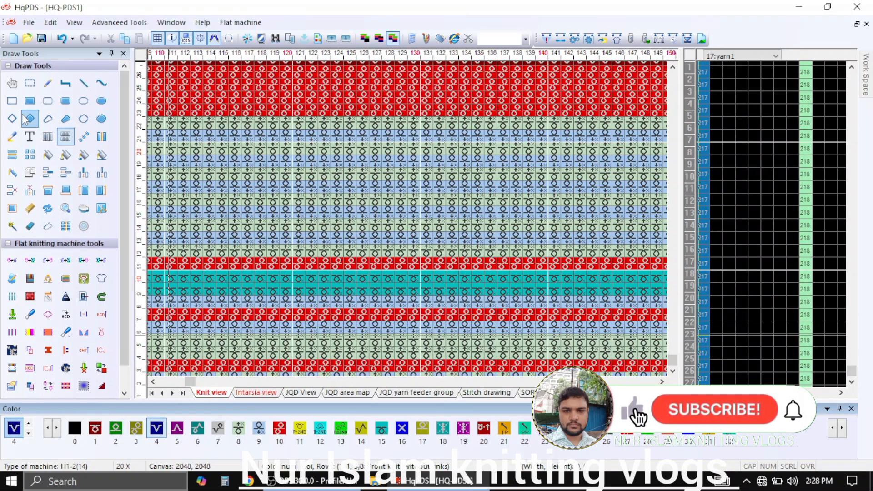
{"action": "left_click", "coordinate": [29, 100]}
{"action": "scroll", "coordinate": [722, 314], "scroll_direction": "down", "scroll_amount": 1}
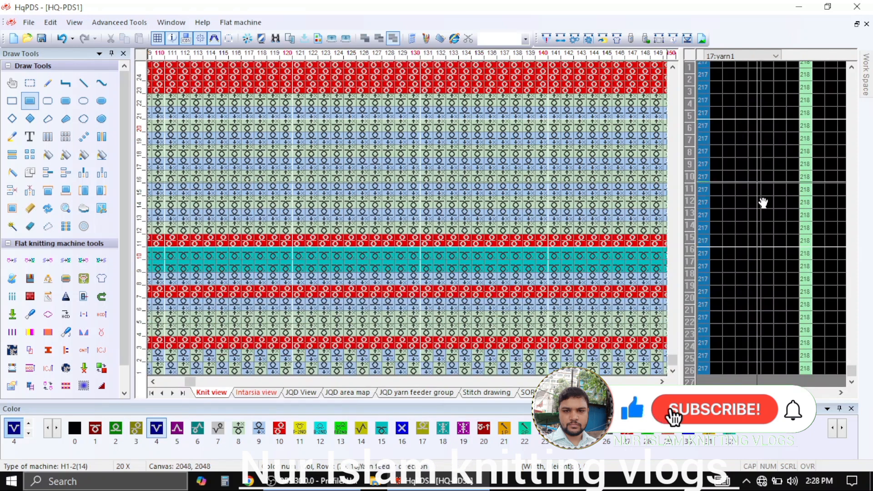
{"action": "mouse_move", "coordinate": [717, 370]}
{"action": "left_mouse_down"}
{"action": "mouse_move", "coordinate": [707, 291]}
{"action": "mouse_move", "coordinate": [713, 311]}
{"action": "left_mouse_up"}
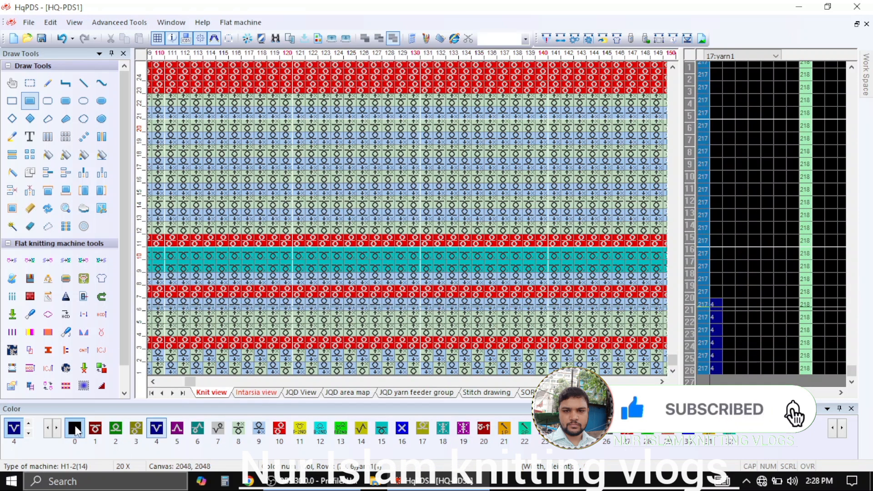
{"action": "left_click", "coordinate": [94, 430]}
{"action": "left_click_drag", "start_coordinate": [716, 292], "coordinate": [717, 285]}
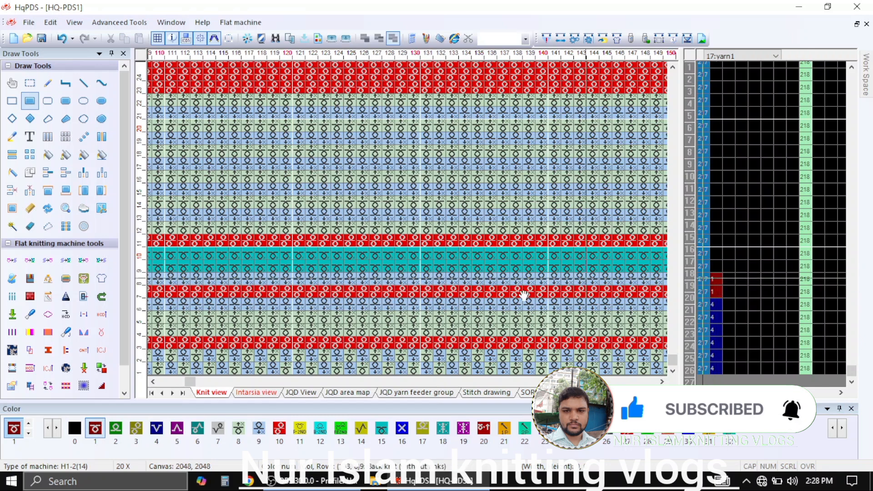
Fill the first yarn1 column with color 4 in rows 11–22
{"action": "left_click", "coordinate": [156, 428]}
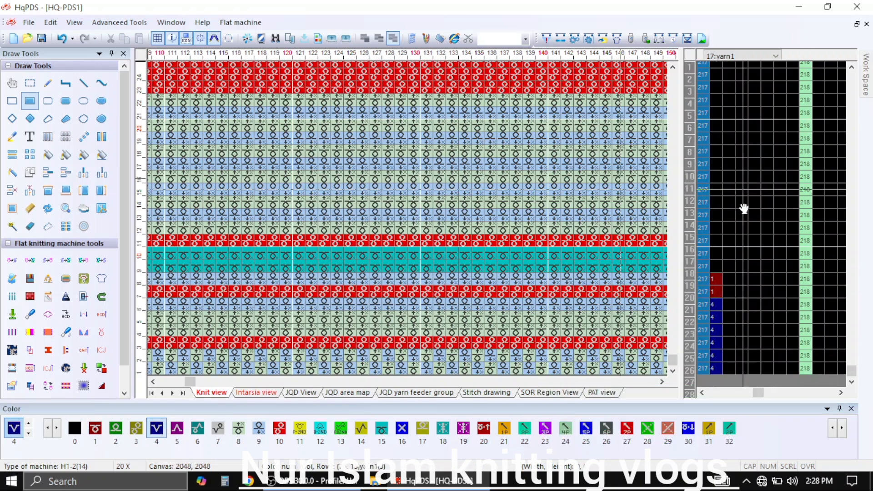
{"action": "left_click_drag", "start_coordinate": [716, 244], "coordinate": [716, 195]}
{"action": "scroll", "coordinate": [717, 141], "scroll_direction": "down", "scroll_amount": 1}
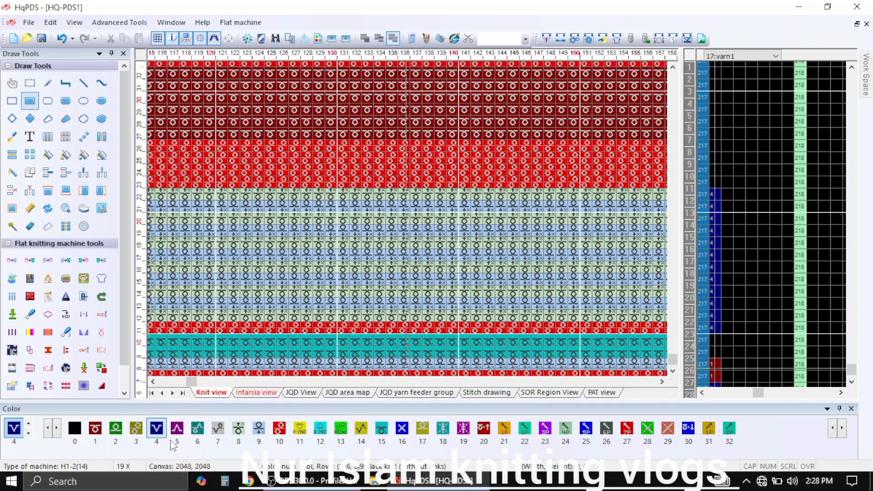
Fill the first yarn1 column with color 3 in rows 23–26 and color 4 in rows 33–40
{"action": "left_click", "coordinate": [135, 432]}
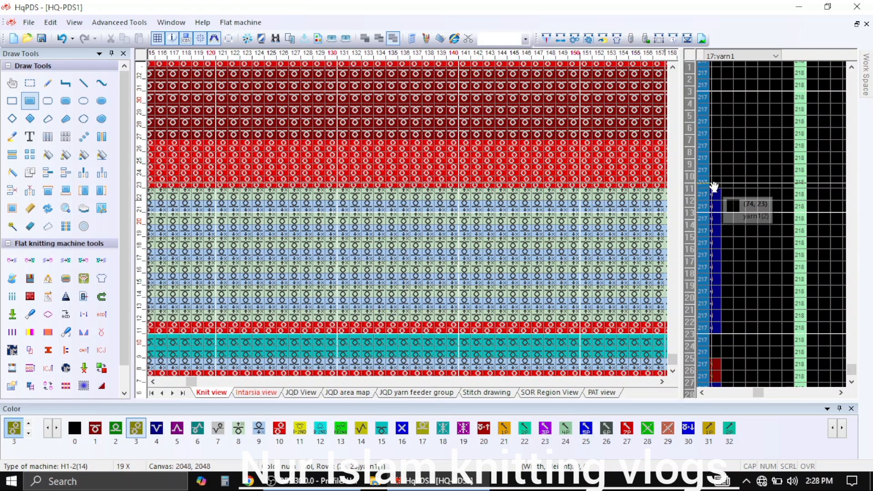
{"action": "mouse_move", "coordinate": [713, 189]}
{"action": "left_mouse_down"}
{"action": "mouse_move", "coordinate": [730, 163]}
{"action": "mouse_move", "coordinate": [717, 154]}
{"action": "mouse_move", "coordinate": [742, 236]}
{"action": "mouse_move", "coordinate": [731, 323]}
{"action": "left_mouse_up"}
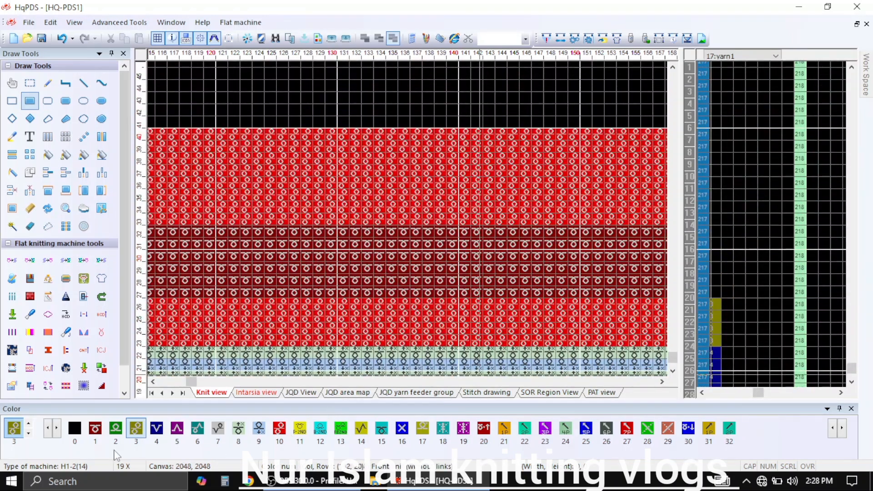
{"action": "left_click", "coordinate": [156, 430]}
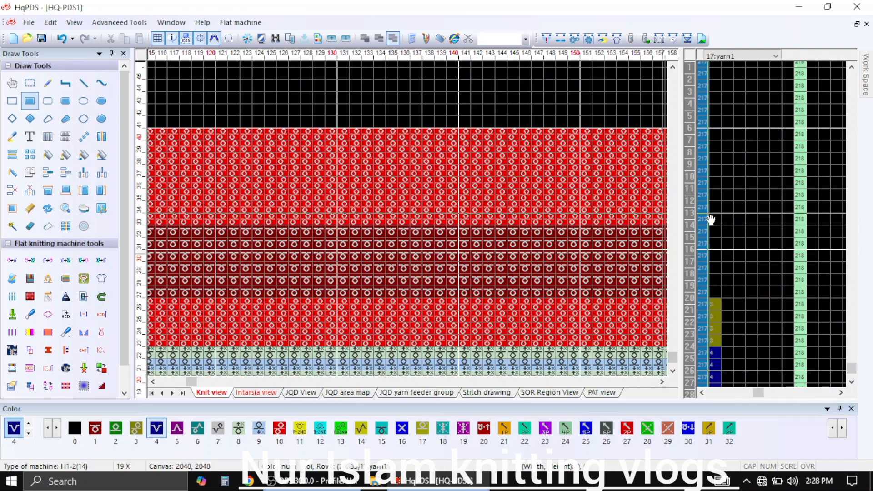
{"action": "left_click_drag", "start_coordinate": [718, 226], "coordinate": [720, 143]}
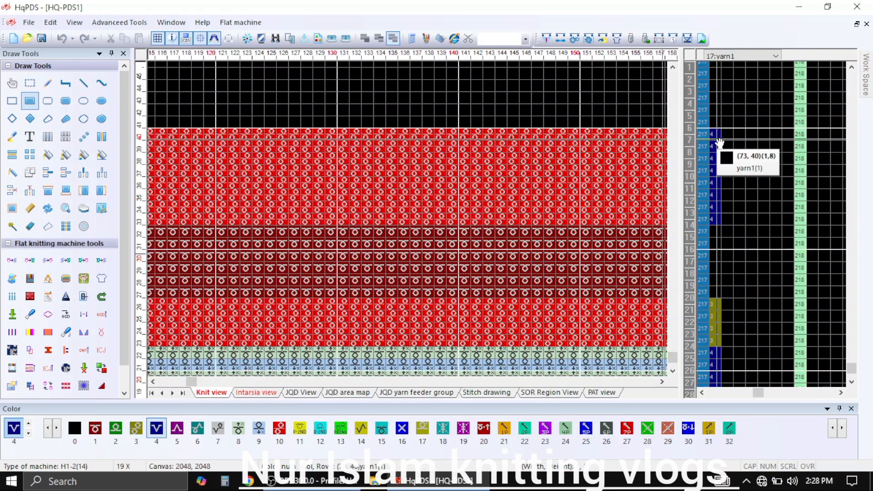
Fill the first three weave mode columns in rows 27–32 with the values 21, 5 and 1
{"action": "scroll", "coordinate": [725, 179], "scroll_direction": "down", "scroll_amount": 2}
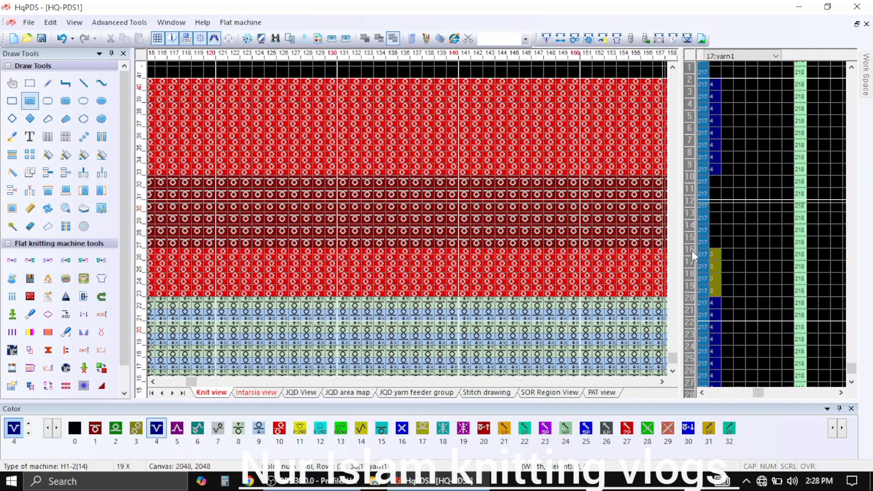
{"action": "left_click", "coordinate": [694, 251]}
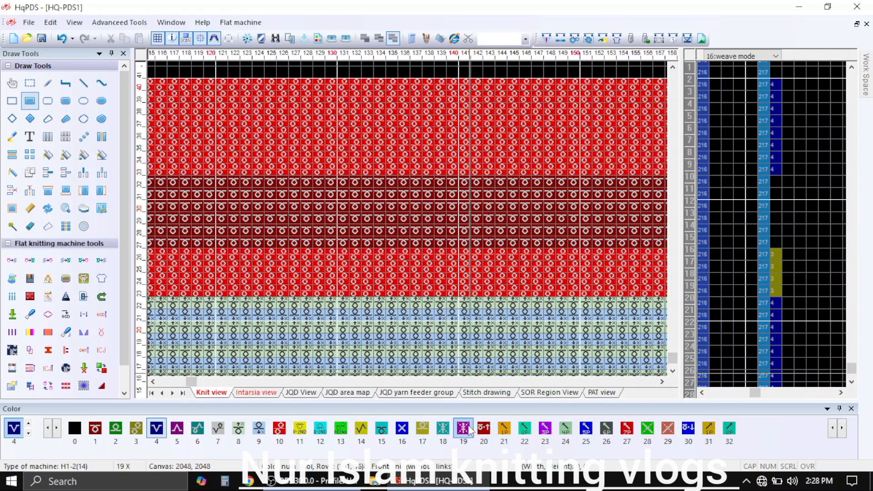
{"action": "left_click", "coordinate": [510, 429]}
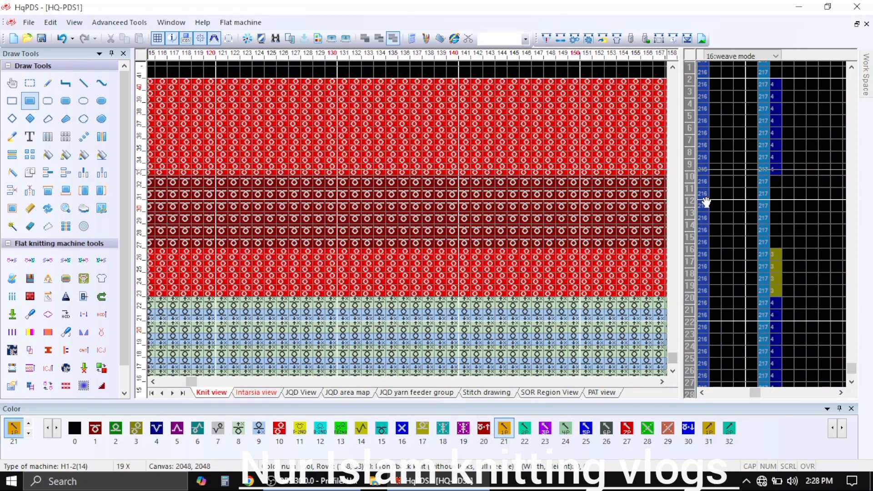
{"action": "left_click_drag", "start_coordinate": [715, 182], "coordinate": [717, 244]}
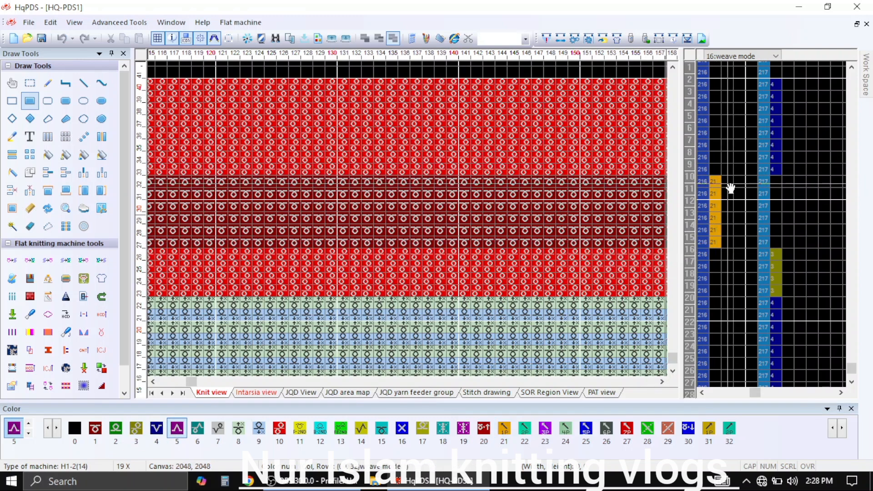
{"action": "left_click_drag", "start_coordinate": [730, 189], "coordinate": [724, 248]}
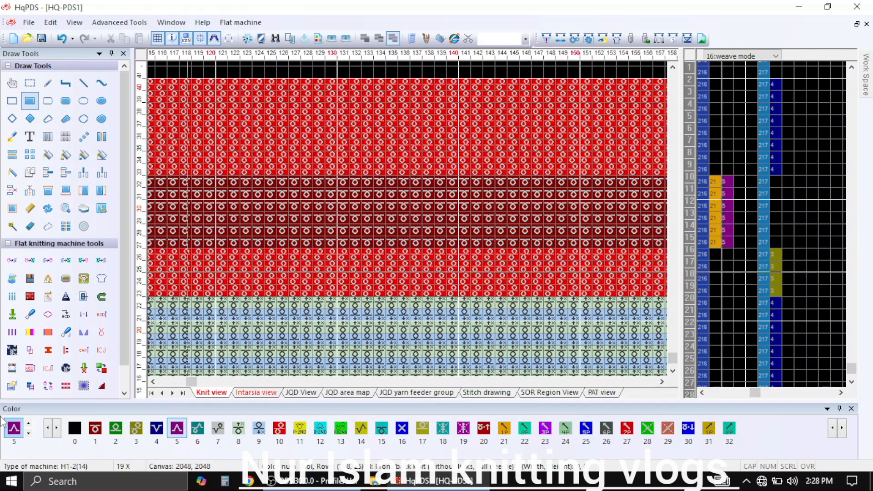
{"action": "left_click", "coordinate": [87, 430]}
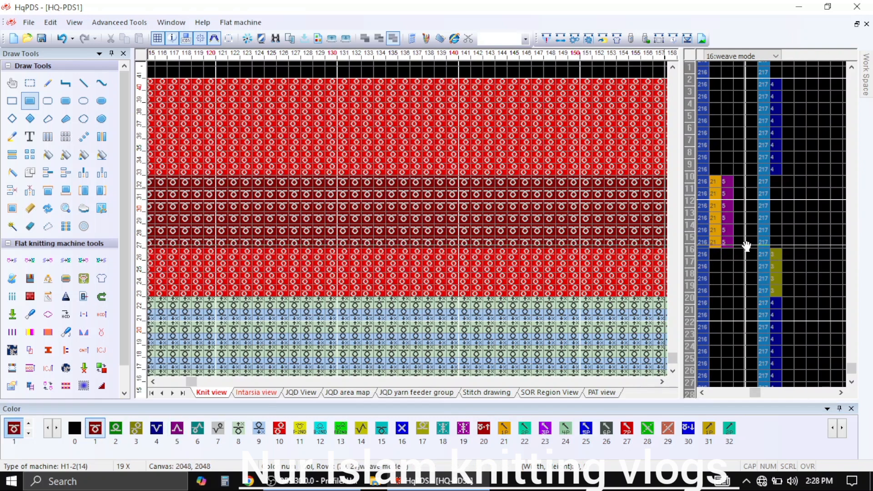
{"action": "left_click_drag", "start_coordinate": [743, 248], "coordinate": [743, 186]}
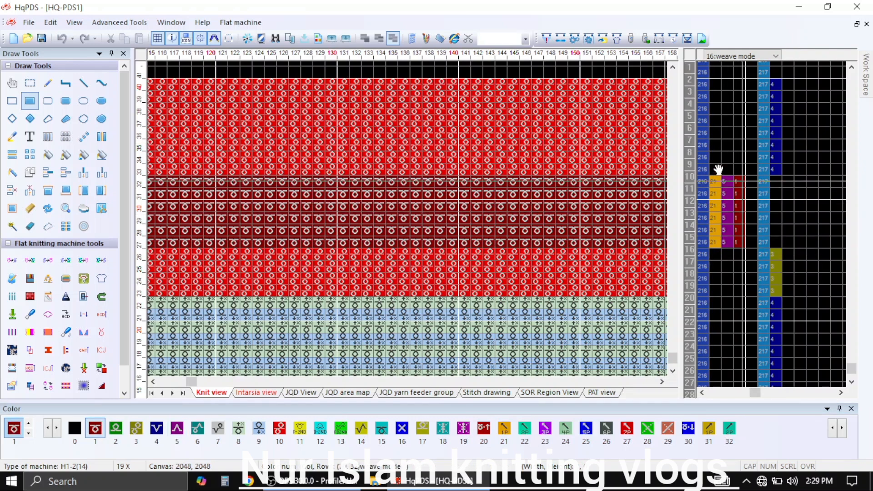
Apply the yarn feeder group settings with feeder 2 for entry 1 and feeder 4 for entry 2
{"action": "left_click", "coordinate": [575, 39]}
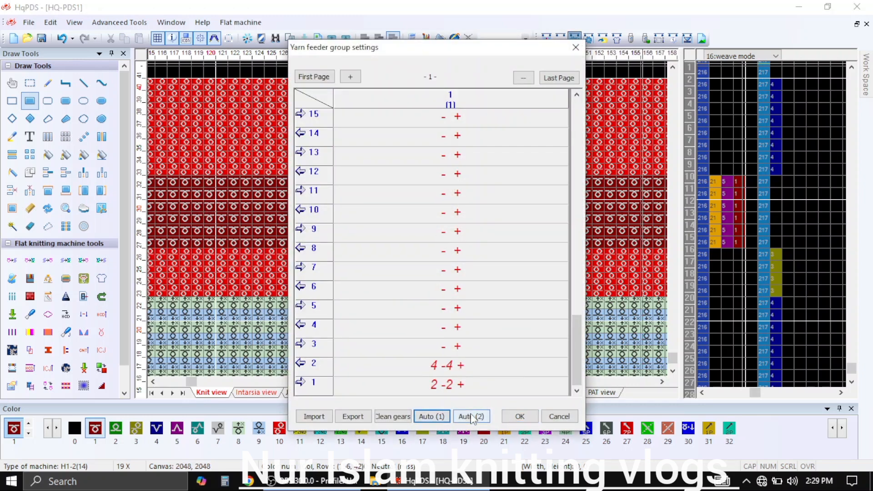
{"action": "left_click", "coordinate": [519, 415]}
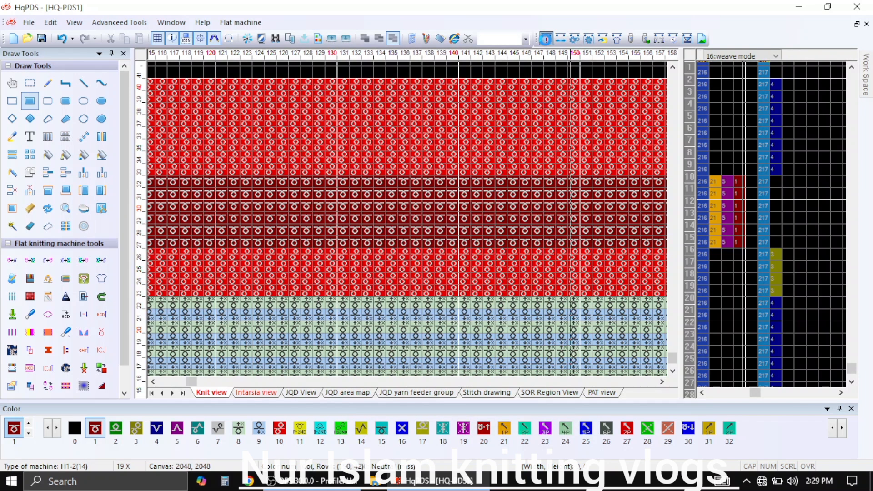
Start compiling the pattern and choose the youtbe folder inside Documents as its save location
{"action": "left_click", "coordinate": [545, 40]}
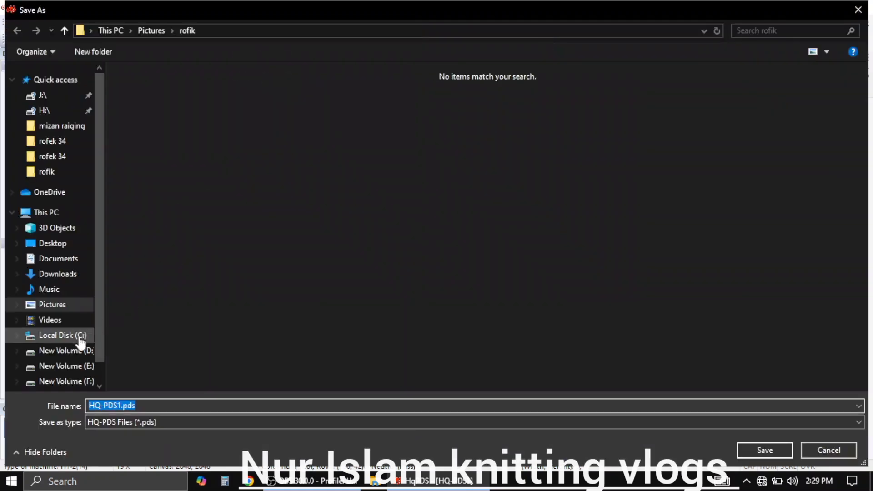
{"action": "left_click", "coordinate": [52, 274]}
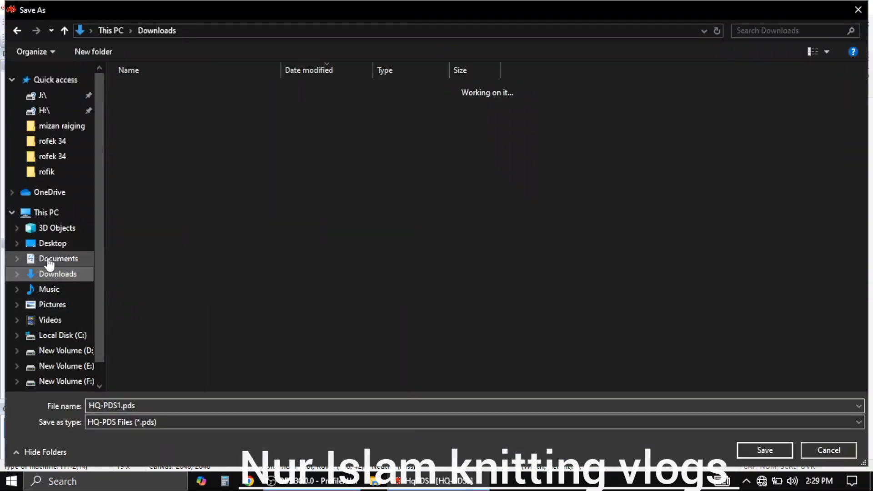
{"action": "left_click", "coordinate": [51, 259]}
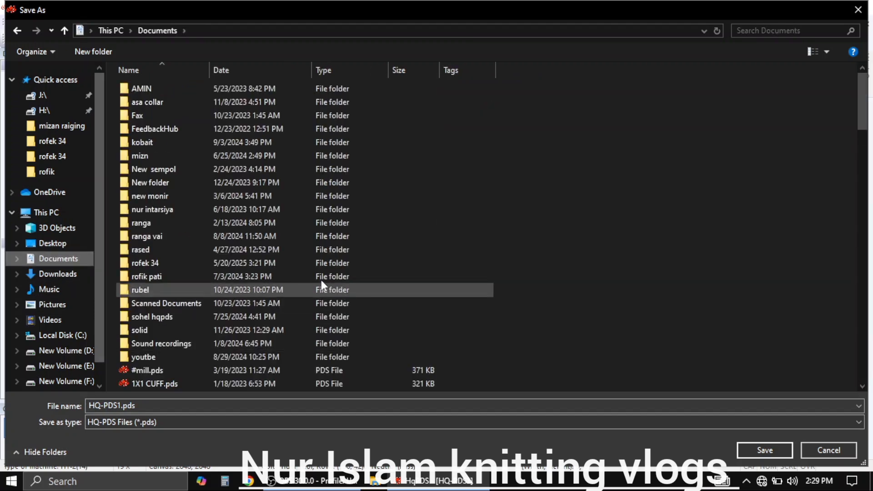
{"action": "left_click", "coordinate": [139, 363]}
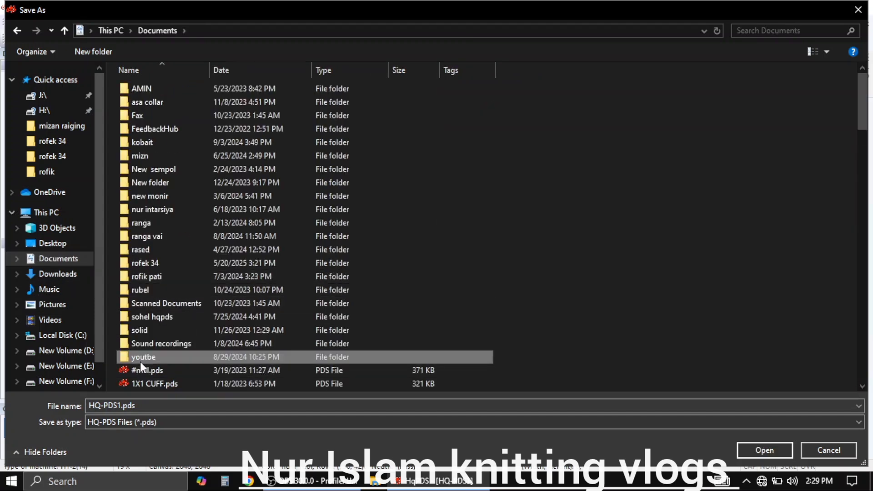
{"action": "double_click", "coordinate": [140, 361]}
{"action": "scroll", "coordinate": [216, 314], "scroll_direction": "down", "scroll_amount": 1}
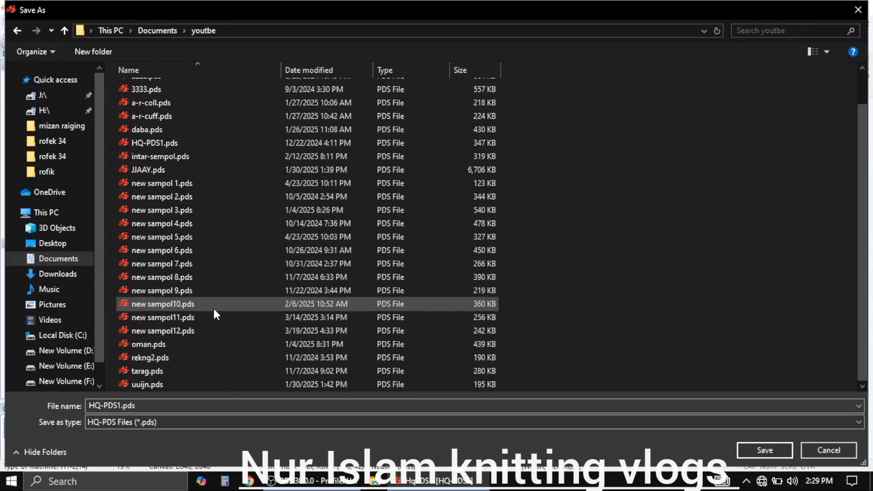
{"action": "scroll", "coordinate": [175, 129], "scroll_direction": "up", "scroll_amount": 1}
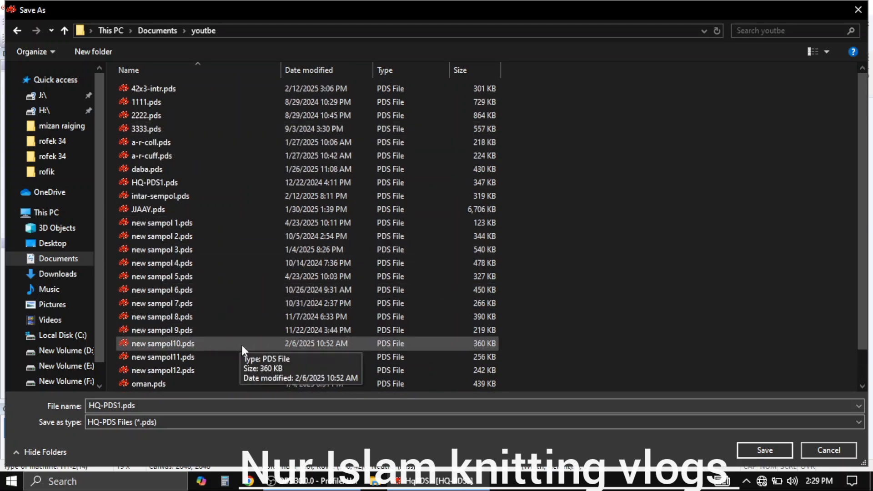
Save the pattern as new sampol13.pds, basing the name on the existing new sampol12.pds file
{"action": "left_click", "coordinate": [223, 370]}
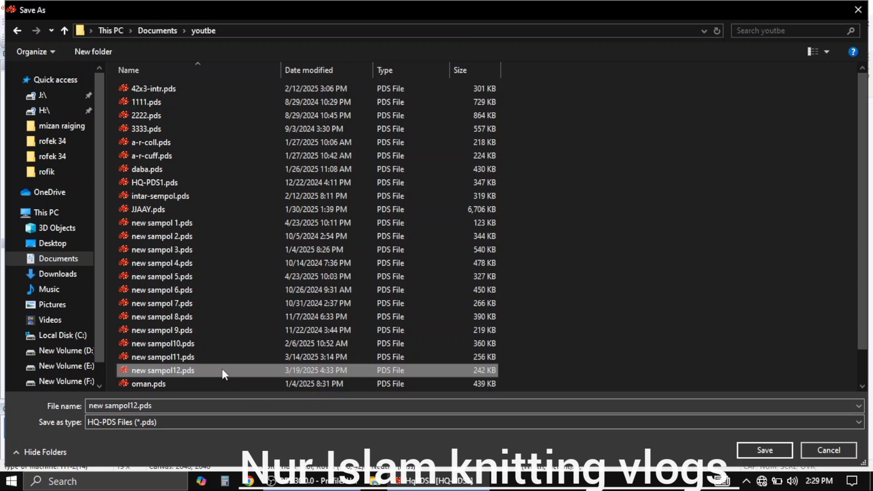
{"action": "left_click", "coordinate": [136, 405]}
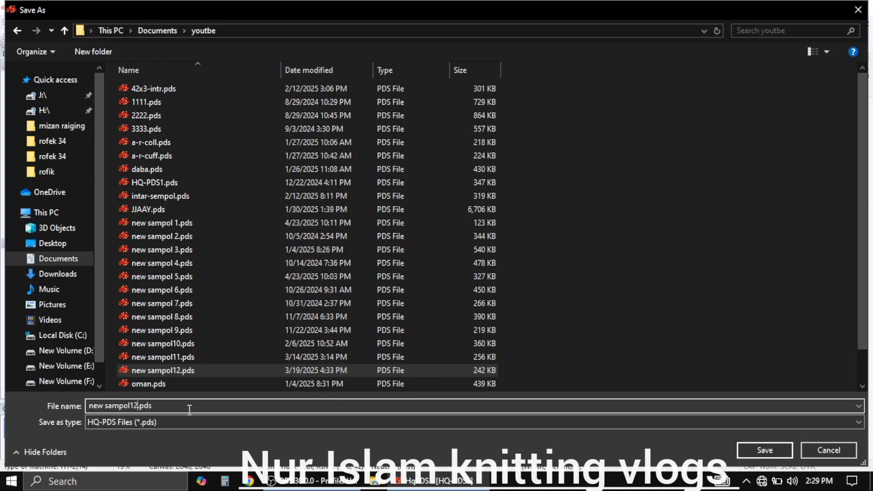
{"action": "key", "text": "BackSpace"}
{"action": "type", "text": "3"}
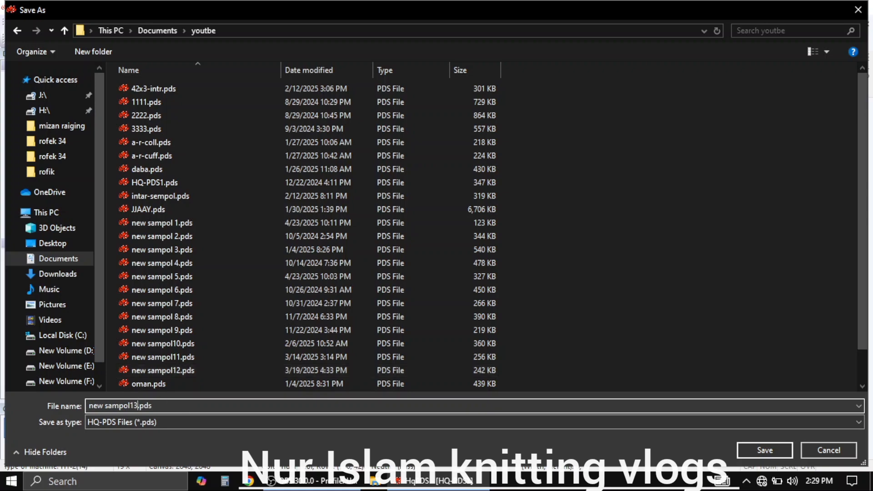
{"action": "left_click", "coordinate": [779, 455]}
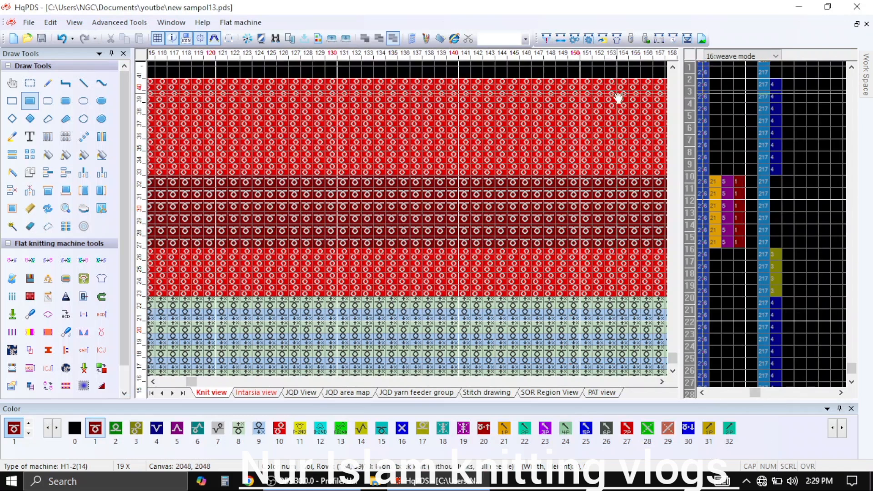
Set the end marker to 1 (set end) in the first end column at row 40
{"action": "left_click", "coordinate": [690, 323]}
{"action": "right_click", "coordinate": [713, 87]}
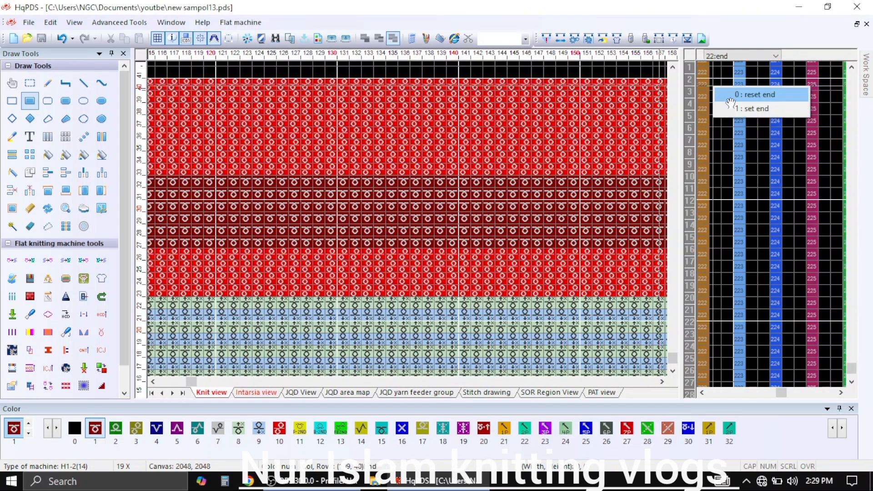
{"action": "left_click", "coordinate": [730, 111]}
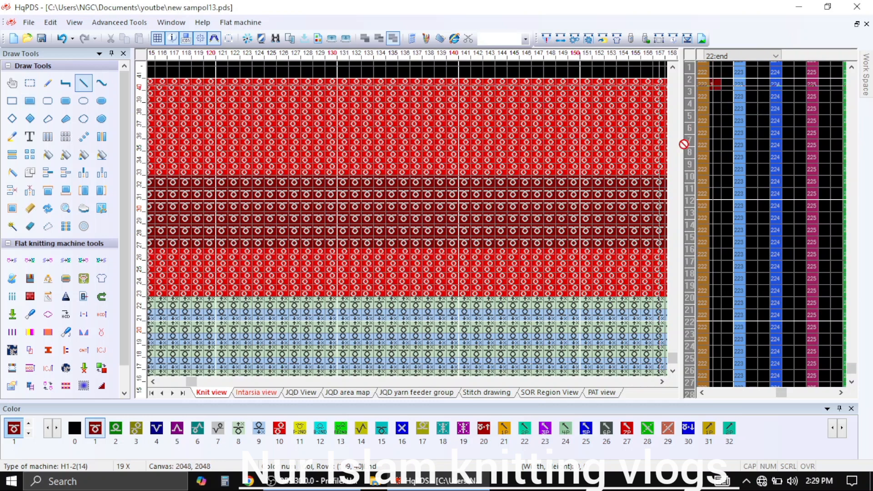
Fill all eight density columns with color 10 in rows 33–40 and rows 23–26
{"action": "left_click", "coordinate": [687, 139]}
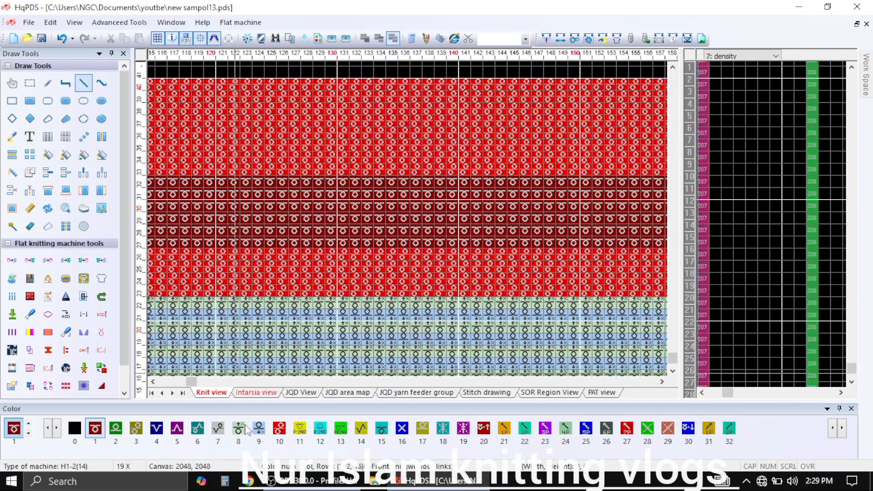
{"action": "left_click", "coordinate": [280, 429]}
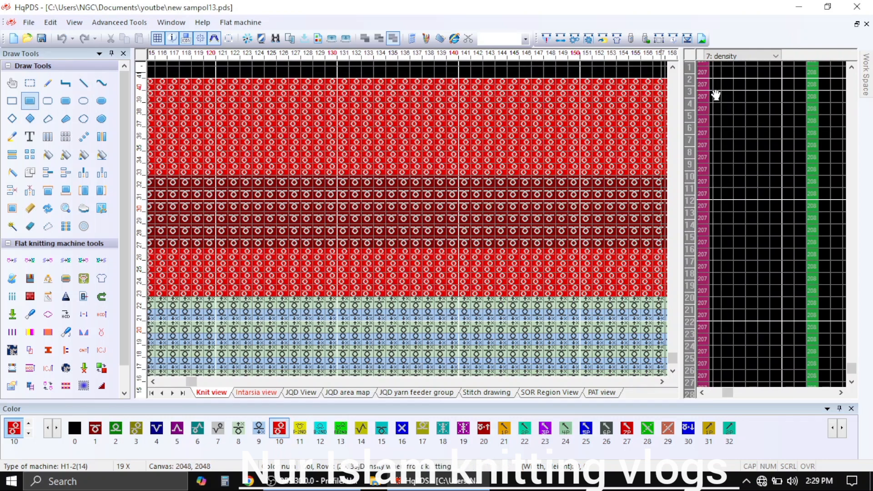
{"action": "left_click_drag", "start_coordinate": [716, 95], "coordinate": [735, 129]}
{"action": "key", "text": "ctrl+z"}
{"action": "mouse_move", "coordinate": [716, 85]}
{"action": "left_mouse_down"}
{"action": "mouse_move", "coordinate": [785, 201]}
{"action": "mouse_move", "coordinate": [792, 183]}
{"action": "left_mouse_up"}
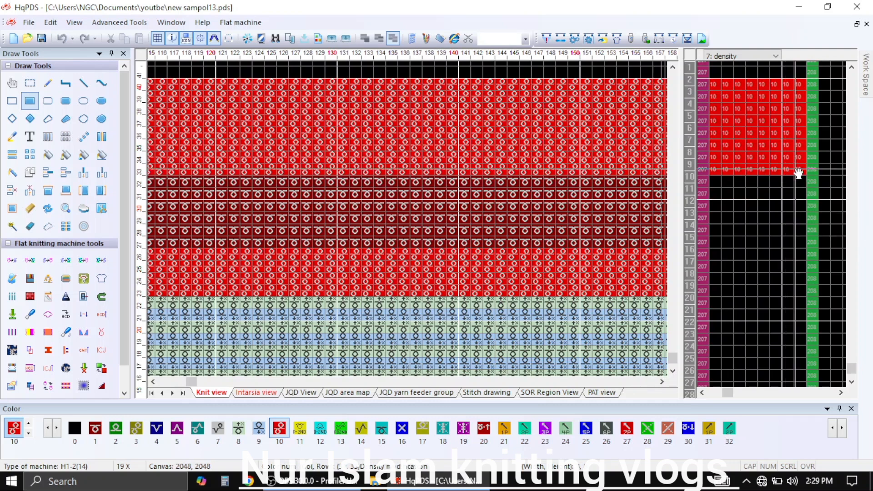
{"action": "left_click", "coordinate": [715, 255]}
{"action": "left_click_drag", "start_coordinate": [716, 261], "coordinate": [787, 295]}
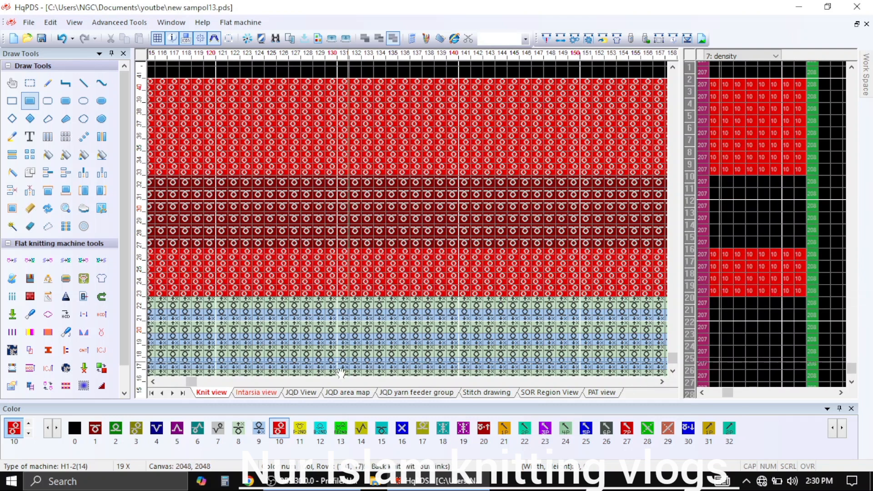
Fill all density columns with color 16 in rows 27–32 and color 6 in rows 12–22
{"action": "left_click", "coordinate": [400, 429]}
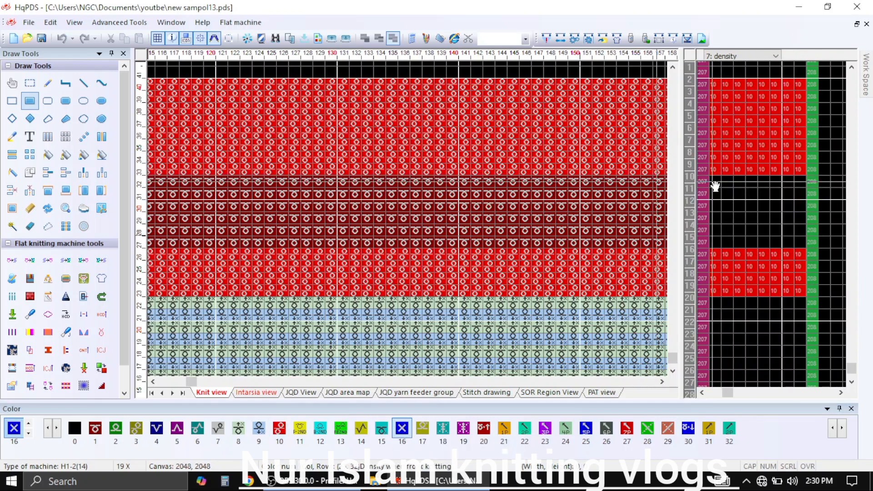
{"action": "left_click_drag", "start_coordinate": [715, 185], "coordinate": [803, 244]}
{"action": "scroll", "coordinate": [730, 288], "scroll_direction": "down", "scroll_amount": 4}
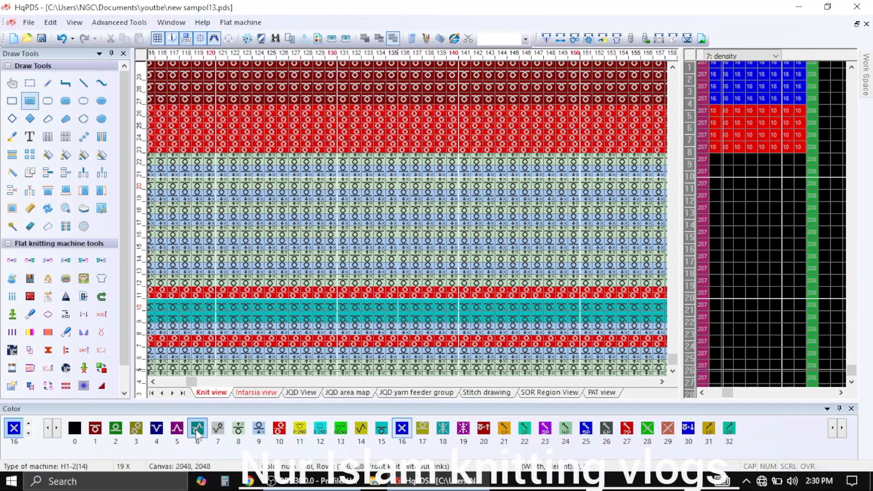
{"action": "left_click", "coordinate": [197, 432]}
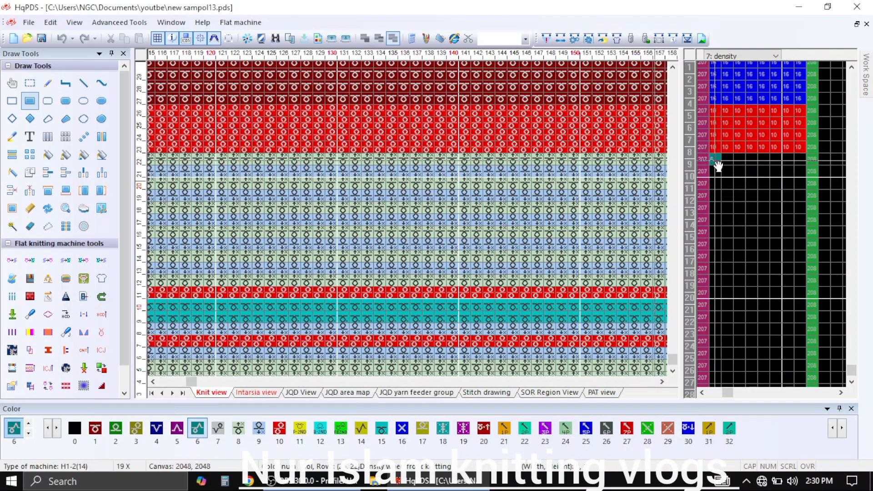
{"action": "left_click_drag", "start_coordinate": [716, 164], "coordinate": [805, 290]}
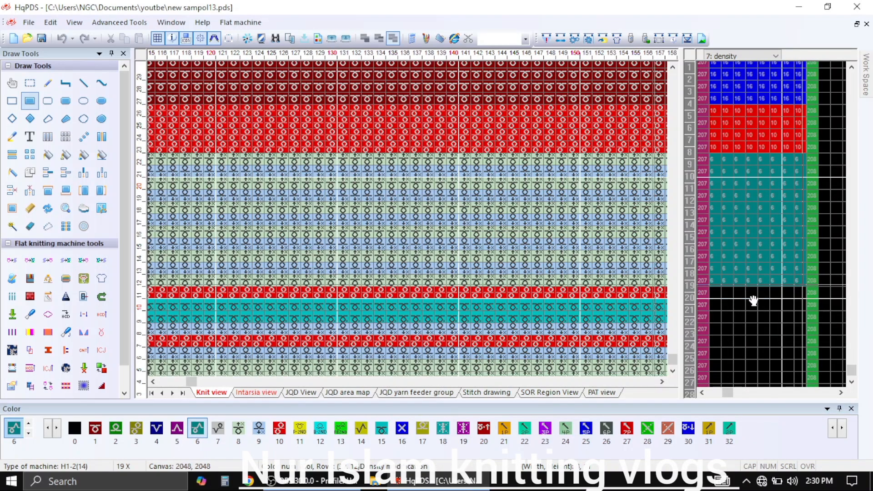
Fill all density columns with color 5 in the single rows 11, 7 and 3
{"action": "left_click", "coordinate": [176, 429]}
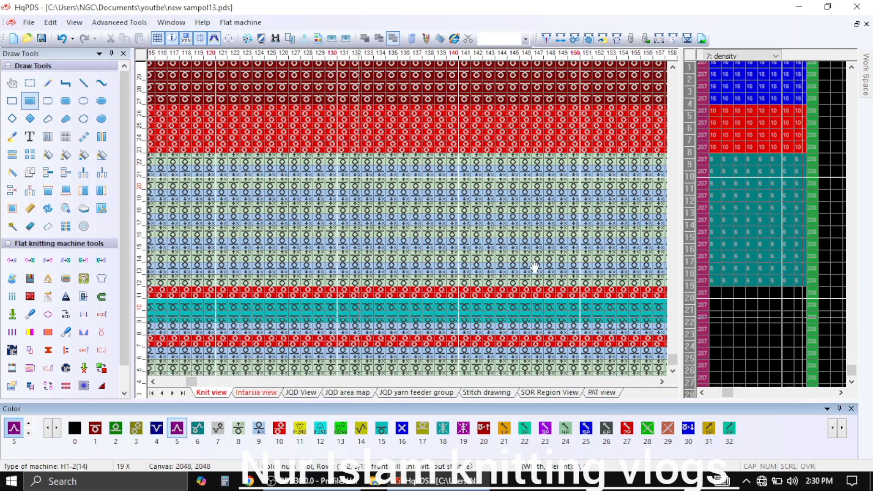
{"action": "left_click_drag", "start_coordinate": [712, 293], "coordinate": [795, 296]}
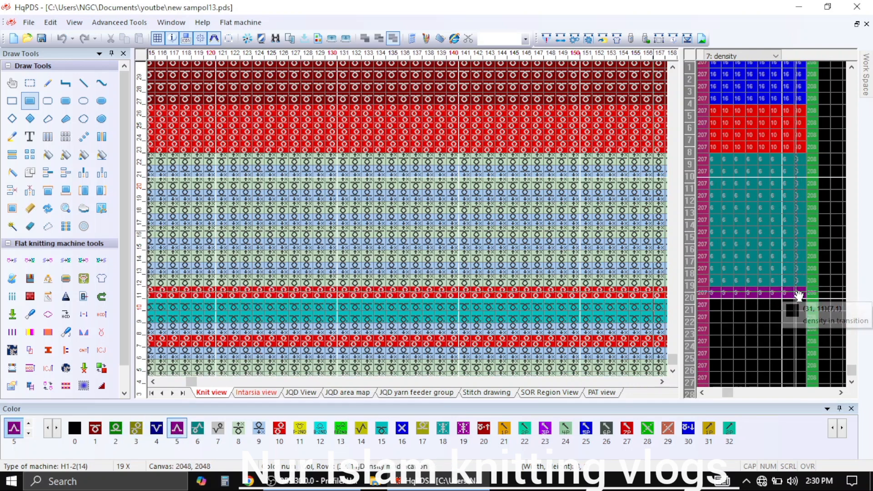
{"action": "left_click_drag", "start_coordinate": [702, 345], "coordinate": [802, 343]}
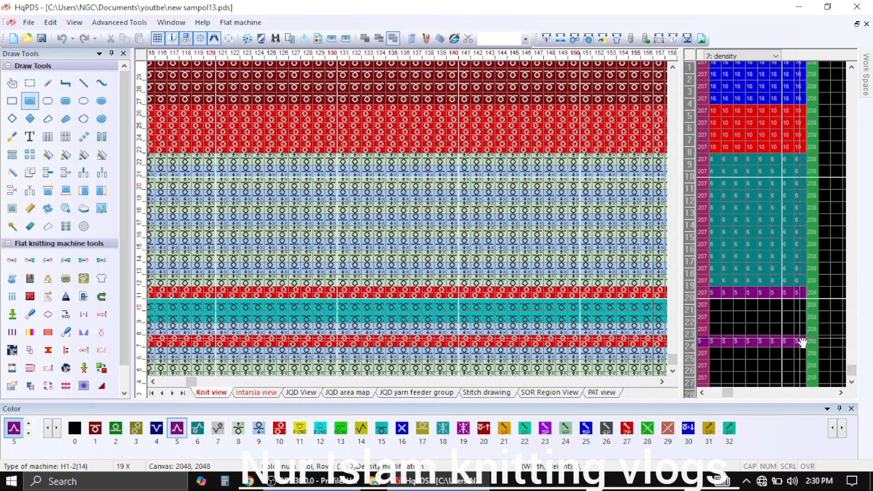
{"action": "scroll", "coordinate": [755, 329], "scroll_direction": "down", "scroll_amount": 2}
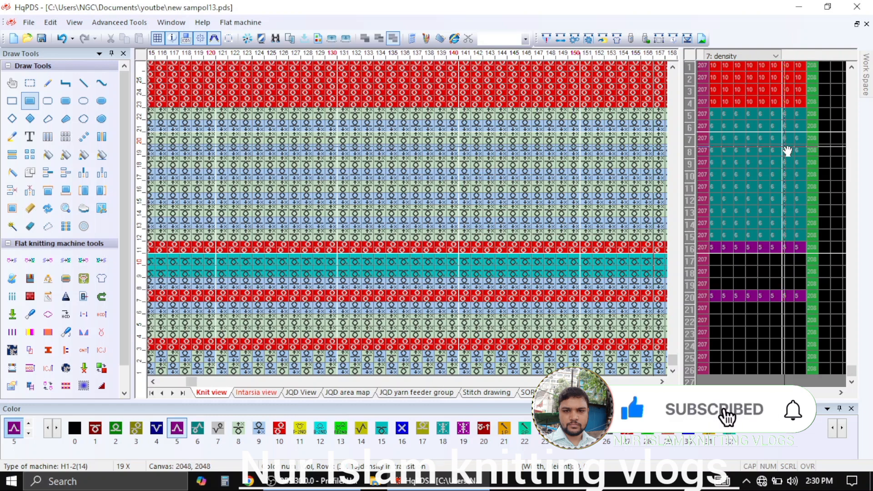
{"action": "left_click", "coordinate": [717, 345]}
{"action": "left_click_drag", "start_coordinate": [744, 346], "coordinate": [800, 346]}
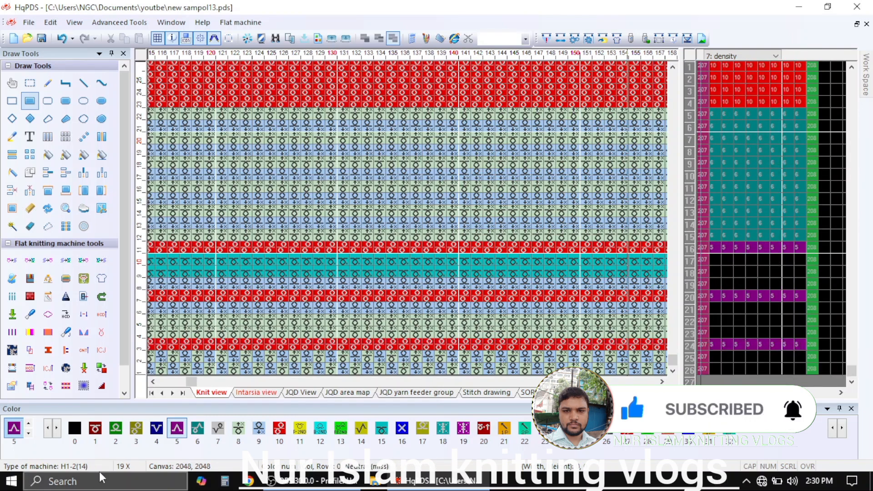
Fill the remaining density rows with color 1 in rows 1–2, color 2 in rows 4–6 and color 3 in rows 8–10
{"action": "left_click", "coordinate": [95, 428]}
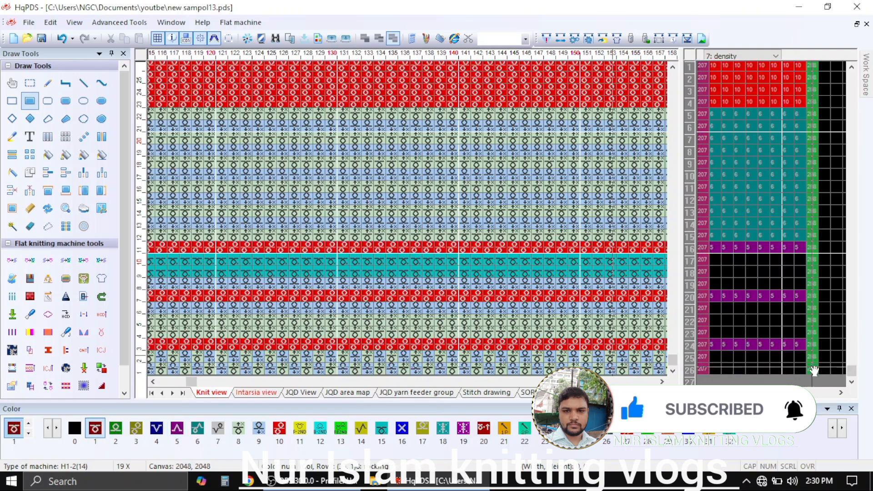
{"action": "left_click_drag", "start_coordinate": [807, 360], "coordinate": [710, 369]}
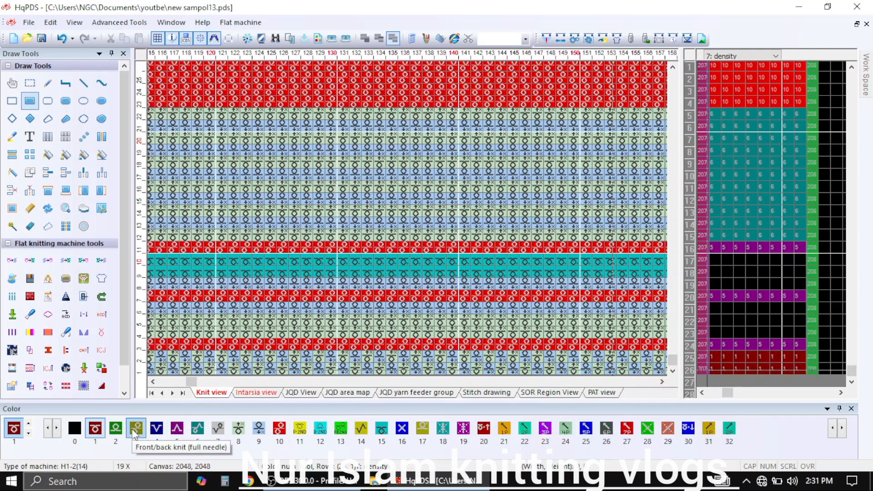
{"action": "left_click", "coordinate": [116, 429]}
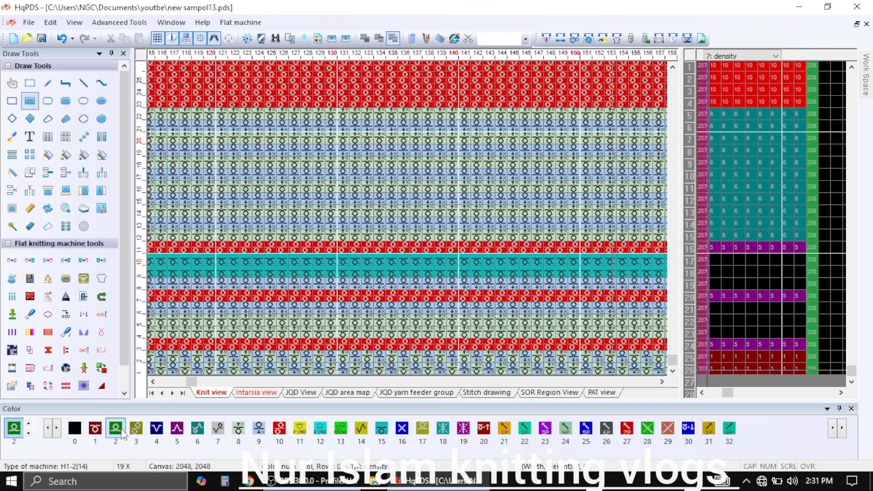
{"action": "left_click_drag", "start_coordinate": [712, 334], "coordinate": [807, 312]}
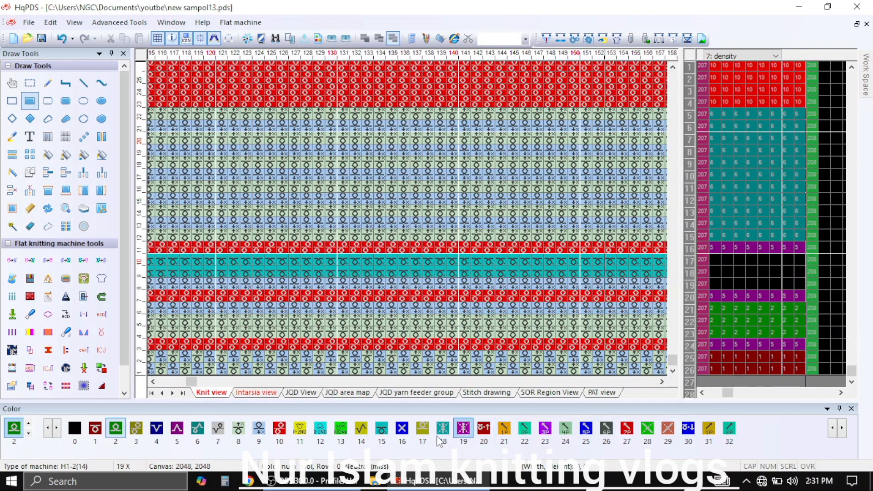
{"action": "left_click", "coordinate": [136, 429]}
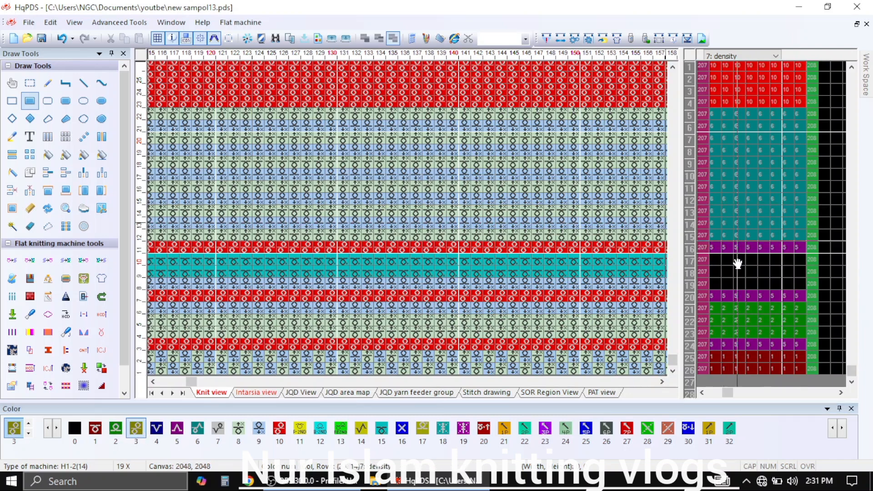
{"action": "left_click_drag", "start_coordinate": [723, 282], "coordinate": [800, 262]}
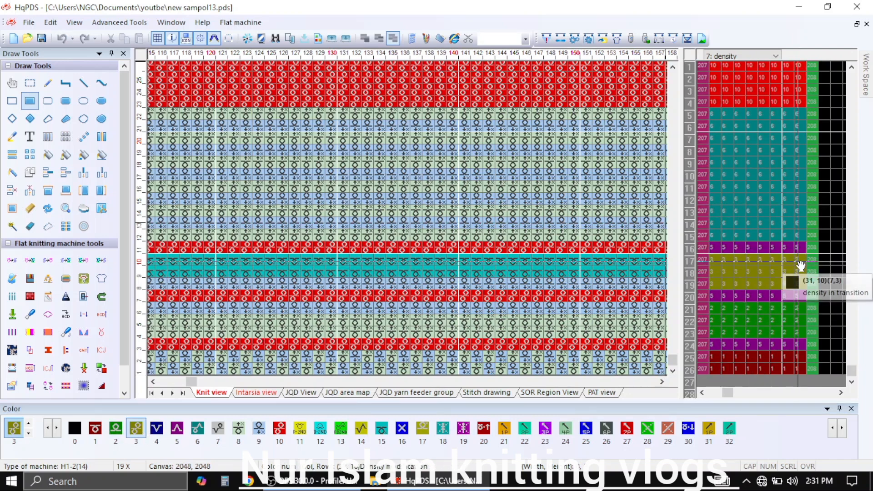
Copy the density values of every pattern row into the speed columns and the 210 and 211 parameter columns
{"action": "left_click", "coordinate": [12, 332]}
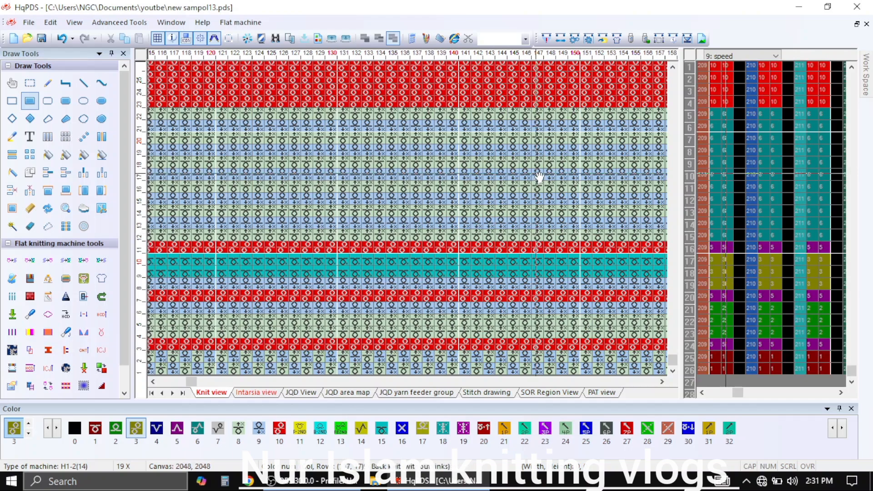
{"action": "scroll", "coordinate": [538, 175], "scroll_direction": "up", "scroll_amount": 5}
{"action": "scroll", "coordinate": [619, 197], "scroll_direction": "up", "scroll_amount": 3}
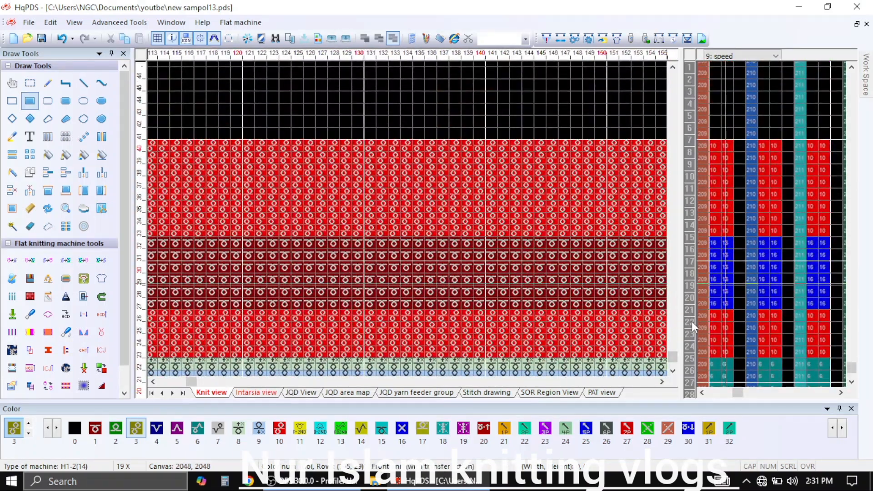
Go to the end parameter column, compile the pattern with the offered compilation options and close the compile report
{"action": "left_click", "coordinate": [692, 321]}
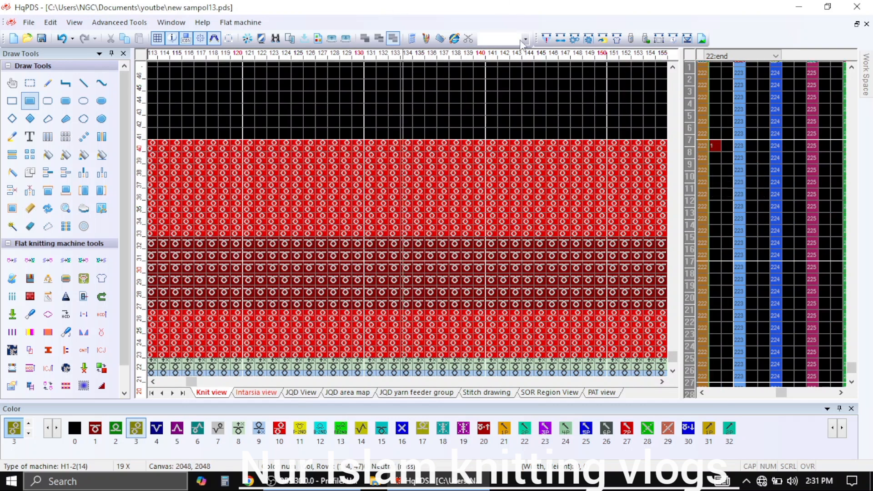
{"action": "left_click", "coordinate": [546, 39]}
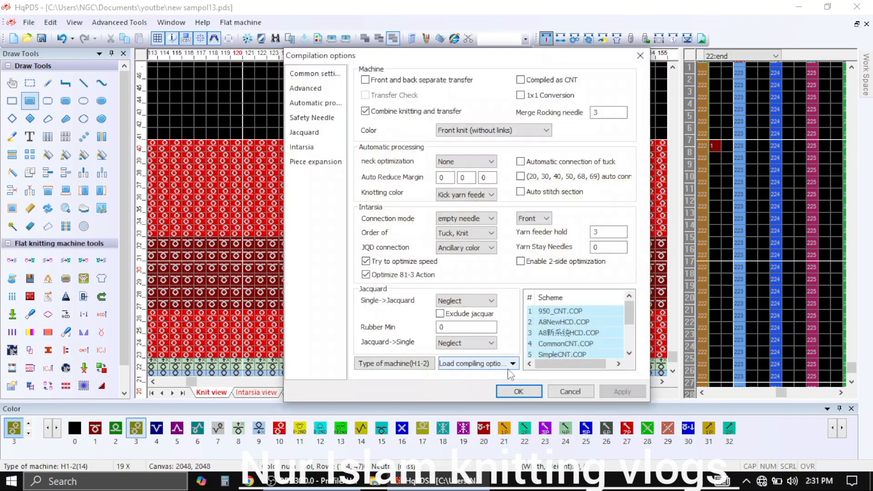
{"action": "left_click", "coordinate": [513, 392]}
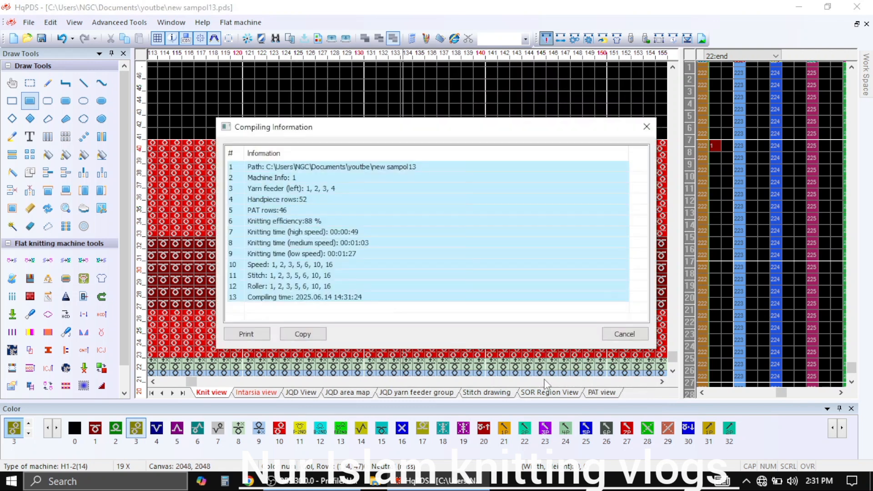
{"action": "left_click", "coordinate": [628, 334]}
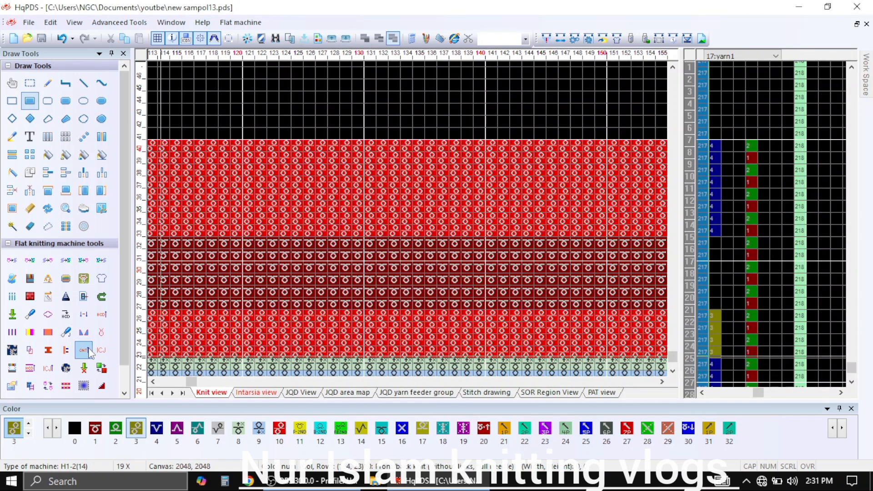
Run the 3D knitting simulation with yarn feeder 3 colored red (ff0000) and yarn feeder 2 off-white (fffbf0), exporting the front JPG image
{"action": "left_click", "coordinate": [31, 351]}
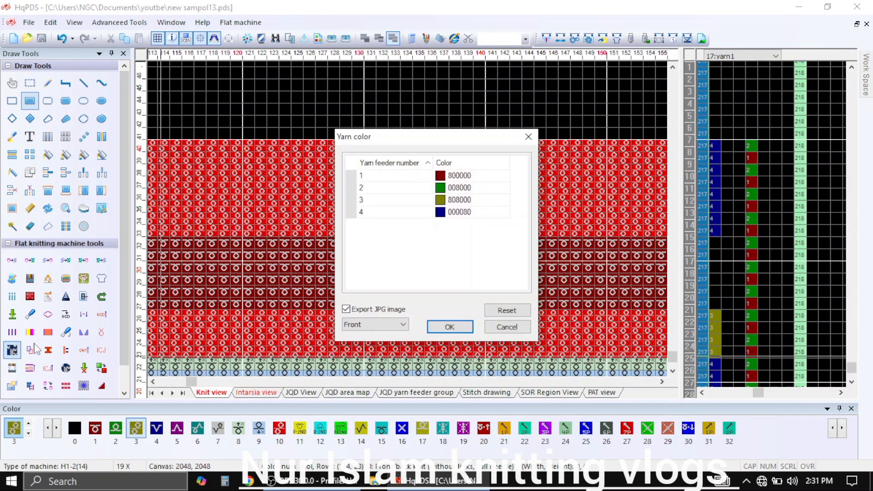
{"action": "left_click", "coordinate": [480, 199]}
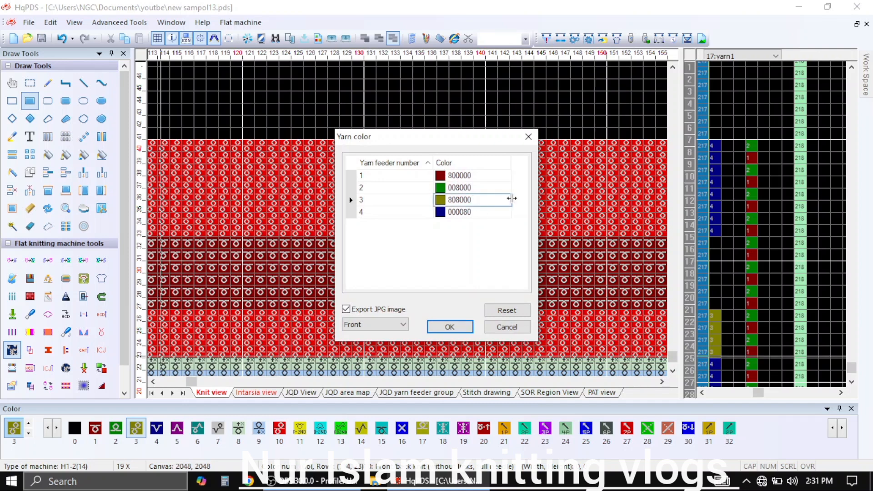
{"action": "left_click", "coordinate": [507, 200]}
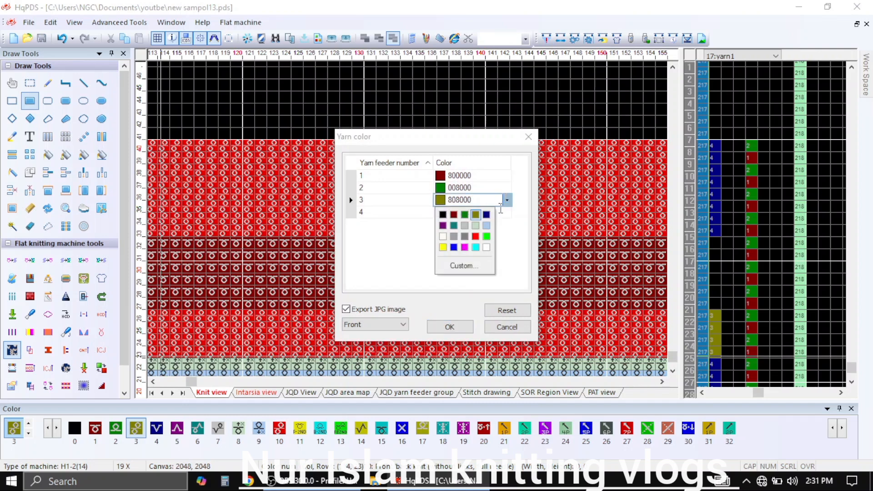
{"action": "left_click", "coordinate": [477, 237]}
{"action": "left_click", "coordinate": [485, 186]}
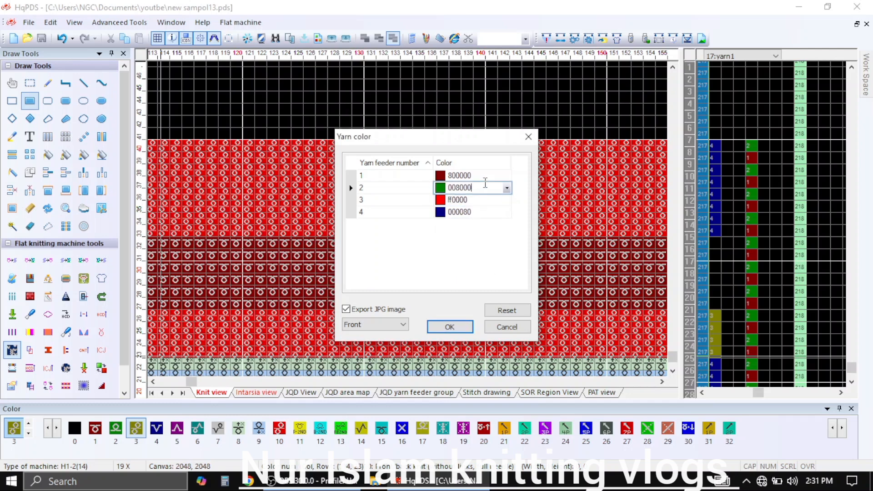
{"action": "left_click", "coordinate": [506, 188]}
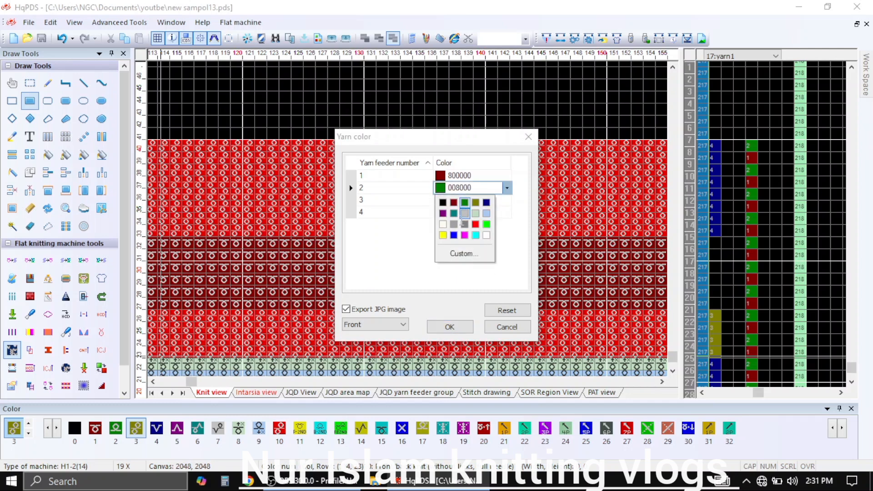
{"action": "left_click", "coordinate": [443, 225]}
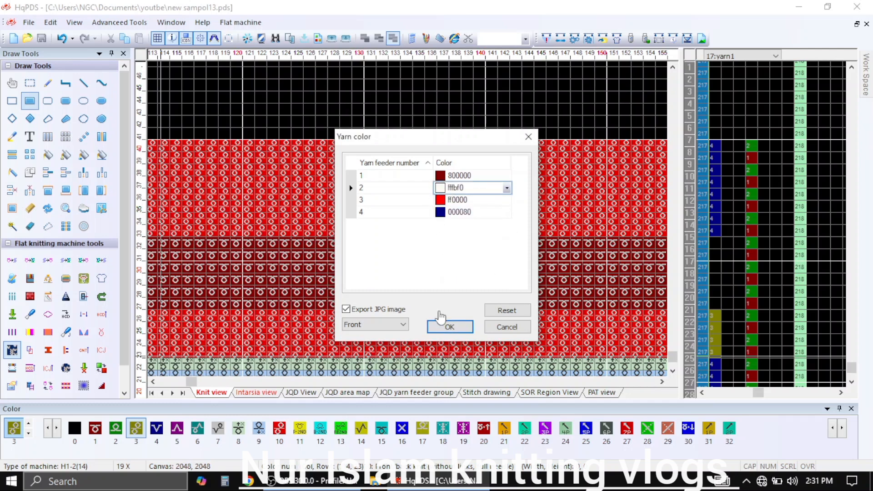
{"action": "left_click", "coordinate": [445, 326]}
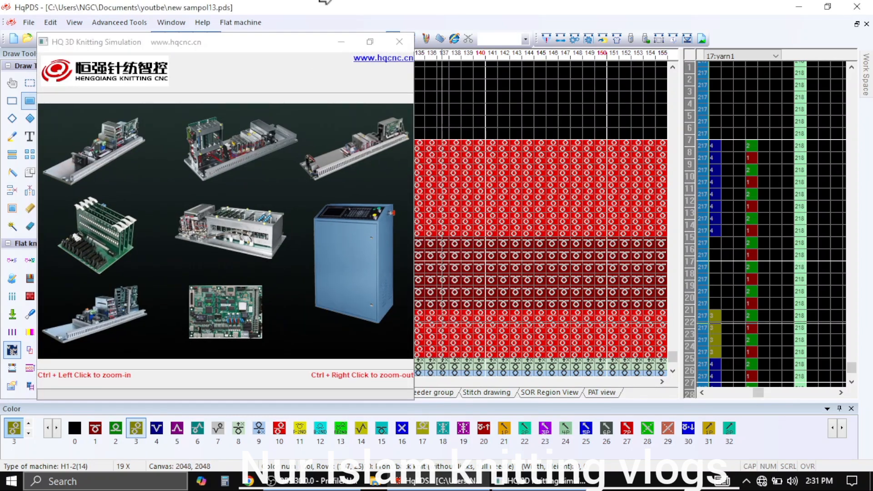
Maximize the simulation window and examine the full width of the front side of the knitted fabric
{"action": "left_click", "coordinate": [364, 47]}
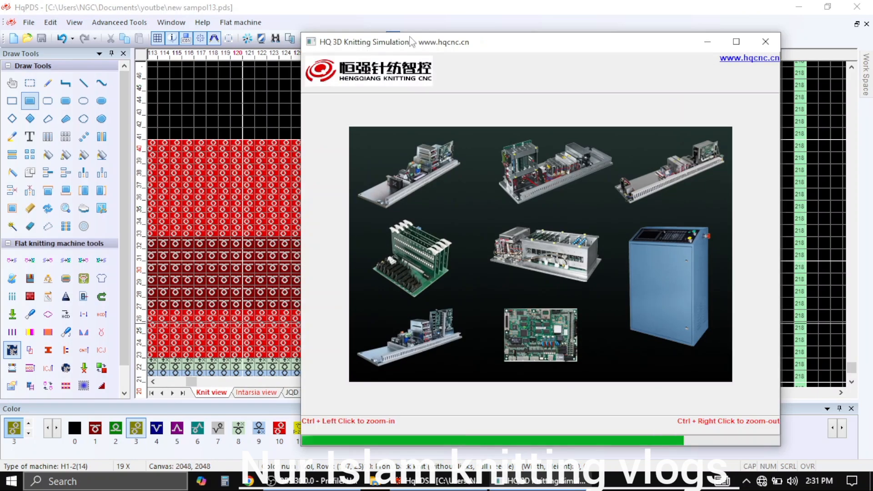
{"action": "left_click", "coordinate": [737, 43]}
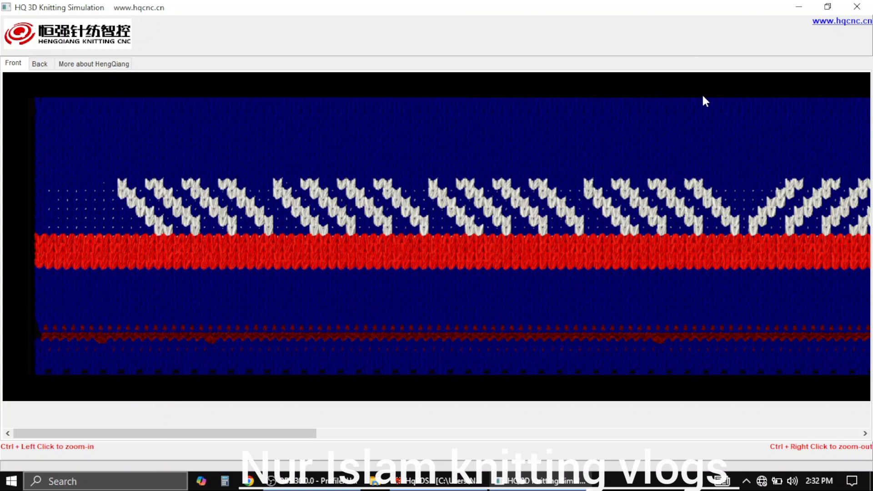
{"action": "right_click", "coordinate": [657, 169], "text": "ctrl"}
{"action": "right_click", "coordinate": [657, 165], "text": "ctrl"}
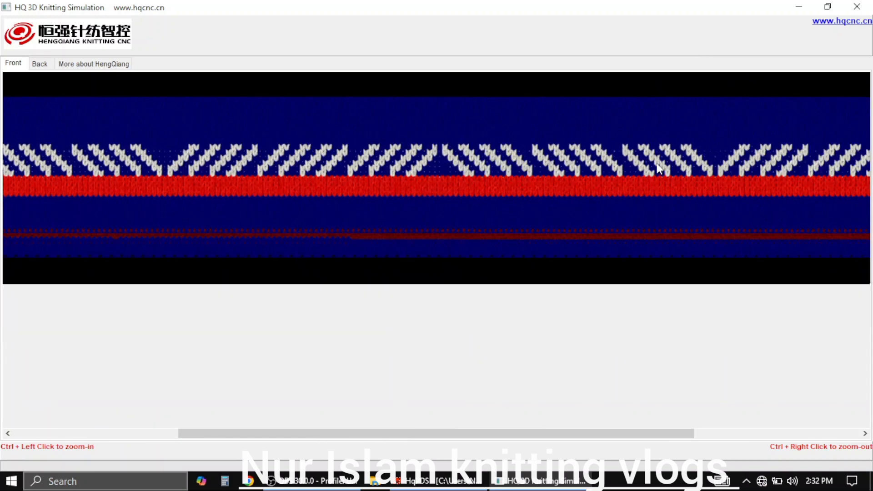
{"action": "right_click", "coordinate": [656, 162], "text": "ctrl"}
{"action": "right_click", "coordinate": [652, 159], "text": "ctrl"}
{"action": "right_click", "coordinate": [614, 154], "text": "ctrl"}
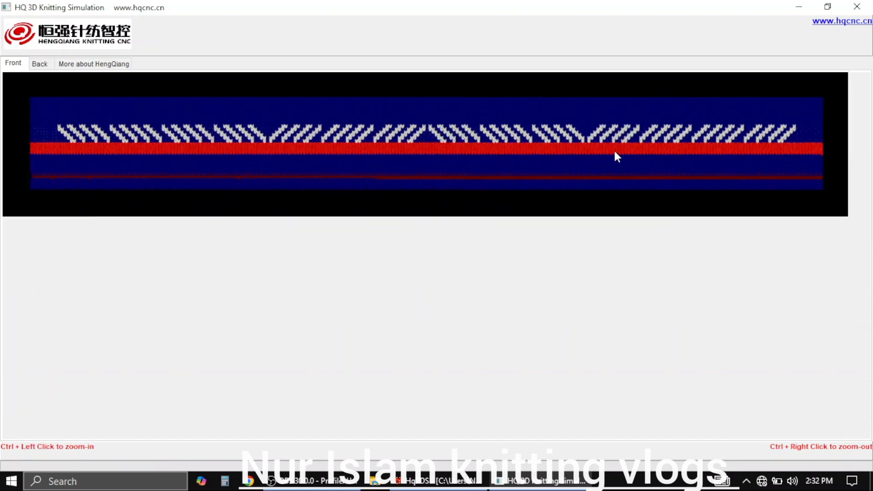
{"action": "left_click", "coordinate": [532, 160], "text": "ctrl"}
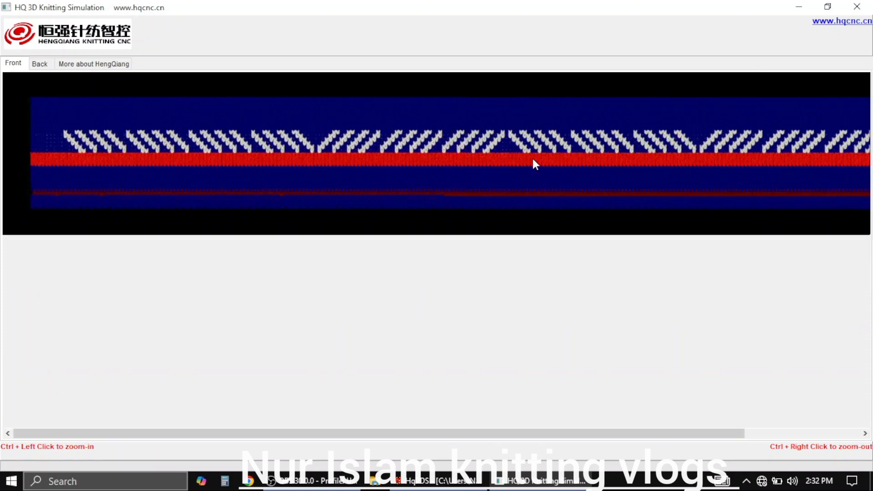
{"action": "left_click_drag", "start_coordinate": [619, 144], "coordinate": [602, 147]}
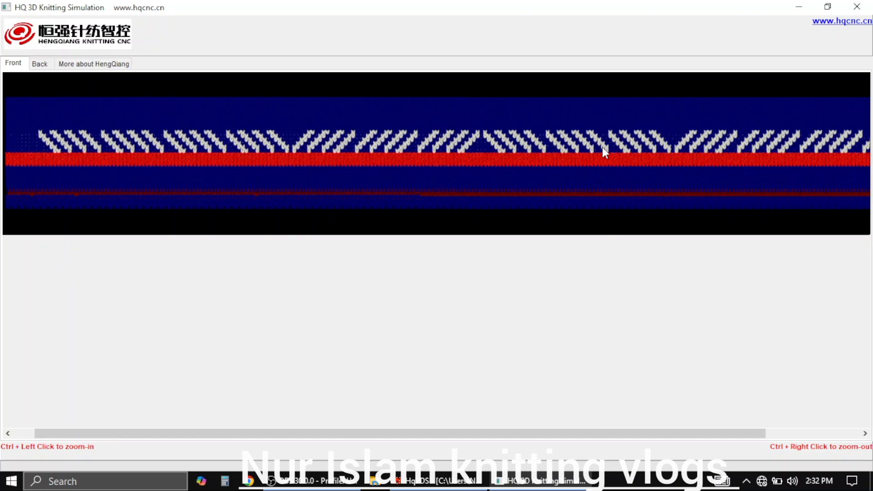
{"action": "right_click", "coordinate": [608, 115], "text": "ctrl"}
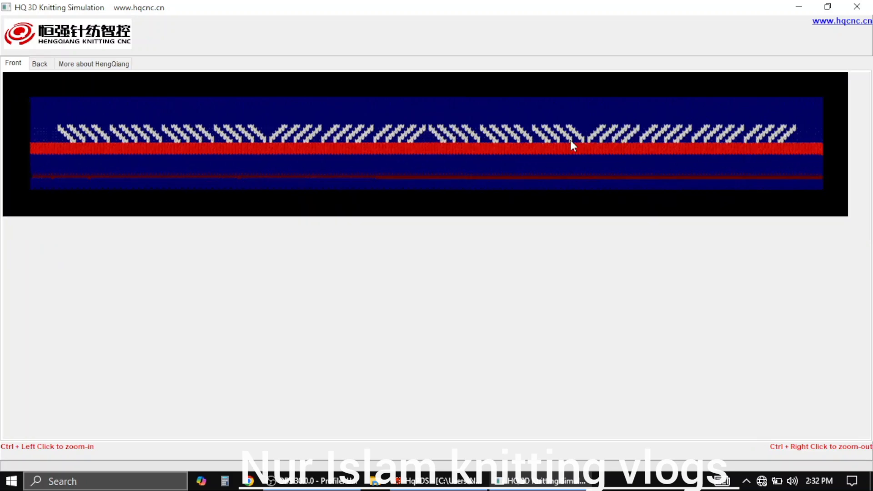
Examine the full width of the back side of the simulated fabric, and return to the front side
{"action": "left_click", "coordinate": [40, 64]}
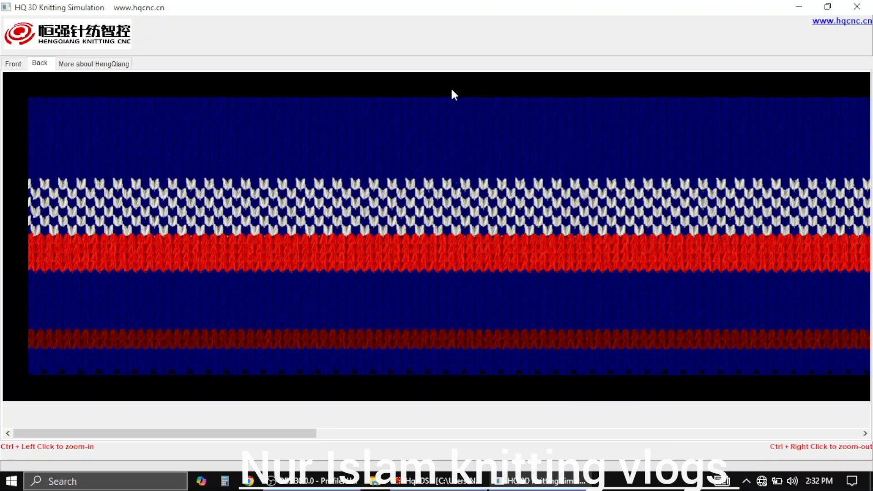
{"action": "right_click", "coordinate": [456, 151], "text": "ctrl"}
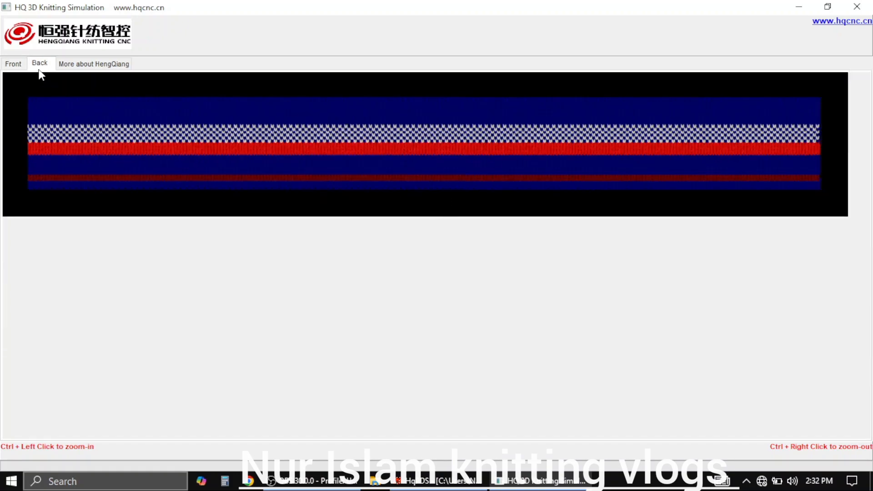
{"action": "left_click", "coordinate": [14, 64]}
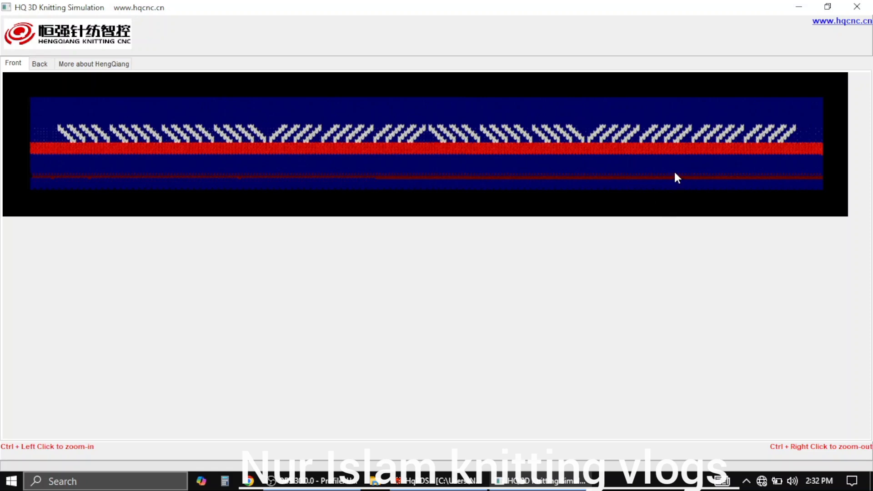
Show the Intarsia view and reduce the restored simulation window so the fabric front sits beside the diagonal motif
{"action": "left_click", "coordinate": [828, 7]}
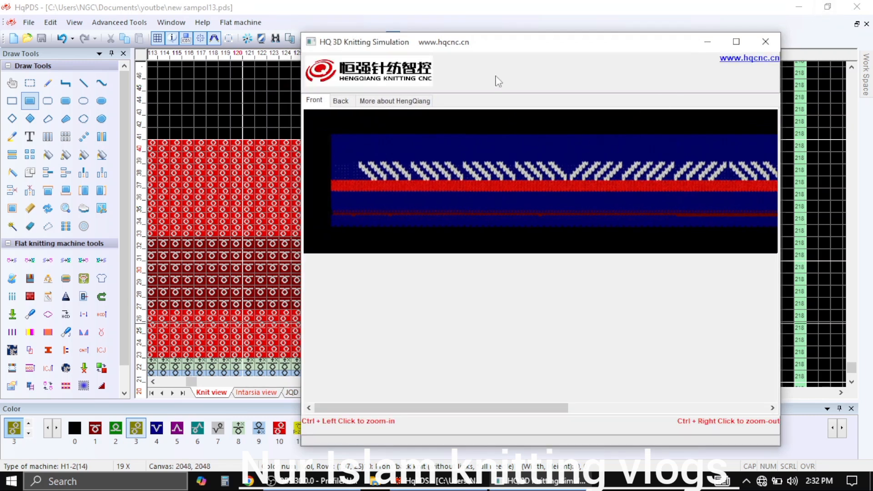
{"action": "left_click", "coordinate": [273, 263]}
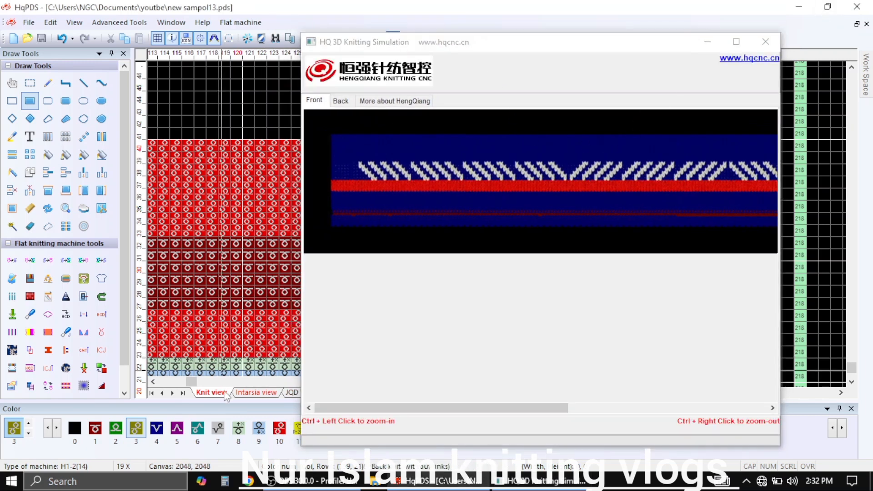
{"action": "left_click", "coordinate": [260, 397]}
{"action": "left_click", "coordinate": [648, 53]}
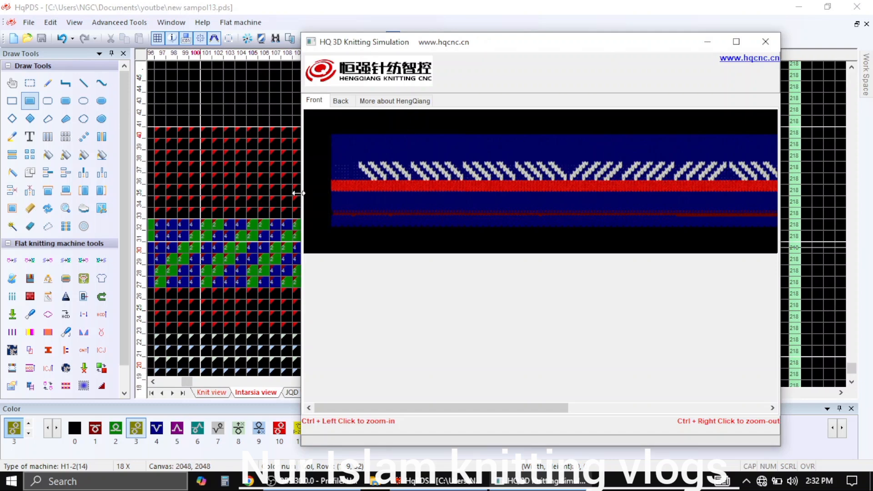
{"action": "left_click_drag", "start_coordinate": [302, 192], "coordinate": [489, 182]}
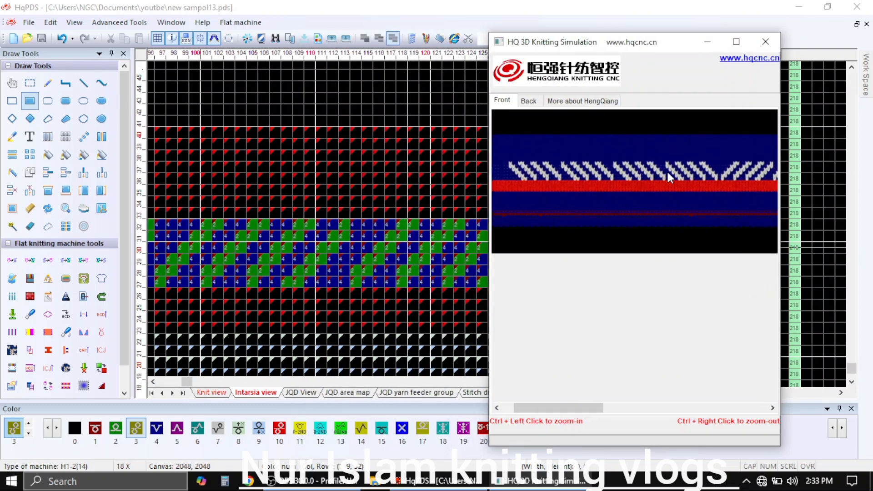
{"action": "left_click_drag", "start_coordinate": [670, 172], "coordinate": [610, 179]}
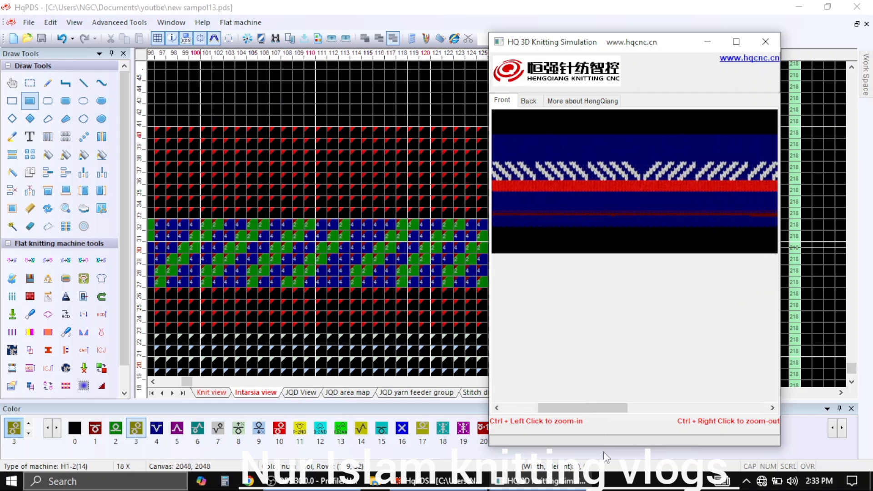
{"action": "left_click_drag", "start_coordinate": [600, 447], "coordinate": [605, 296]}
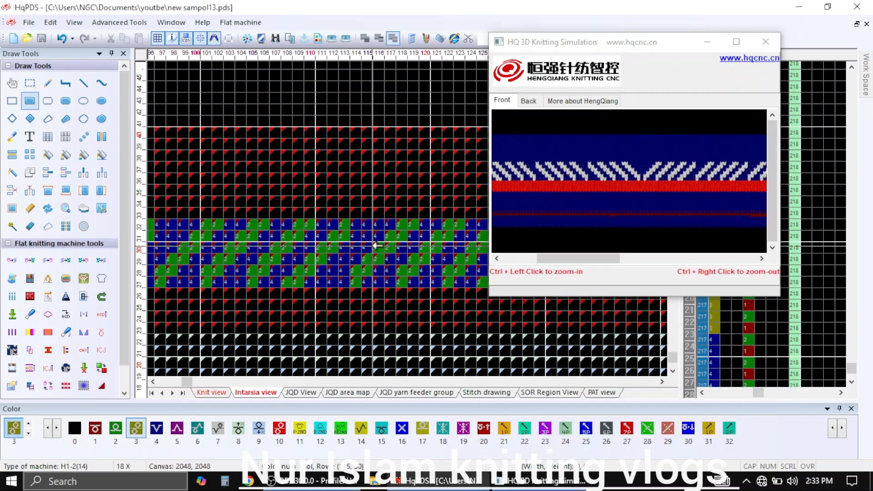
Compare the diagonal feeder 2 and 4 motif in rows 27–32 of the Intarsia view with the simulated front
{"action": "scroll", "coordinate": [384, 312], "scroll_direction": "up", "scroll_amount": 3}
{"action": "left_click_drag", "start_coordinate": [381, 311], "coordinate": [249, 173]}
{"action": "left_click_drag", "start_coordinate": [247, 173], "coordinate": [431, 167]}
{"action": "left_click_drag", "start_coordinate": [285, 173], "coordinate": [464, 170]}
{"action": "left_click_drag", "start_coordinate": [285, 176], "coordinate": [377, 178]}
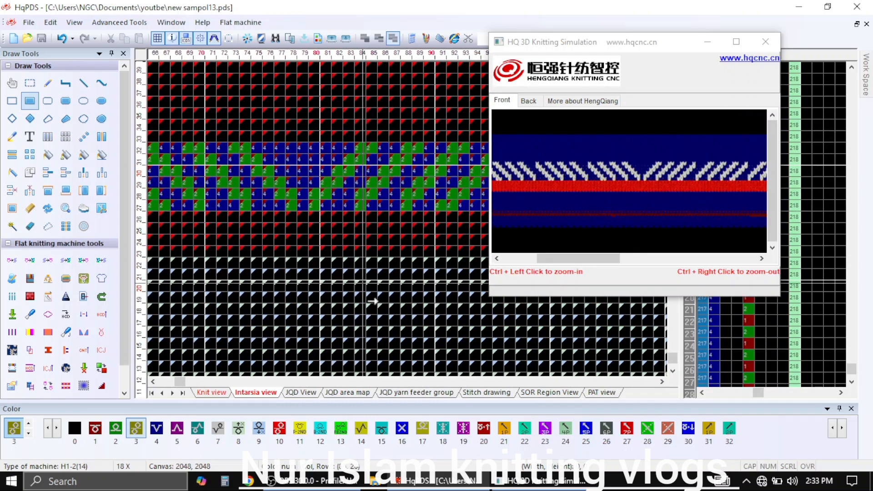